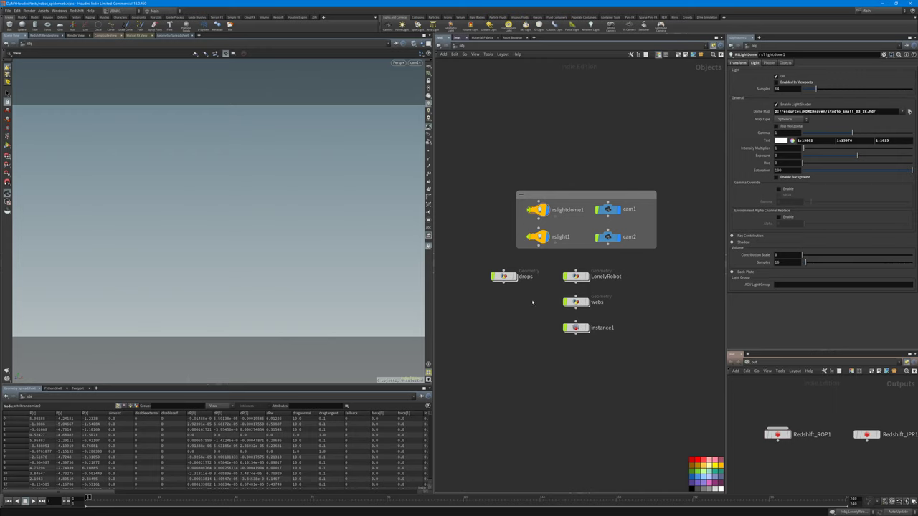
Extend the left edge of the network box around the lights and cameras a little outward
{"action": "middle_click_drag", "start_coordinate": [532, 302], "coordinate": [517, 292]}
{"action": "middle_click_drag", "start_coordinate": [500, 237], "coordinate": [507, 235]}
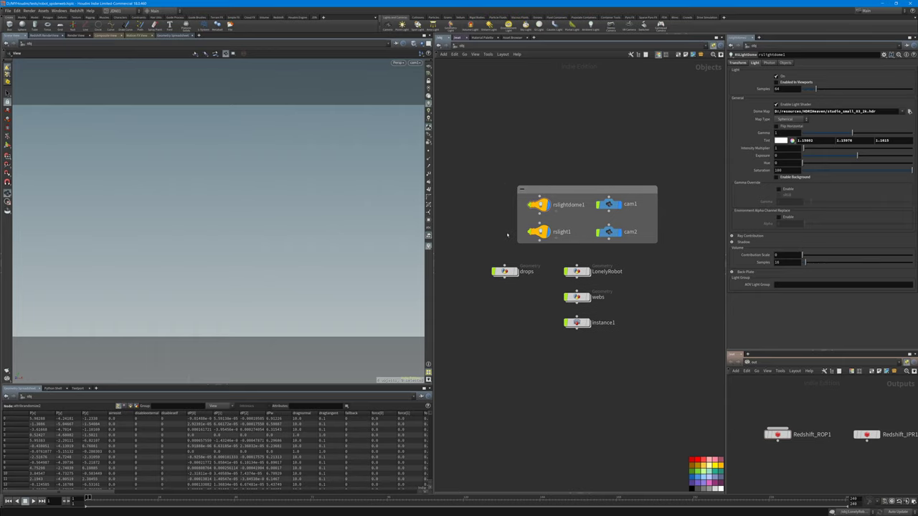
{"action": "left_click_drag", "start_coordinate": [514, 225], "coordinate": [498, 224]}
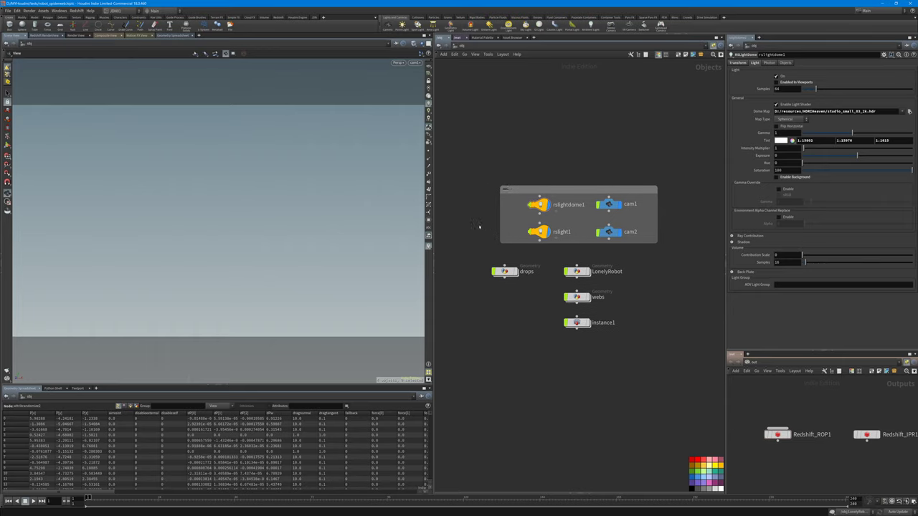
Switch to the trapped stills folder, review the dead_robot renders V001 to V003 in Photos, and return to Houdini
{"action": "key", "text": "alt+Tab"}
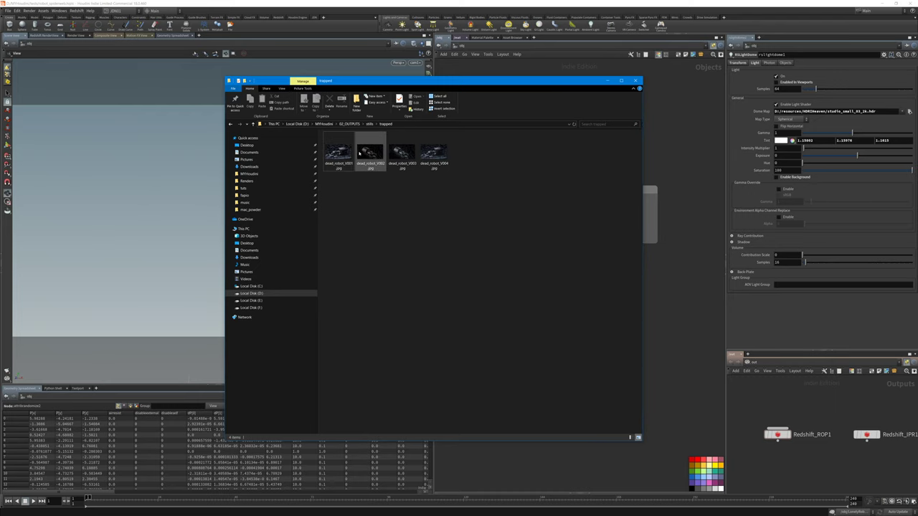
{"action": "double_click", "coordinate": [345, 162]}
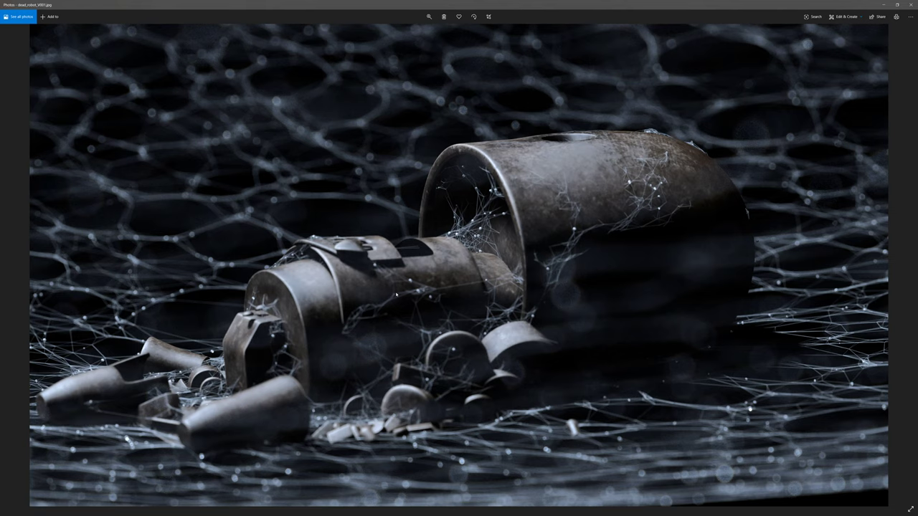
{"action": "key", "text": "Right"}
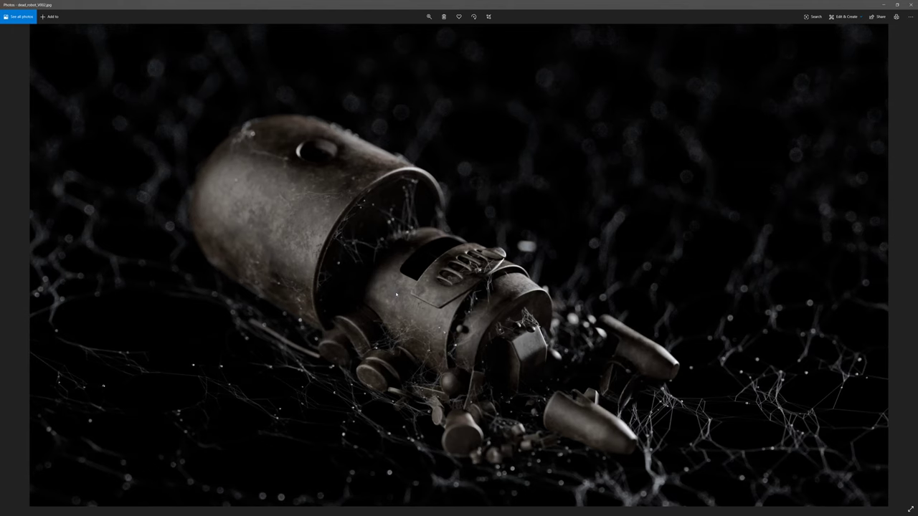
{"action": "key", "text": "Right"}
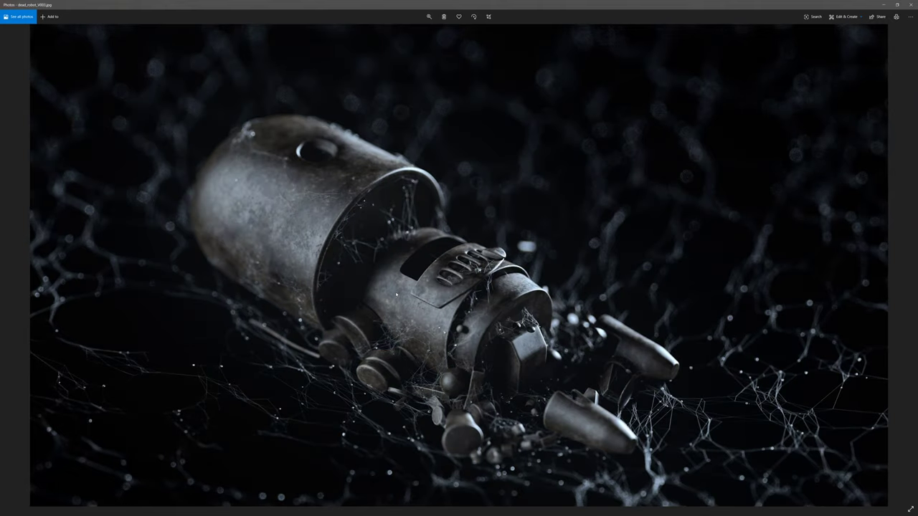
{"action": "key", "text": "Left"}
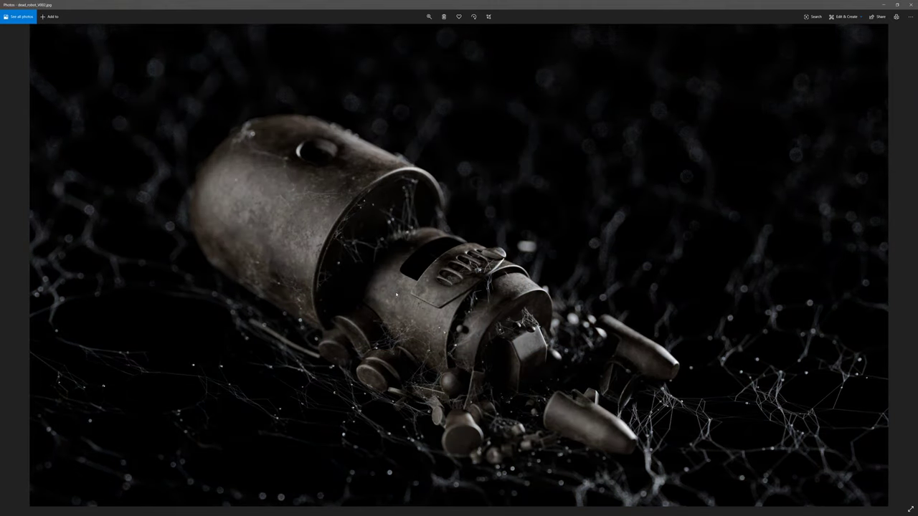
{"action": "left_click", "coordinate": [911, 4]}
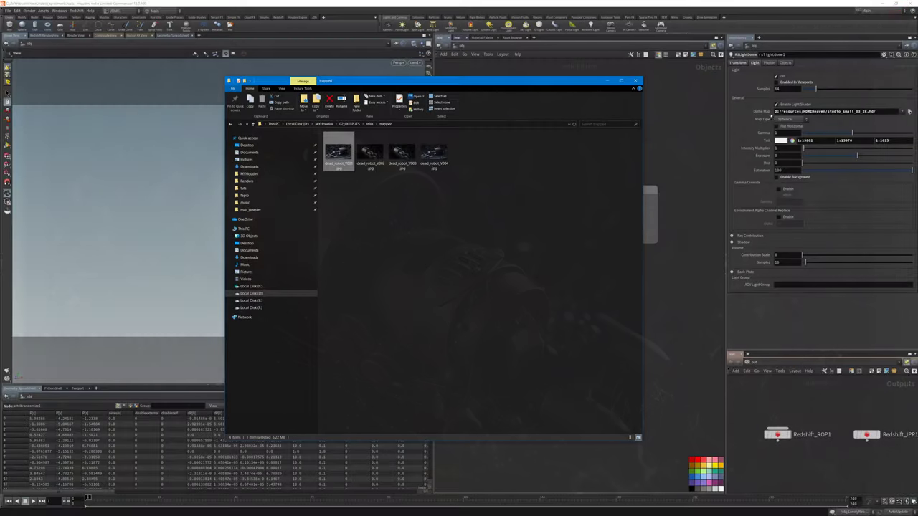
{"action": "left_click", "coordinate": [561, 261]}
{"action": "left_click", "coordinate": [608, 80]}
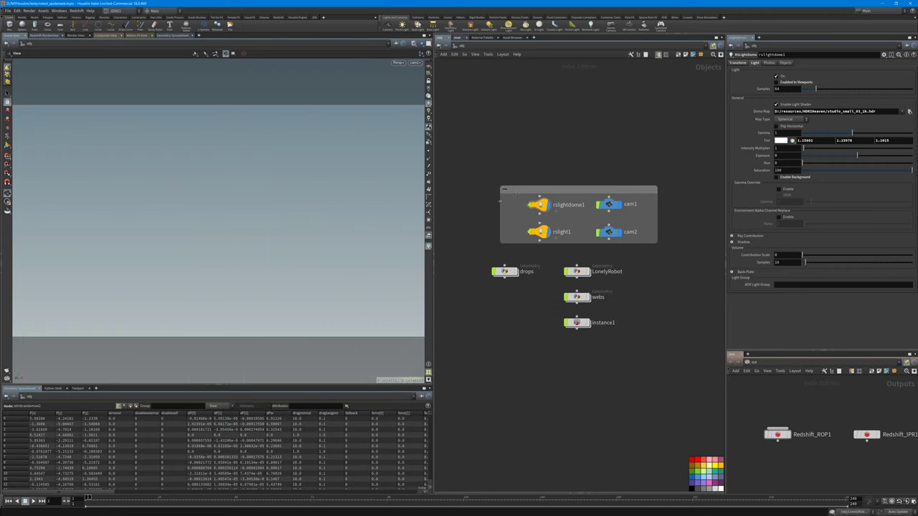
Open the LonelyRobot geometry network at its import nodes
{"action": "middle_click_drag", "start_coordinate": [587, 289], "coordinate": [575, 277]}
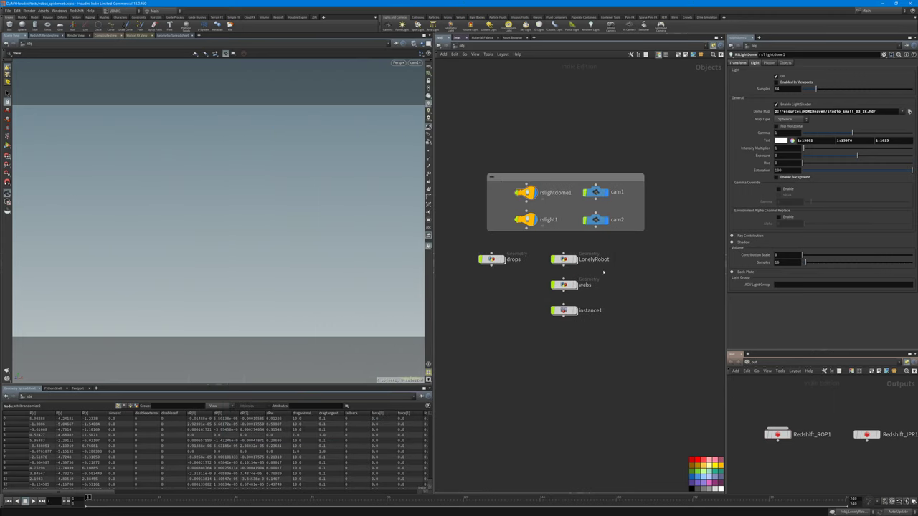
{"action": "double_click", "coordinate": [564, 259]}
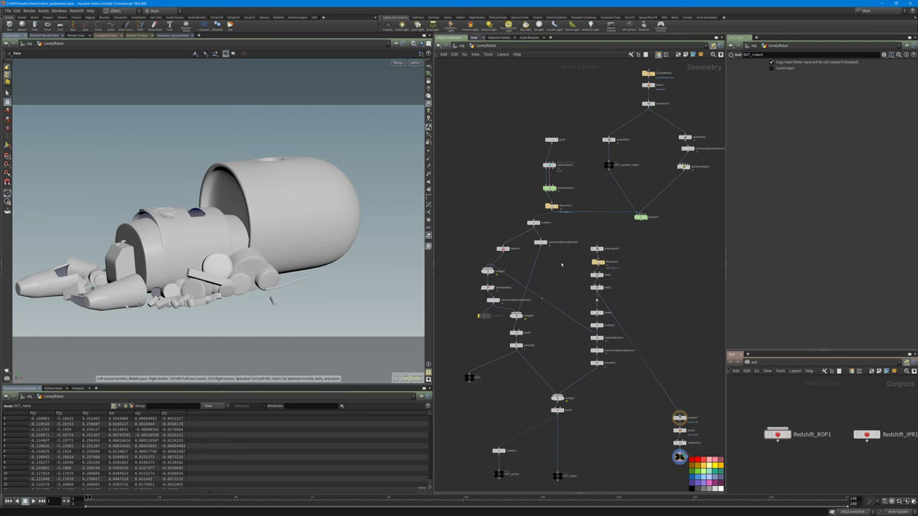
{"action": "middle_click_drag", "start_coordinate": [500, 130], "coordinate": [479, 95]}
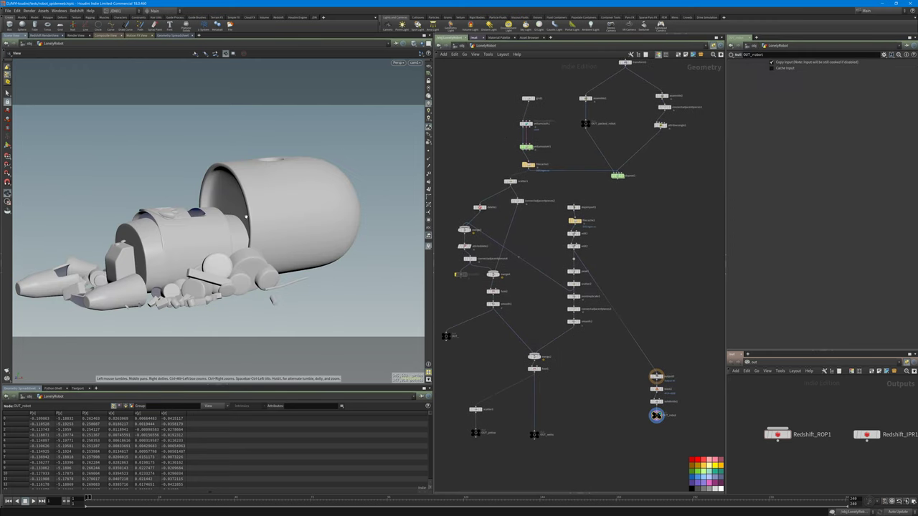
{"action": "middle_click_drag", "start_coordinate": [635, 79], "coordinate": [578, 247]}
{"action": "scroll", "coordinate": [582, 211], "scroll_direction": "up", "scroll_amount": 4}
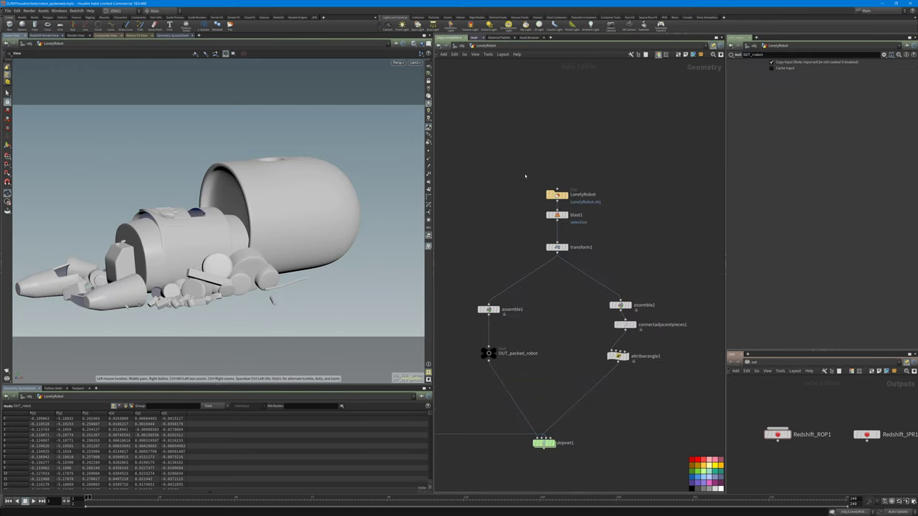
Display the imported LonelyRobot file node and the blast1 result, examining the robot mesh from several angles
{"action": "left_click_drag", "start_coordinate": [527, 175], "coordinate": [604, 230]}
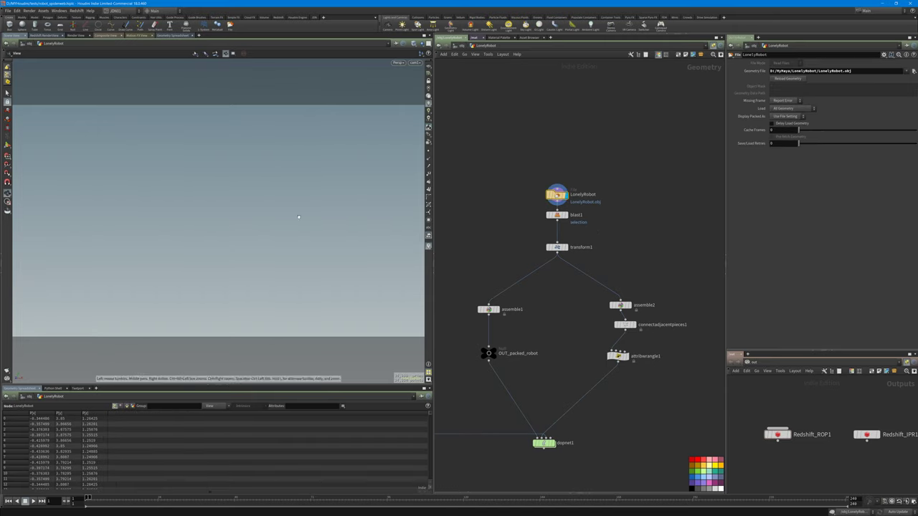
{"action": "key", "text": "space+g"}
{"action": "left_click_drag", "start_coordinate": [279, 232], "coordinate": [188, 231]}
{"action": "scroll", "coordinate": [267, 229], "scroll_direction": "up", "scroll_amount": 4}
{"action": "scroll", "coordinate": [170, 234], "scroll_direction": "down", "scroll_amount": 4}
{"action": "left_click", "coordinate": [566, 215]}
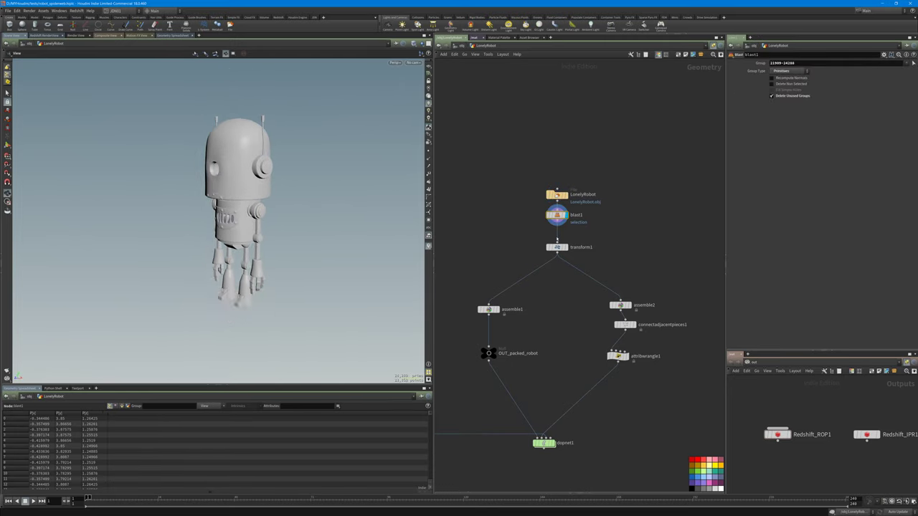
{"action": "left_click_drag", "start_coordinate": [234, 303], "coordinate": [252, 298]}
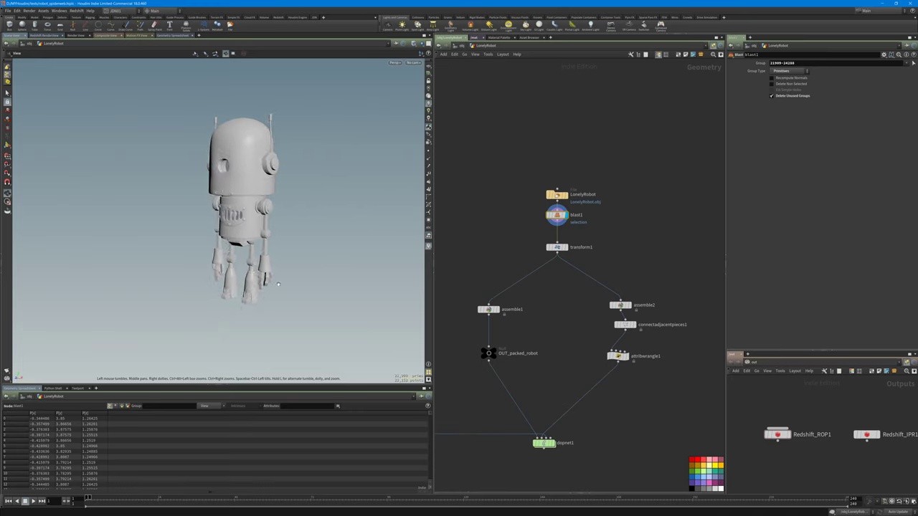
Display the transform1 result and examine the settings of OUT_packed_robot and assemble1
{"action": "left_click", "coordinate": [566, 248]}
{"action": "middle_click_drag", "start_coordinate": [575, 306], "coordinate": [574, 282]}
{"action": "left_click_drag", "start_coordinate": [269, 288], "coordinate": [277, 288]}
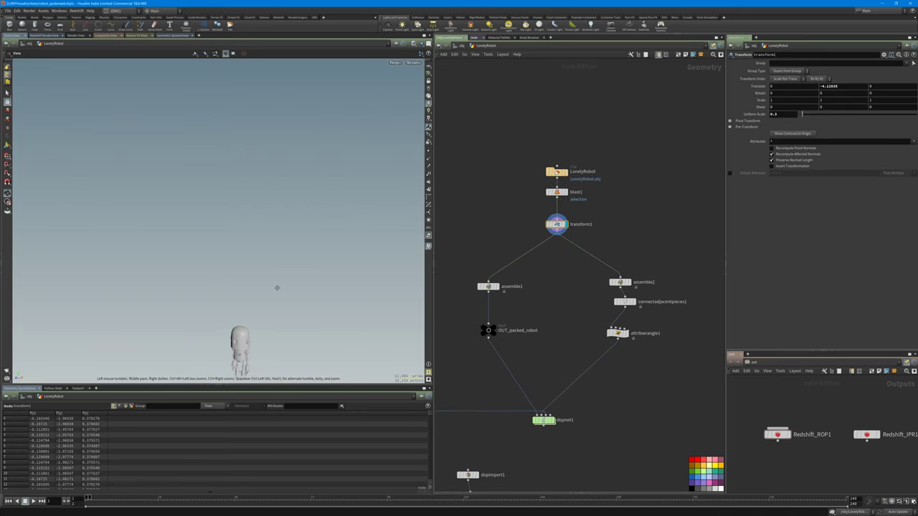
{"action": "middle_click_drag", "start_coordinate": [278, 288], "coordinate": [274, 209]}
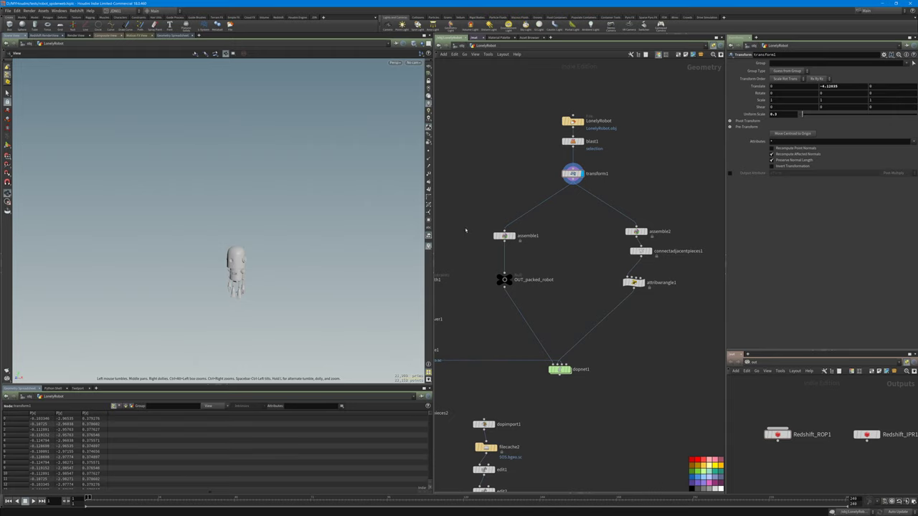
{"action": "left_click_drag", "start_coordinate": [465, 229], "coordinate": [519, 303]}
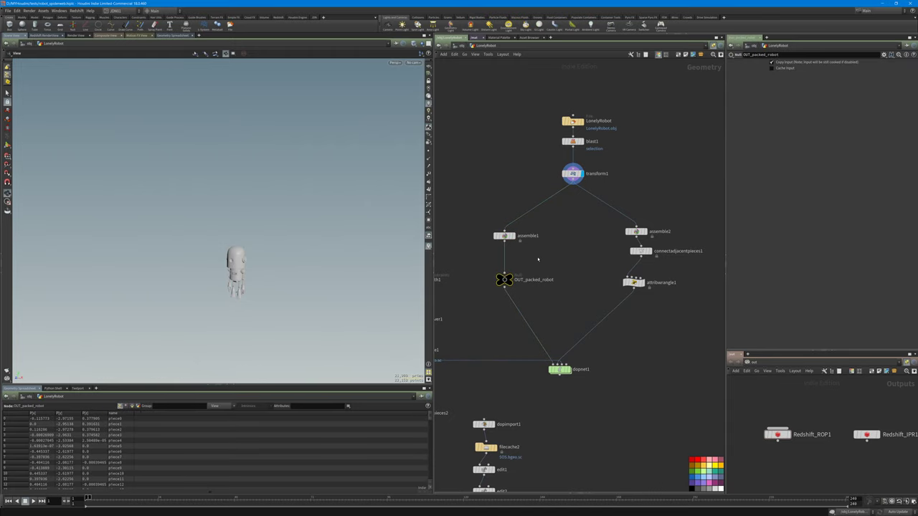
{"action": "left_click_drag", "start_coordinate": [538, 259], "coordinate": [465, 225]}
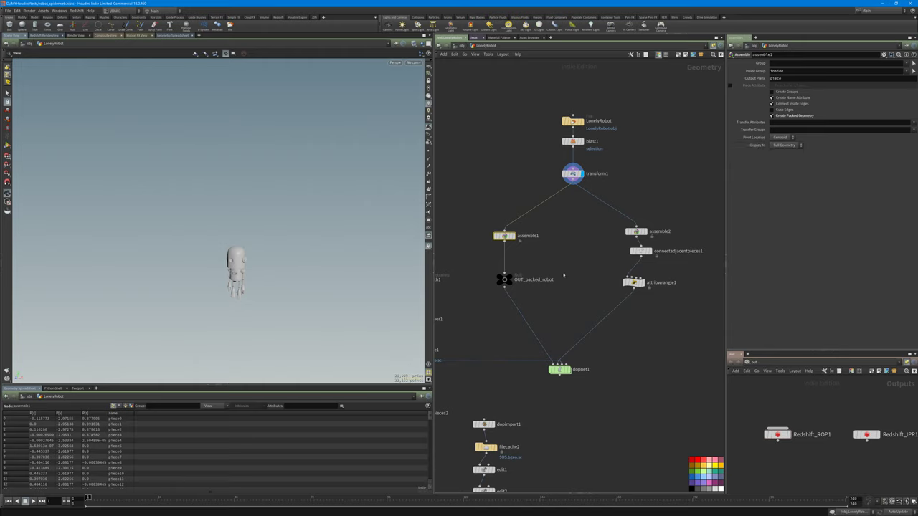
Align assemble2 and connectadjacentpieces1 vertically above attribwrangle1 and display assemble2
{"action": "left_click_drag", "start_coordinate": [612, 227], "coordinate": [609, 250]}
{"action": "key", "text": "a"}
{"action": "key", "text": "r"}
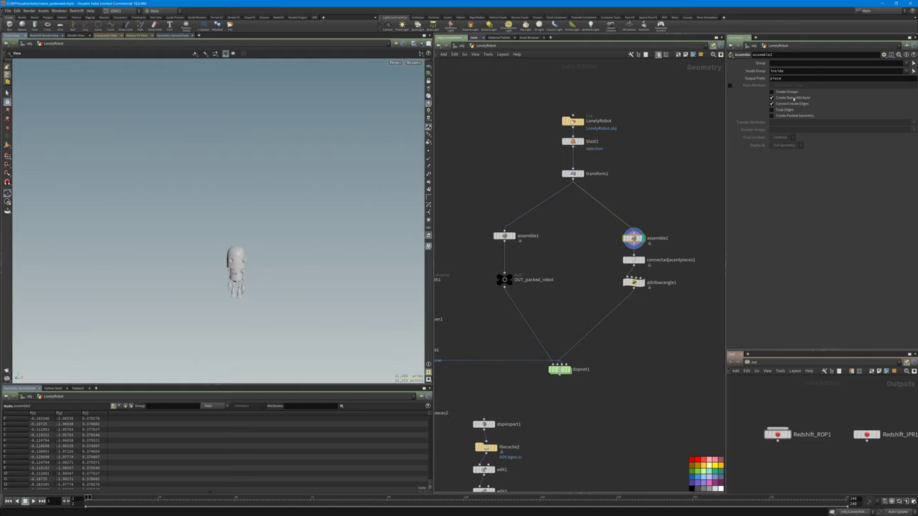
Display connectadjacentpieces1 and examine the connection lines between the robot's pieces up close
{"action": "left_click", "coordinate": [634, 260]}
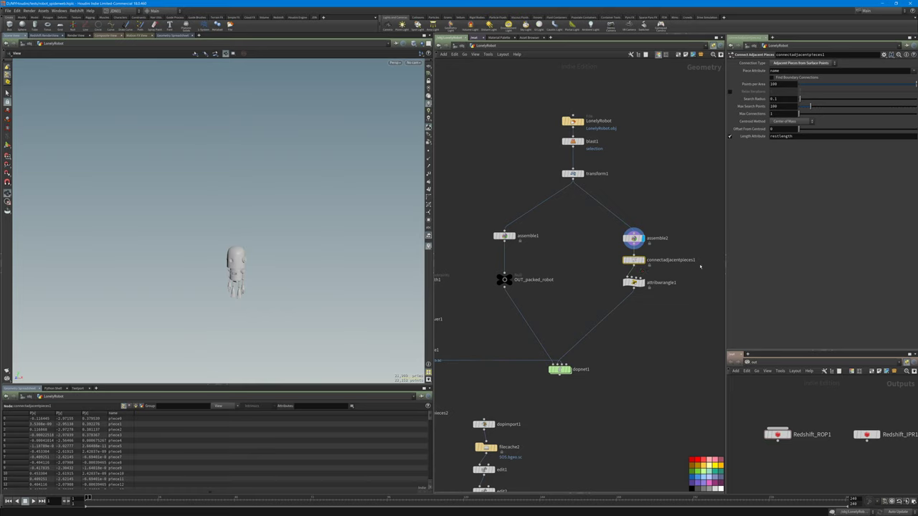
{"action": "key", "text": "r"}
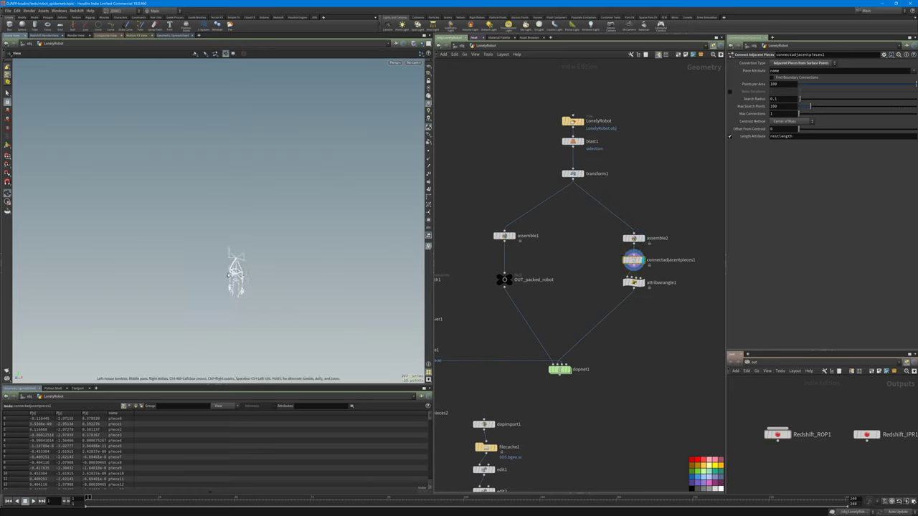
{"action": "right_click_drag", "start_coordinate": [228, 276], "coordinate": [278, 276]}
{"action": "middle_click_drag", "start_coordinate": [278, 276], "coordinate": [281, 228]}
{"action": "right_click_drag", "start_coordinate": [281, 228], "coordinate": [387, 230]}
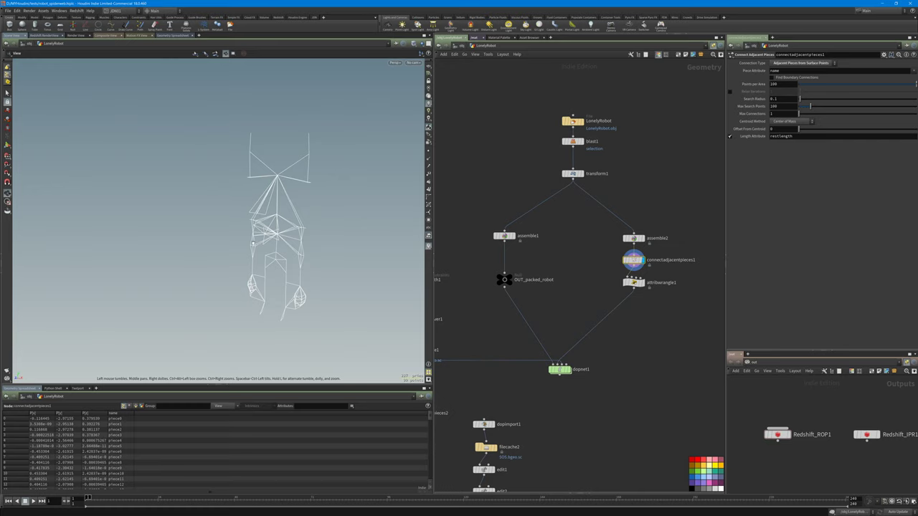
Add an Exploded View node and feed it from transform1
{"action": "middle_click_drag", "start_coordinate": [621, 184], "coordinate": [567, 223]}
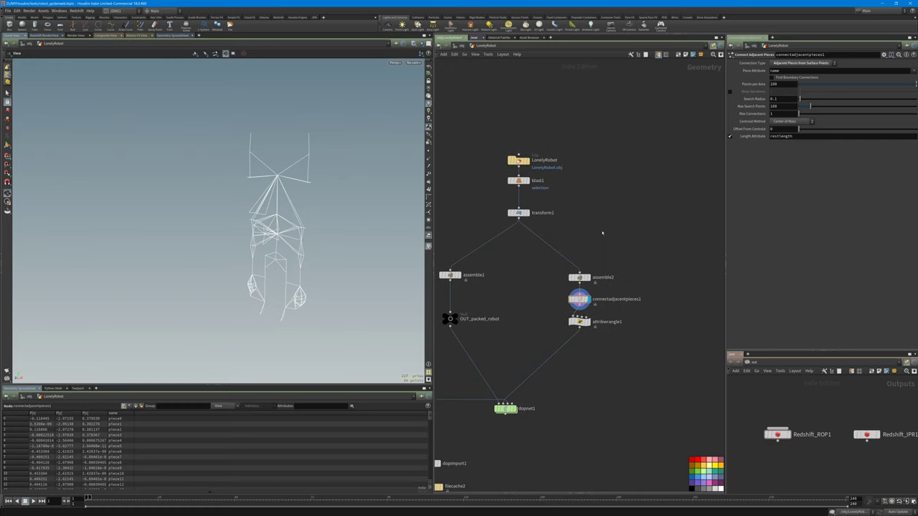
{"action": "key", "text": "Tab"}
{"action": "type", "text": "ex"}
{"action": "left_click", "coordinate": [650, 240]}
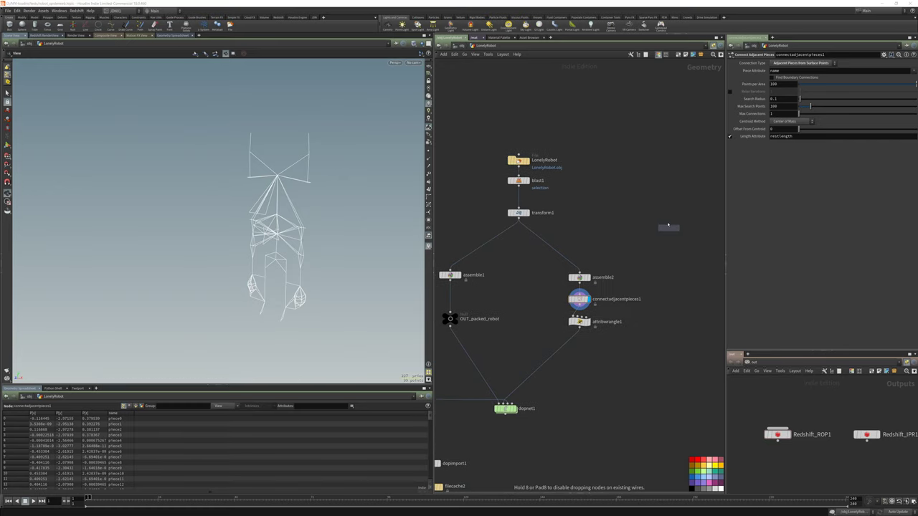
{"action": "left_click", "coordinate": [656, 219]}
{"action": "left_click_drag", "start_coordinate": [665, 215], "coordinate": [575, 221]}
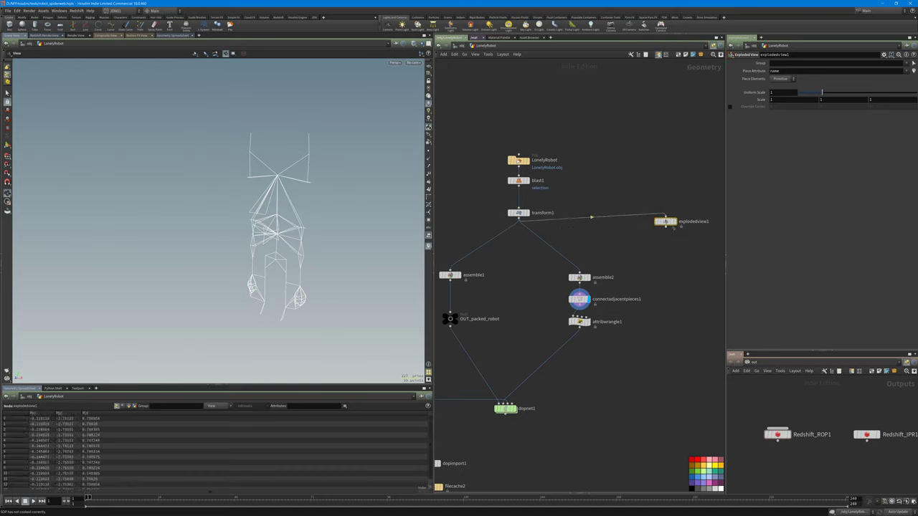
Display the exploded view of the robot and set its uniform scale to 0.82
{"action": "left_click", "coordinate": [673, 221]}
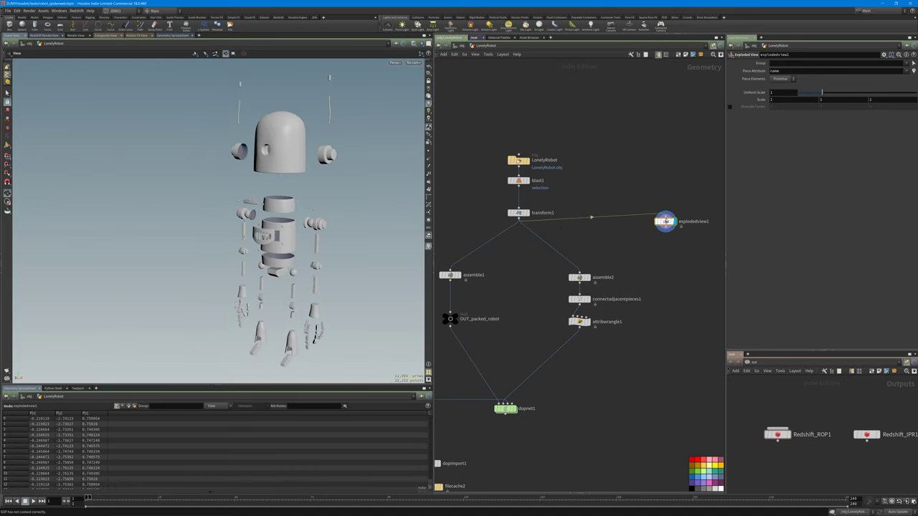
{"action": "middle_click", "coordinate": [665, 222]}
{"action": "left_click_drag", "start_coordinate": [822, 93], "coordinate": [820, 119]}
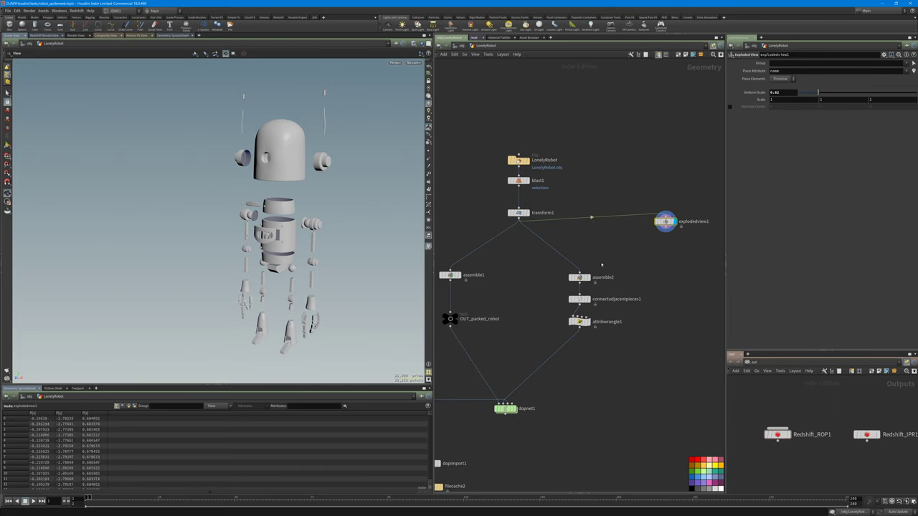
Display connectadjacentpieces1 and review its connection types, choosing Adjacent Pieces from Surface Points
{"action": "left_click", "coordinate": [580, 299]}
{"action": "key", "text": "r"}
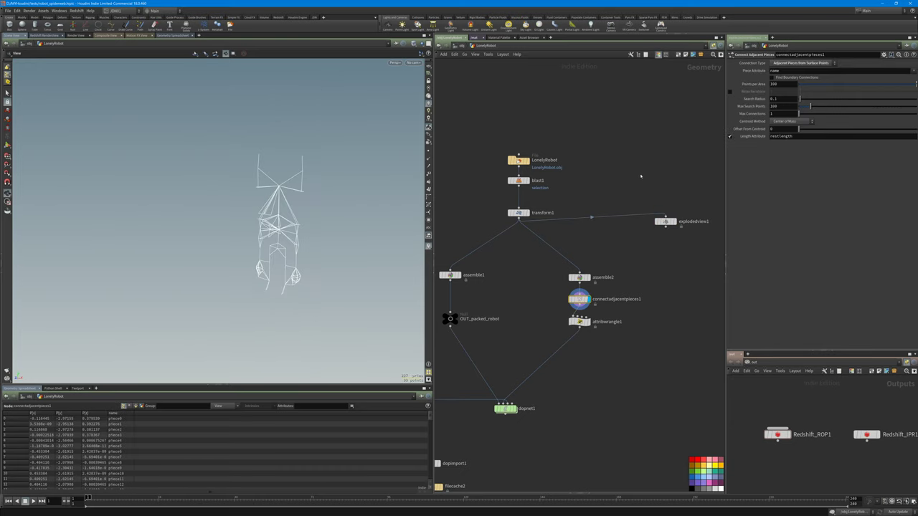
{"action": "left_click", "coordinate": [785, 64]}
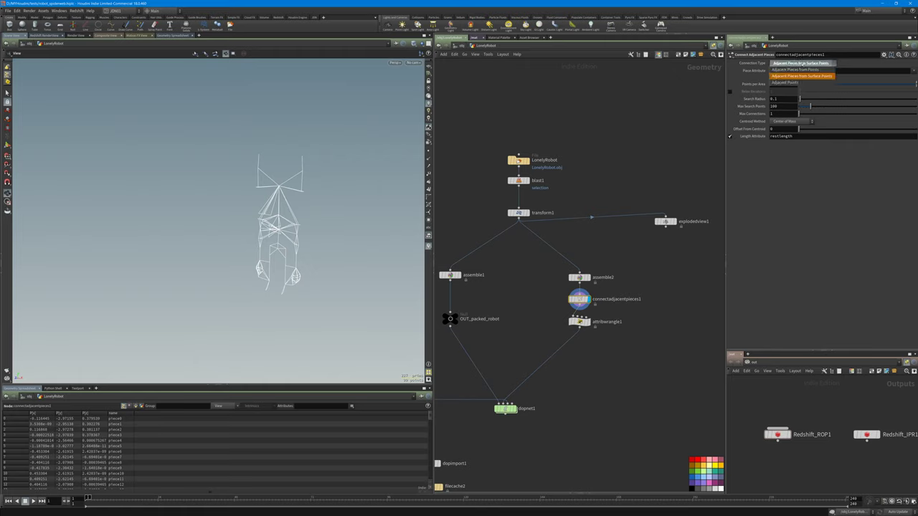
{"action": "left_click", "coordinate": [801, 75]}
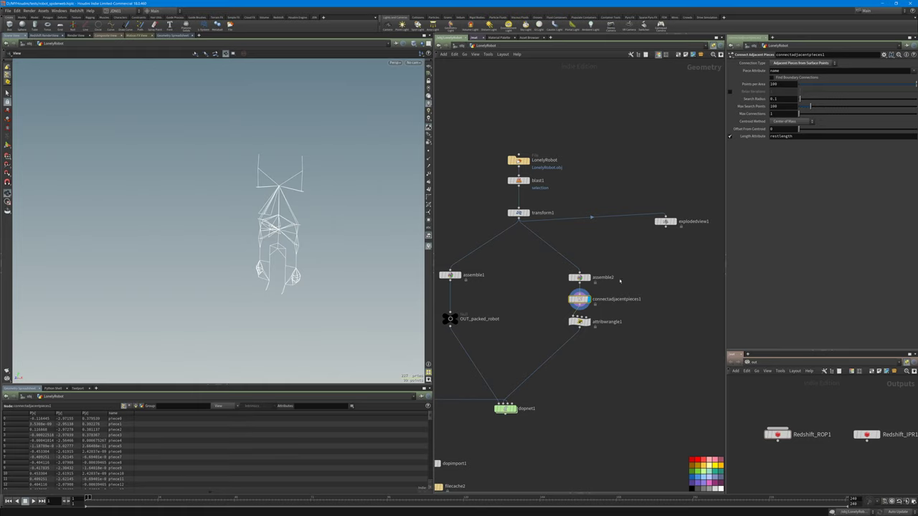
Display assemble2 as a wireframe, examine the robot's points up close, and compare the assemble2 settings with assemble1
{"action": "left_click", "coordinate": [580, 277]}
{"action": "key", "text": "r"}
{"action": "key", "text": "w"}
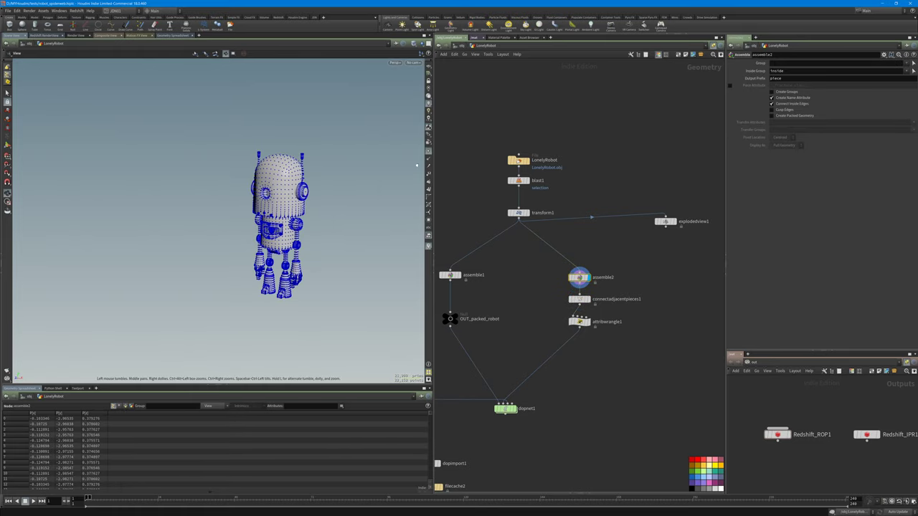
{"action": "scroll", "coordinate": [289, 211], "scroll_direction": "up", "scroll_amount": 10}
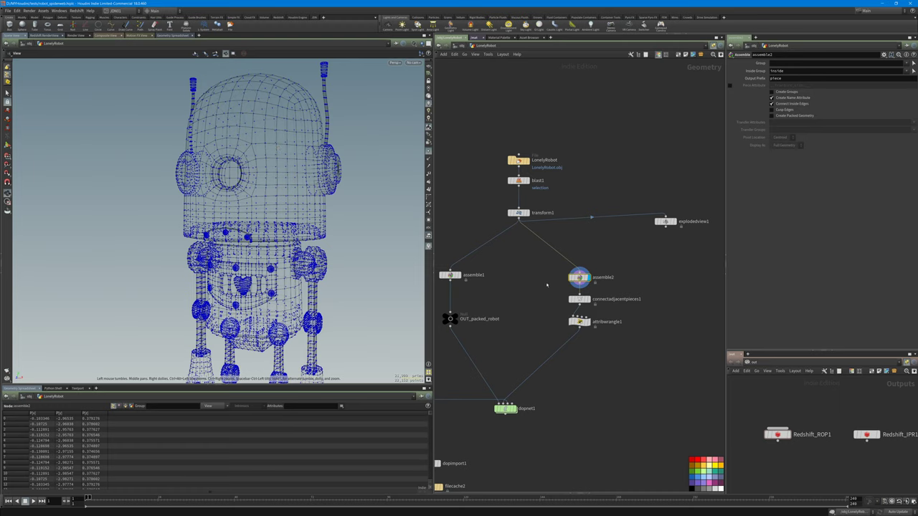
{"action": "left_click_drag", "start_coordinate": [550, 274], "coordinate": [640, 288]}
{"action": "left_click_drag", "start_coordinate": [502, 294], "coordinate": [440, 269]}
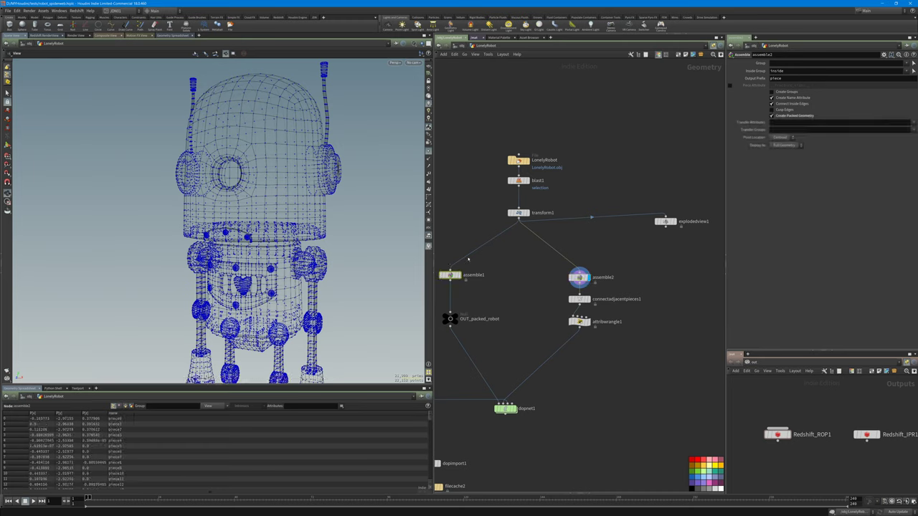
Recheck assemble2's settings, display connectadjacentpieces1, and examine the connection lines across the whole robot
{"action": "left_click_drag", "start_coordinate": [525, 273], "coordinate": [619, 281]}
{"action": "key", "text": "ctrl+z"}
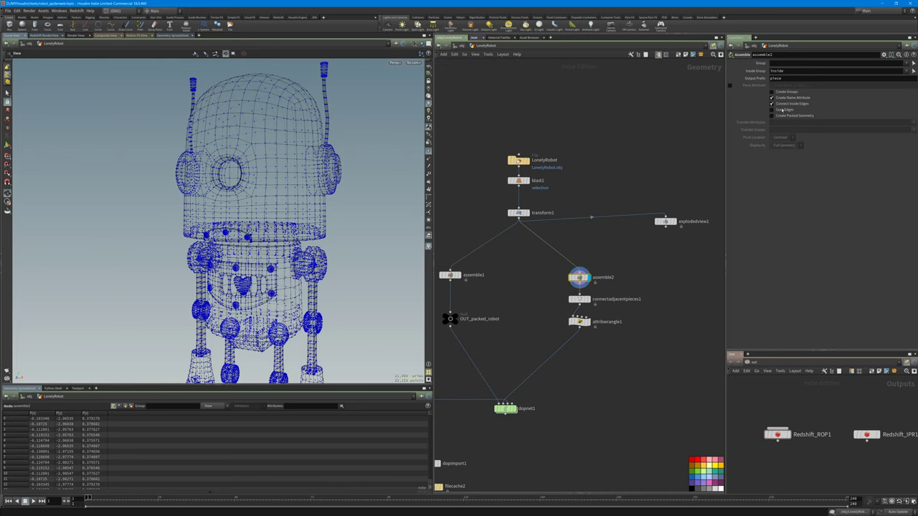
{"action": "middle_click_drag", "start_coordinate": [637, 274], "coordinate": [638, 253]}
{"action": "left_click_drag", "start_coordinate": [619, 270], "coordinate": [541, 289]}
{"action": "key", "text": "r"}
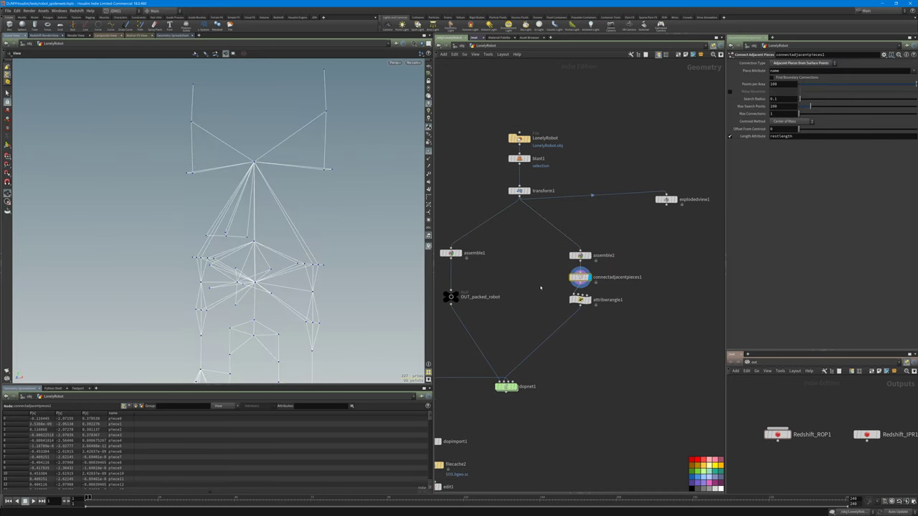
{"action": "scroll", "coordinate": [343, 241], "scroll_direction": "down", "scroll_amount": 3}
{"action": "middle_click_drag", "start_coordinate": [343, 241], "coordinate": [342, 197]}
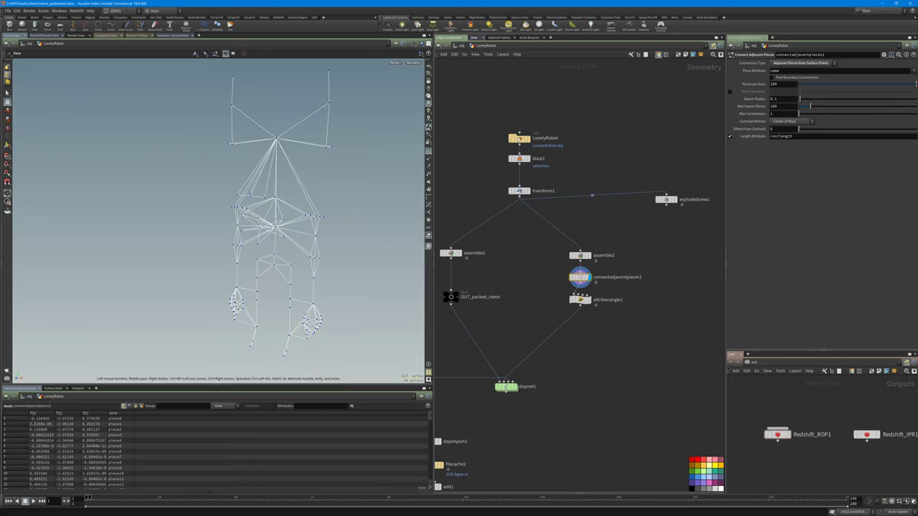
{"action": "left_click_drag", "start_coordinate": [343, 197], "coordinate": [324, 204]}
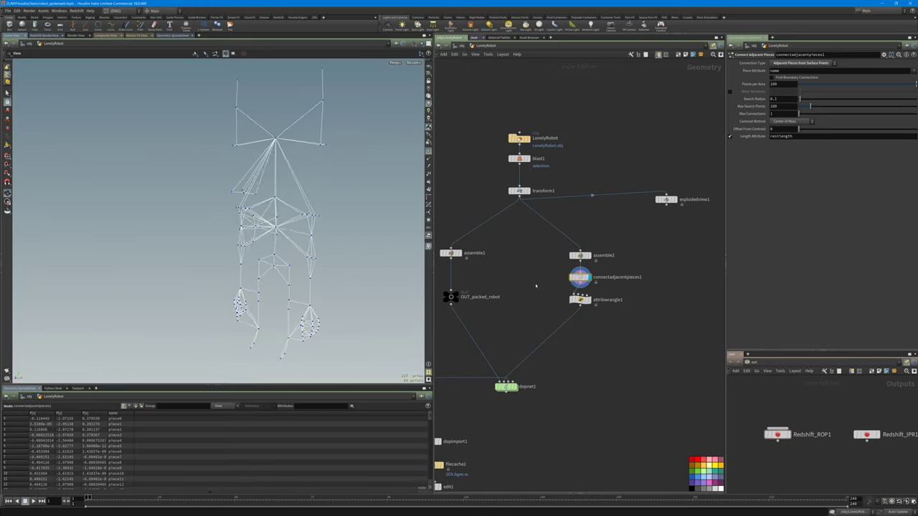
Review the attribwrangle1 code that sets constraint_name to "glue" and constraint_type to "all" on primitives
{"action": "left_click", "coordinate": [580, 300]}
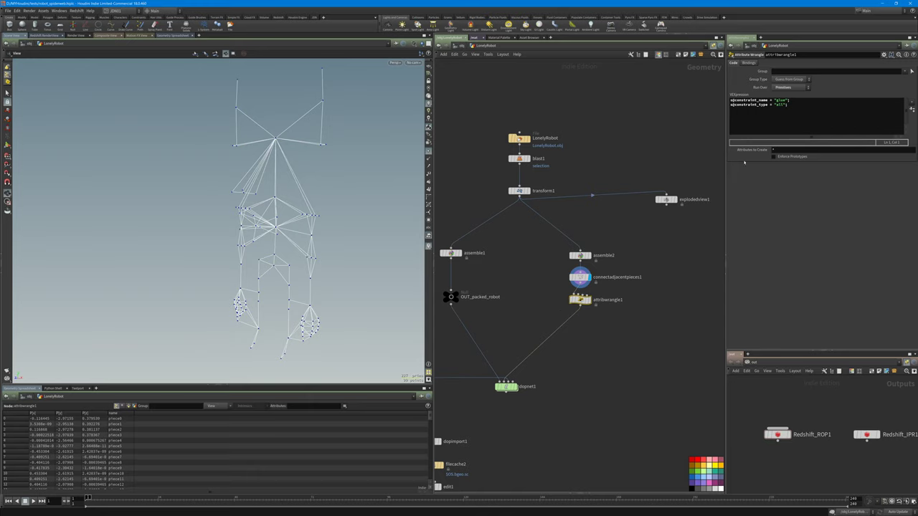
{"action": "left_click", "coordinate": [784, 101]}
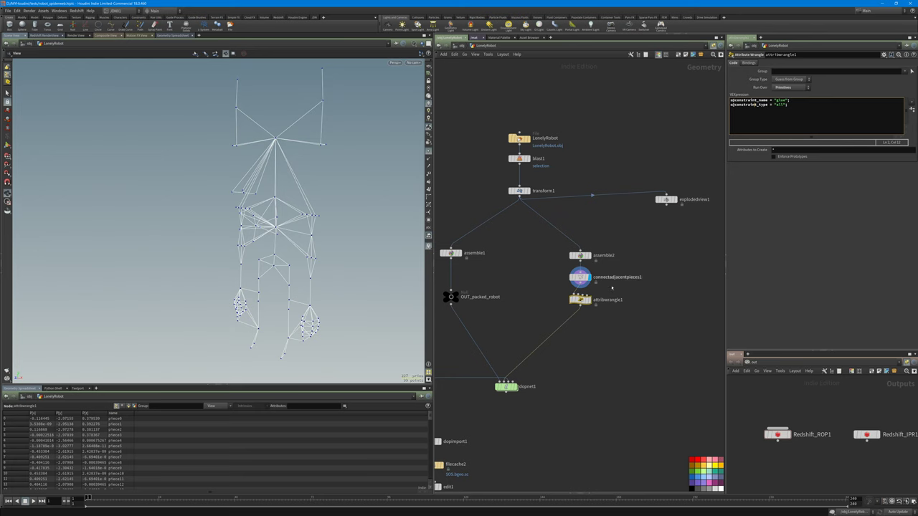
Enter the dopnet1 network and review the settings of rbdpackedobject1 and rigidbodysolver1
{"action": "middle_click_drag", "start_coordinate": [605, 327], "coordinate": [660, 241]}
{"action": "left_click", "coordinate": [562, 302]}
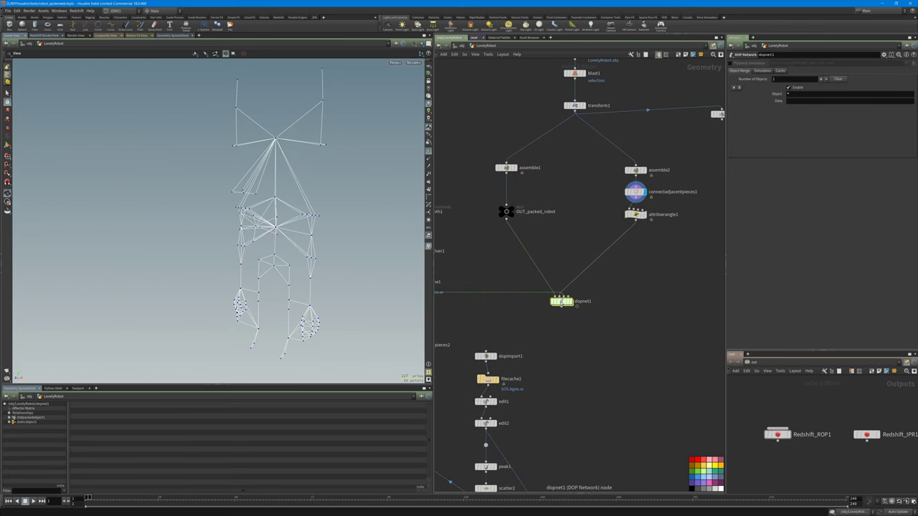
{"action": "double_click", "coordinate": [564, 301]}
{"action": "scroll", "coordinate": [524, 236], "scroll_direction": "down", "scroll_amount": 2}
{"action": "middle_click_drag", "start_coordinate": [524, 237], "coordinate": [503, 264]}
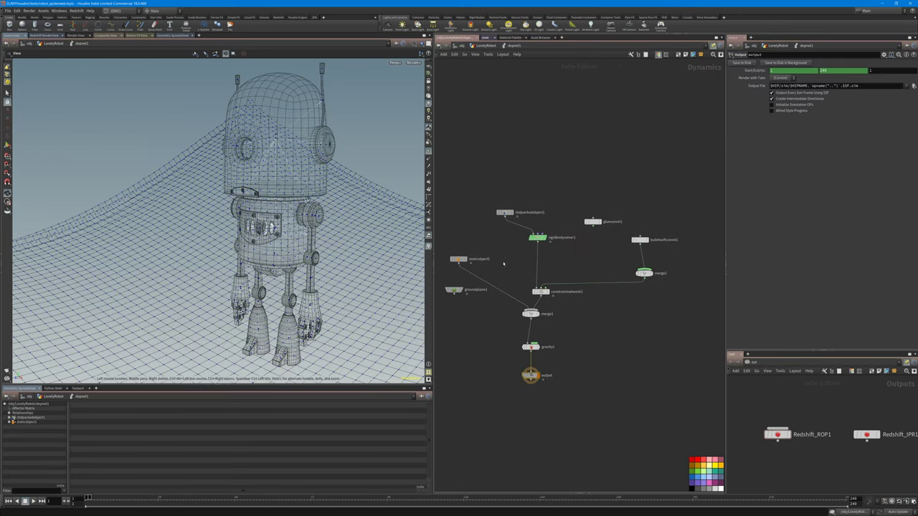
{"action": "left_click_drag", "start_coordinate": [505, 213], "coordinate": [526, 195]}
{"action": "scroll", "coordinate": [549, 185], "scroll_direction": "up", "scroll_amount": 3}
{"action": "left_click", "coordinate": [517, 201]}
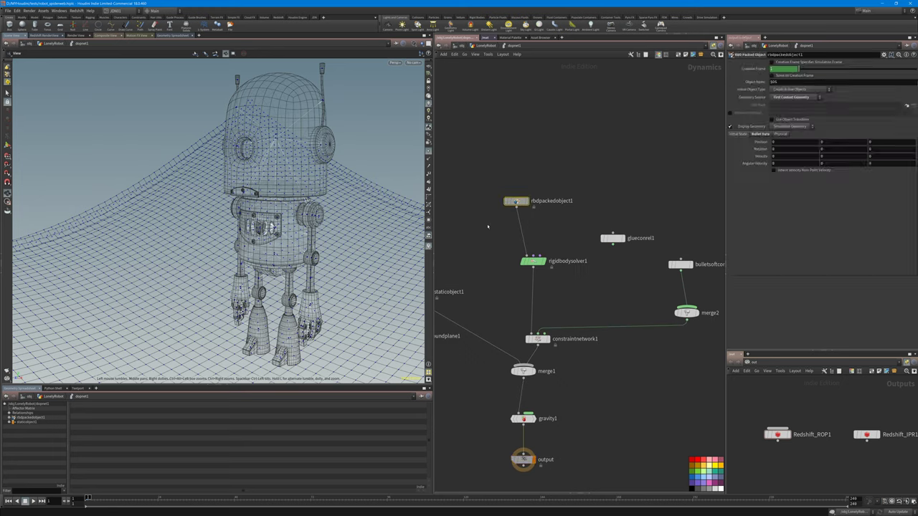
{"action": "left_click", "coordinate": [532, 261]}
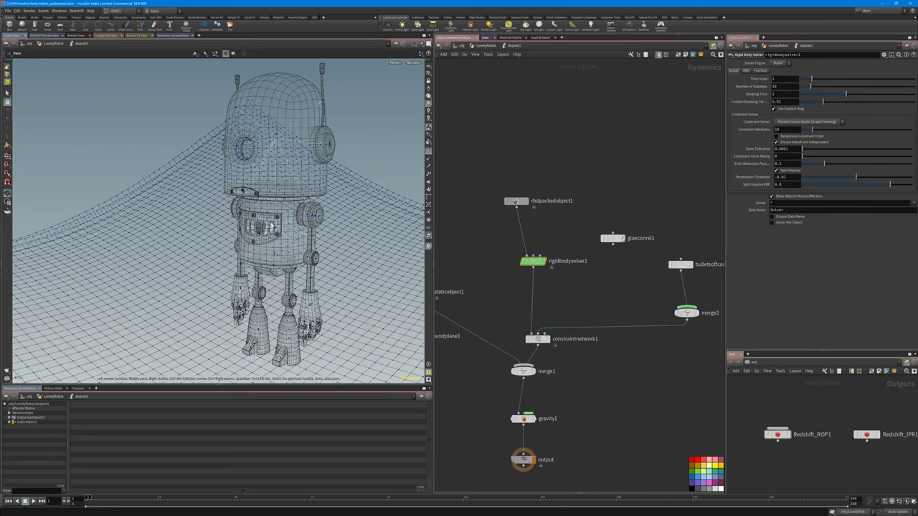
Move the unconnected glueconrel1 node clear of the others, and review constraintnetwork1 while examining the robot's body up close
{"action": "middle_click_drag", "start_coordinate": [618, 241], "coordinate": [572, 219]}
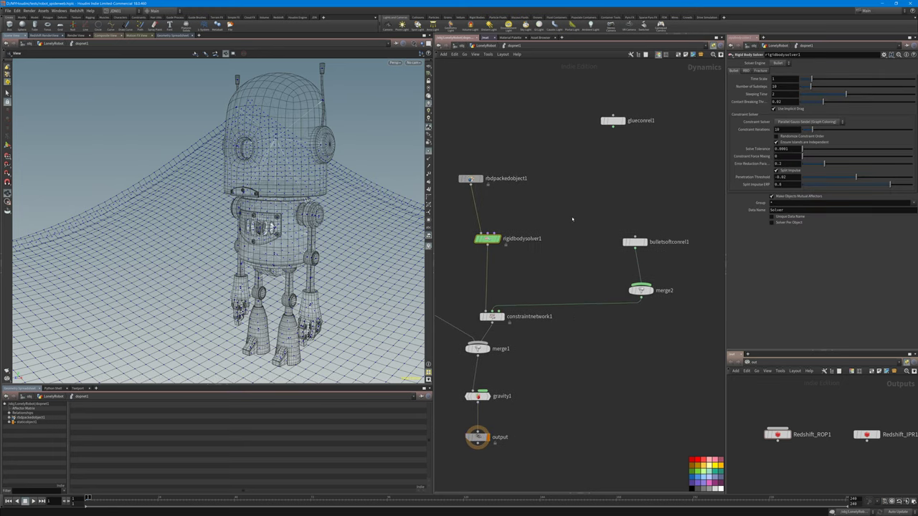
{"action": "left_click", "coordinate": [492, 316]}
{"action": "left_click_drag", "start_coordinate": [277, 209], "coordinate": [320, 185]}
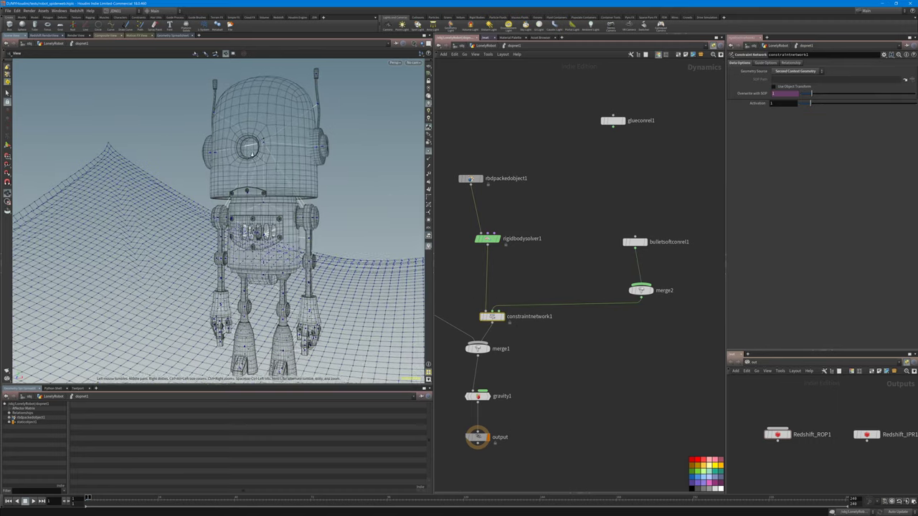
{"action": "scroll", "coordinate": [251, 180], "scroll_direction": "up", "scroll_amount": 5}
{"action": "left_click_drag", "start_coordinate": [242, 155], "coordinate": [229, 122]}
{"action": "left_click_drag", "start_coordinate": [364, 152], "coordinate": [413, 124]}
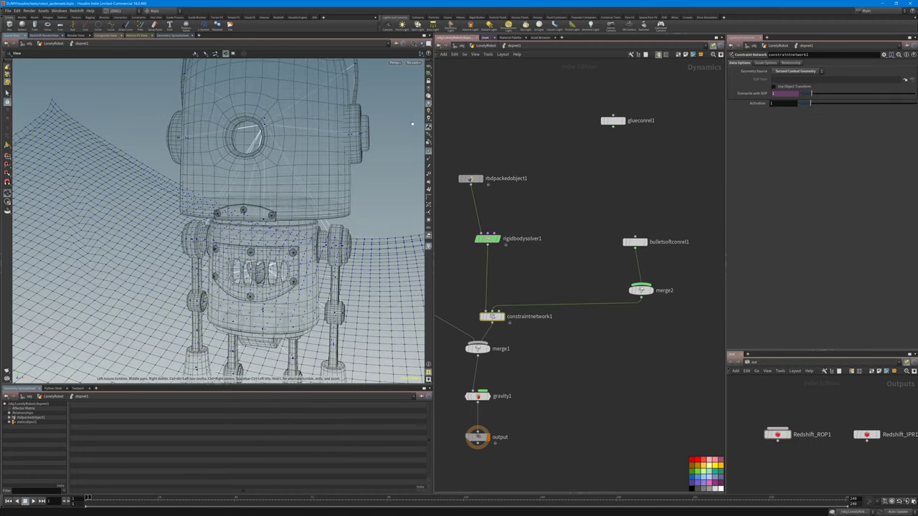
{"action": "left_click_drag", "start_coordinate": [256, 244], "coordinate": [218, 260]}
Review the bulletsoftconrel1 constraint settings, including its Data Name "glue"
{"action": "middle_click_drag", "start_coordinate": [580, 328], "coordinate": [584, 305]}
{"action": "left_click_drag", "start_coordinate": [629, 193], "coordinate": [666, 232]}
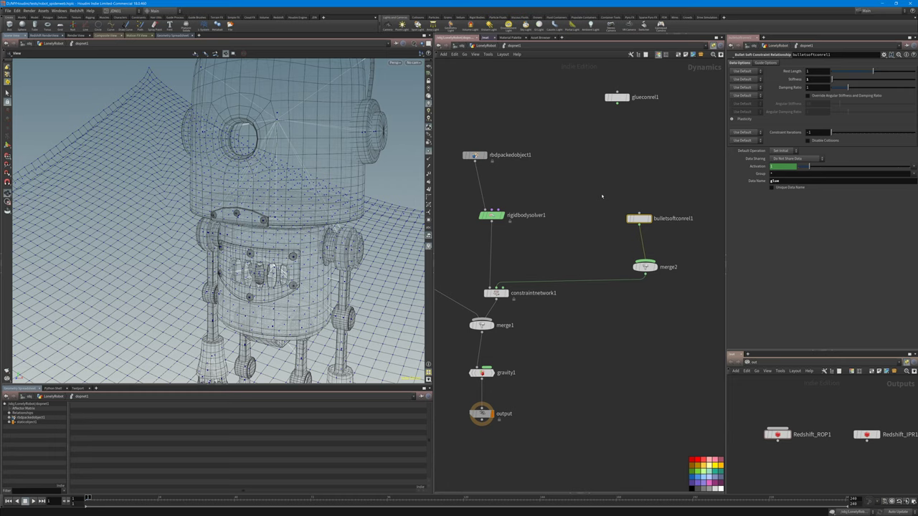
{"action": "left_click_drag", "start_coordinate": [602, 196], "coordinate": [668, 252]}
{"action": "double_click", "coordinate": [784, 181]}
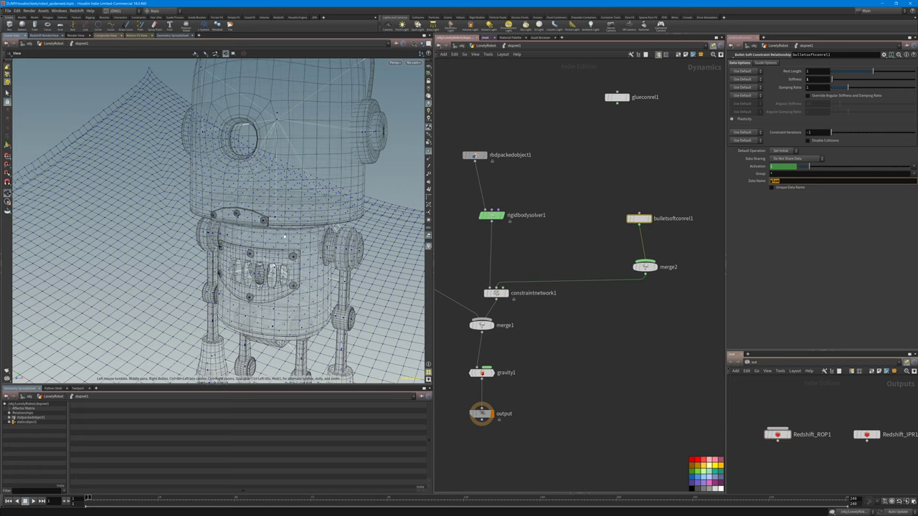
Rearrange merge2, bulletsoftconrel1 and constraintnetwork1 so the constraint branch sits closer to the solver chain
{"action": "left_click_drag", "start_coordinate": [638, 267], "coordinate": [602, 264]}
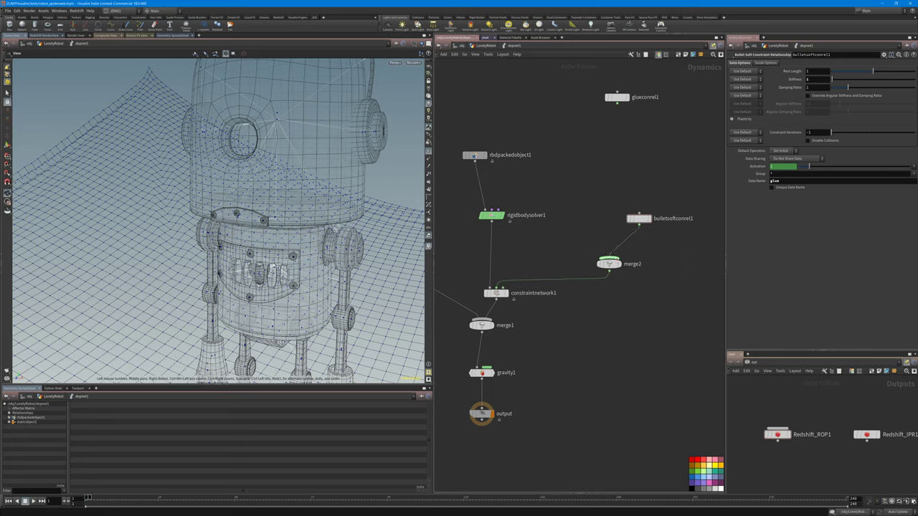
{"action": "left_click_drag", "start_coordinate": [644, 219], "coordinate": [594, 228]}
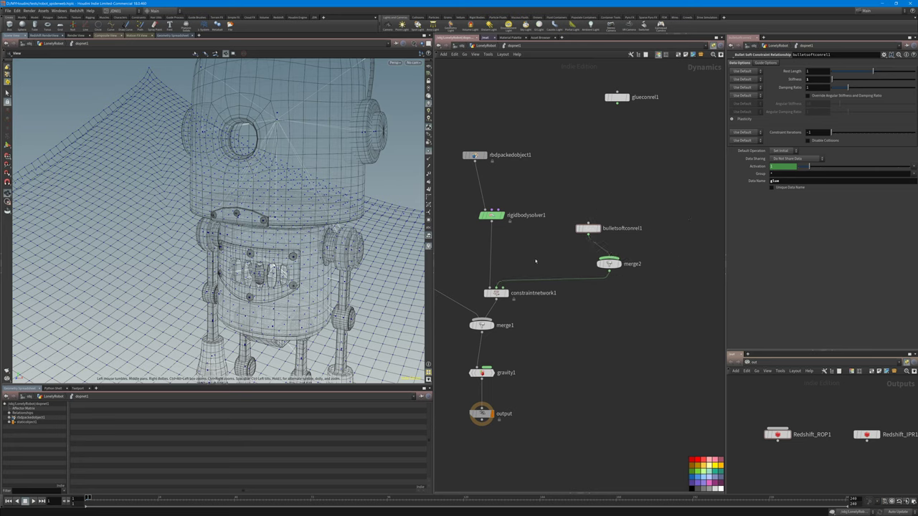
{"action": "mouse_move", "coordinate": [495, 293]}
{"action": "left_mouse_down"}
{"action": "mouse_move", "coordinate": [497, 285]}
{"action": "mouse_move", "coordinate": [529, 304]}
{"action": "left_mouse_up"}
Examine the full robot against the draped cloth and recheck the constraintnetwork1 and bulletsoftconrel1 settings
{"action": "scroll", "coordinate": [205, 234], "scroll_direction": "down", "scroll_amount": 3}
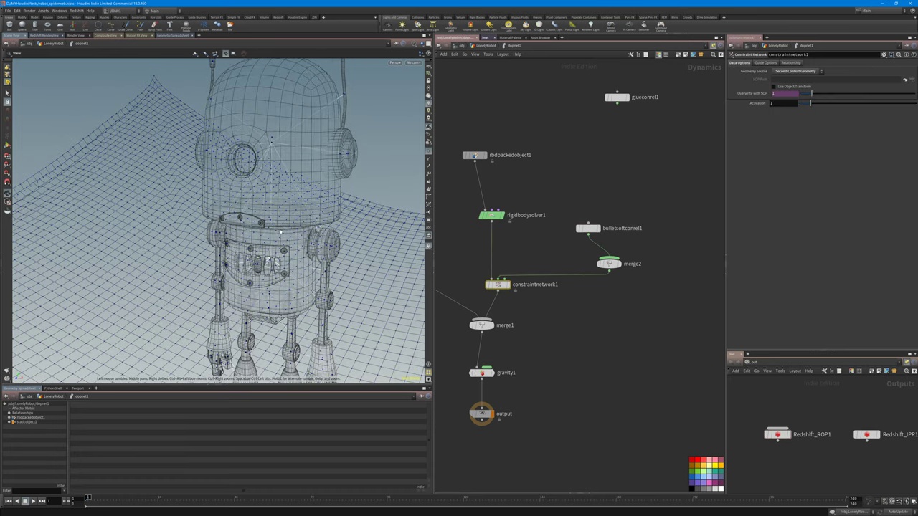
{"action": "scroll", "coordinate": [277, 248], "scroll_direction": "down", "scroll_amount": 4}
{"action": "left_click_drag", "start_coordinate": [276, 248], "coordinate": [276, 224]}
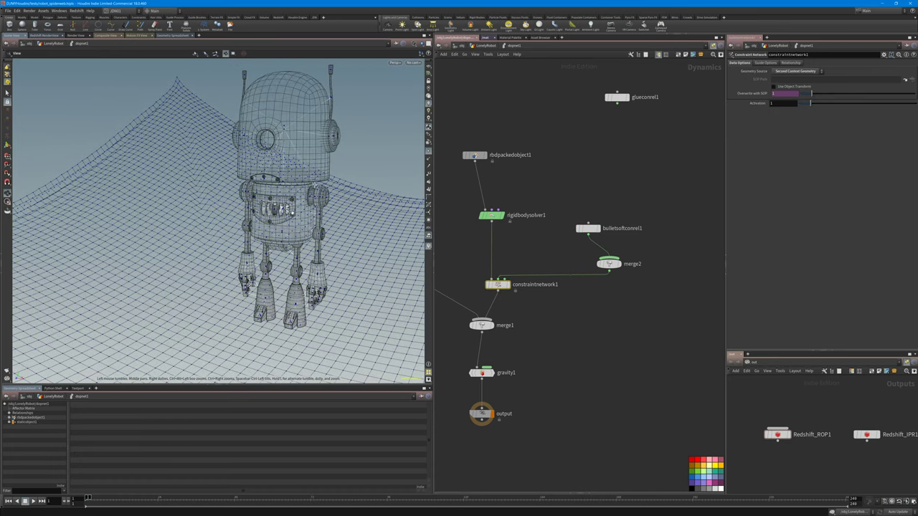
{"action": "middle_click_drag", "start_coordinate": [276, 224], "coordinate": [303, 231]}
{"action": "scroll", "coordinate": [302, 231], "scroll_direction": "down", "scroll_amount": 3}
{"action": "left_click_drag", "start_coordinate": [301, 235], "coordinate": [315, 231]}
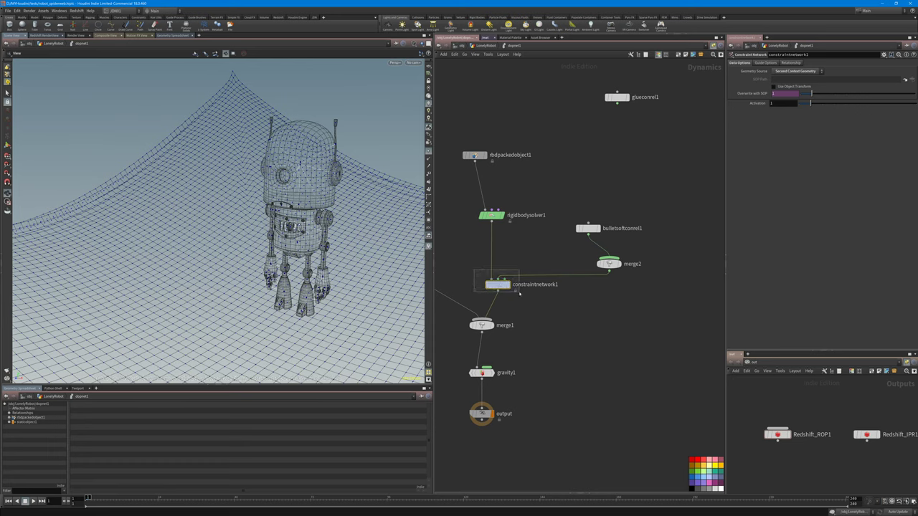
{"action": "middle_click_drag", "start_coordinate": [512, 317], "coordinate": [558, 286]}
{"action": "middle_click_drag", "start_coordinate": [501, 309], "coordinate": [505, 309]}
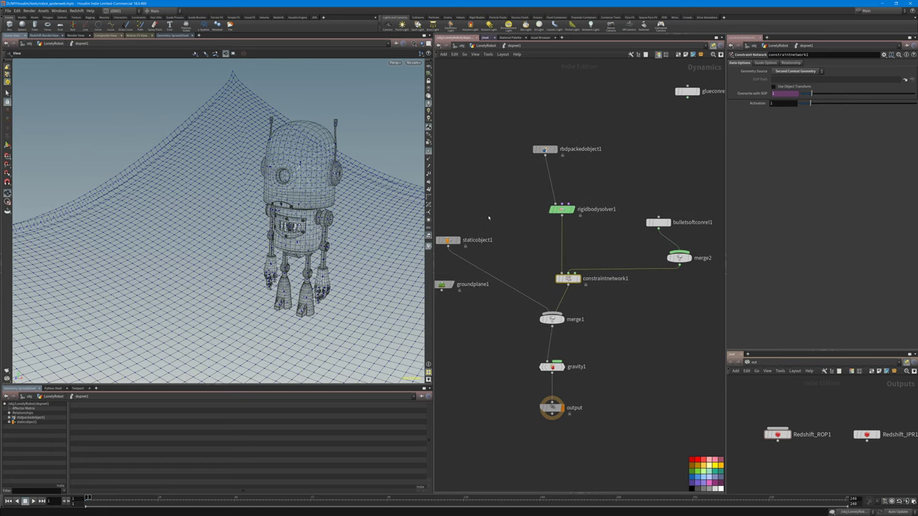
{"action": "left_click_drag", "start_coordinate": [626, 202], "coordinate": [696, 240]}
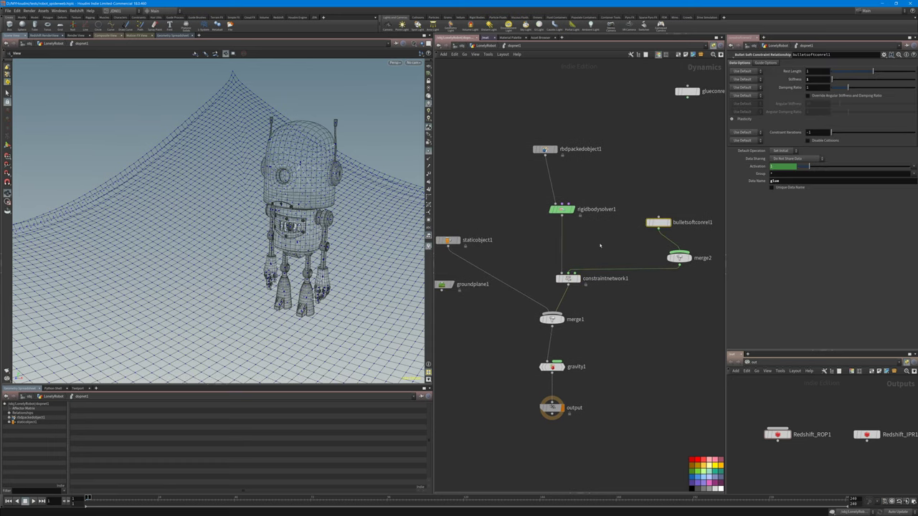
Review the staticobject1 collision settings and the gravity1 force, and examine the entire hanging cloth around the robot
{"action": "left_click_drag", "start_coordinate": [487, 227], "coordinate": [450, 270]}
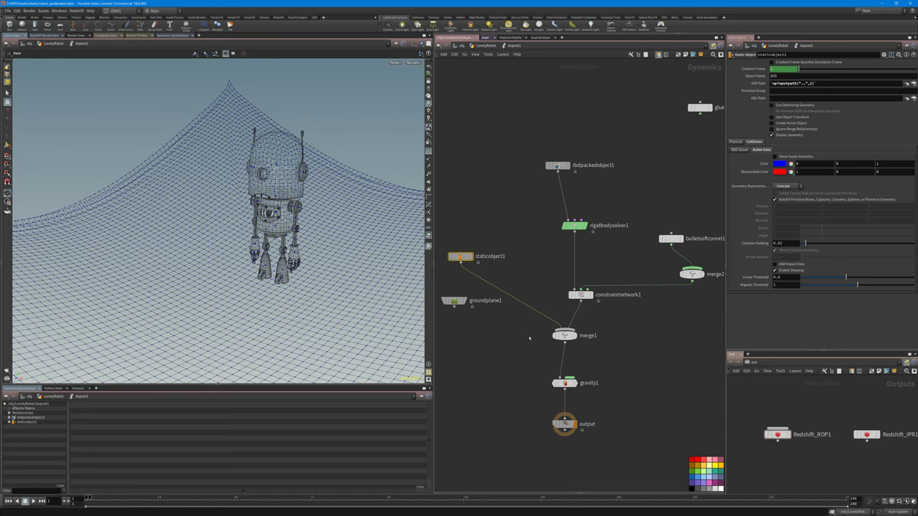
{"action": "left_click_drag", "start_coordinate": [529, 326], "coordinate": [509, 404]}
{"action": "scroll", "coordinate": [247, 246], "scroll_direction": "down", "scroll_amount": 4}
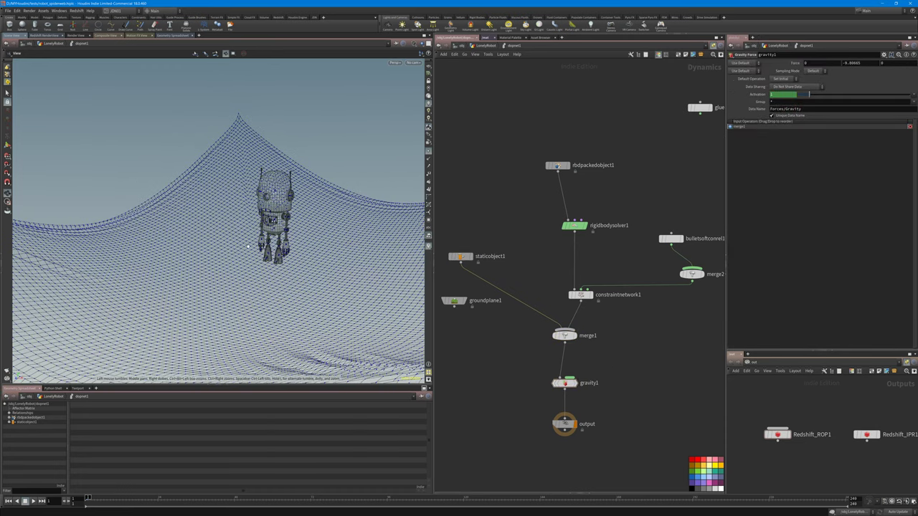
{"action": "mouse_move", "coordinate": [247, 246]}
{"action": "left_mouse_down"}
{"action": "mouse_move", "coordinate": [228, 224]}
{"action": "mouse_move", "coordinate": [231, 248]}
{"action": "mouse_move", "coordinate": [248, 260]}
{"action": "left_mouse_up"}
{"action": "left_click_drag", "start_coordinate": [464, 240], "coordinate": [428, 276]}
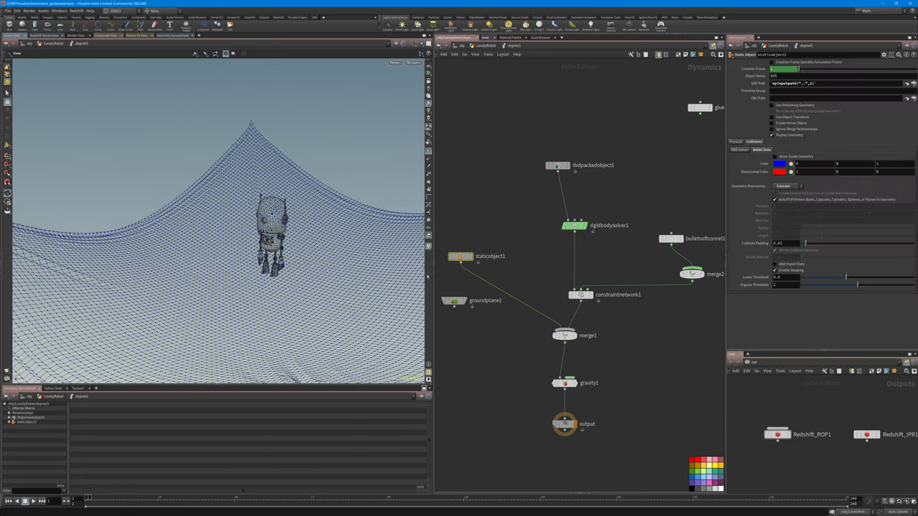
{"action": "left_click_drag", "start_coordinate": [268, 213], "coordinate": [261, 156]}
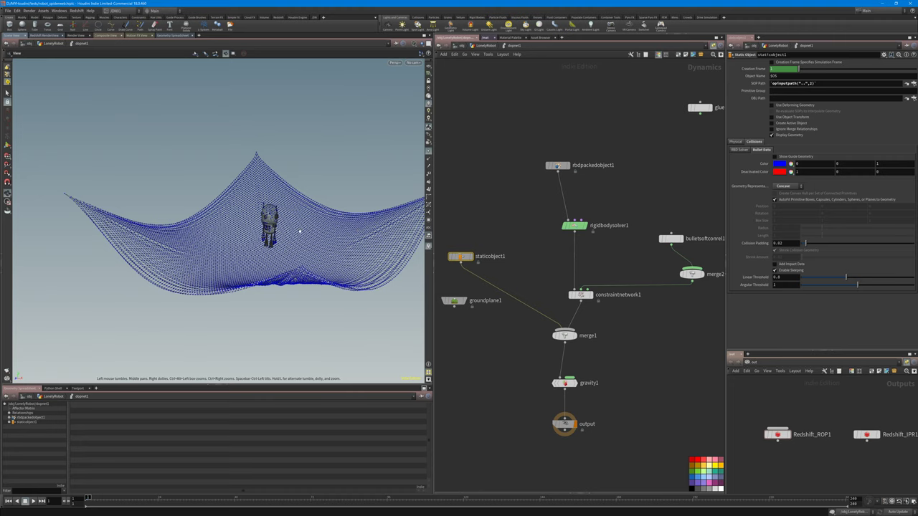
Return to the LonelyRobot network, review grid1, and display vellumcloth1 to check its constraint settings
{"action": "left_click", "coordinate": [485, 46]}
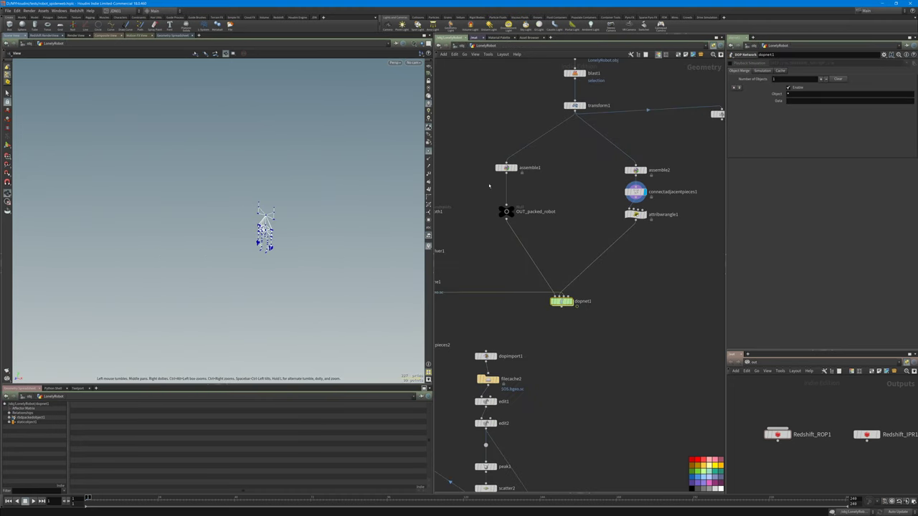
{"action": "left_click_drag", "start_coordinate": [495, 185], "coordinate": [476, 193]}
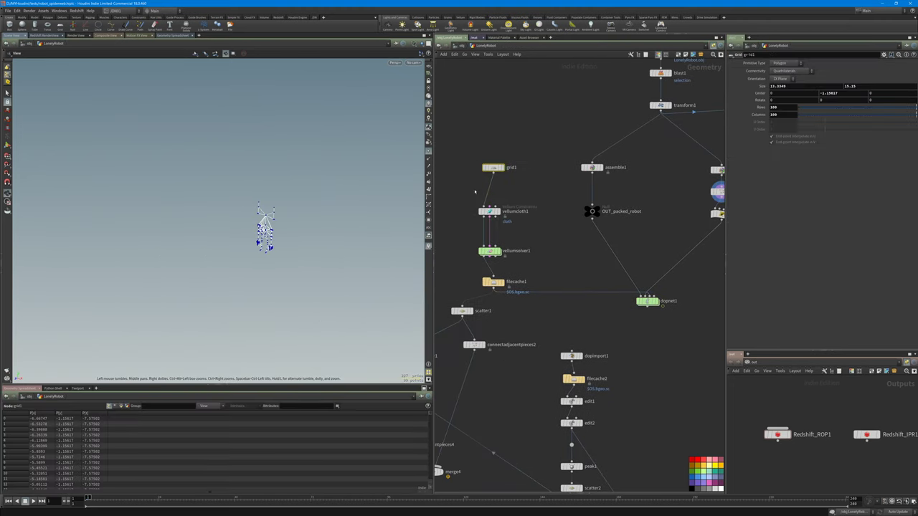
{"action": "left_click", "coordinate": [503, 168]}
{"action": "mouse_move", "coordinate": [254, 240]}
{"action": "left_mouse_down"}
{"action": "mouse_move", "coordinate": [258, 232]}
{"action": "mouse_move", "coordinate": [251, 233]}
{"action": "left_mouse_up"}
{"action": "left_click_drag", "start_coordinate": [526, 195], "coordinate": [453, 226]}
{"action": "left_click", "coordinate": [499, 212]}
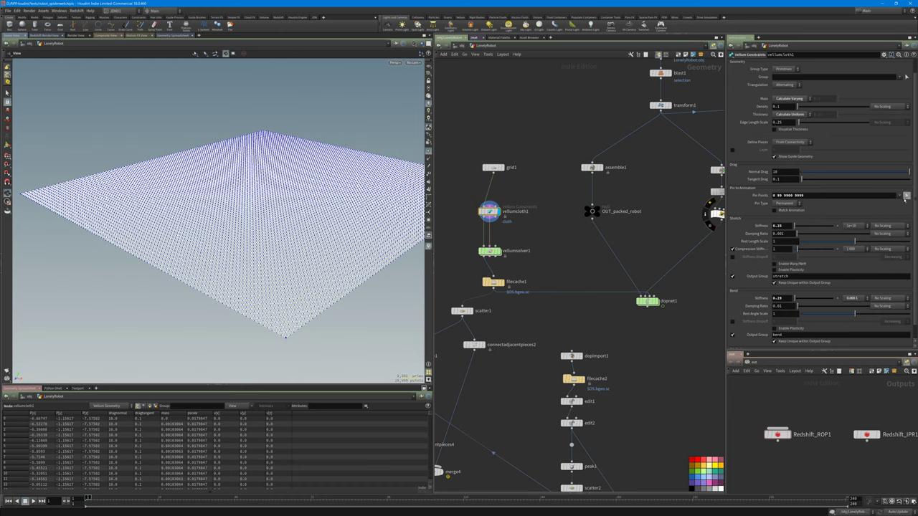
Start viewport selection for vellumcloth1's Pin Points, inspect the grid's corner points, and go back to the cloth settings
{"action": "left_click", "coordinate": [906, 195]}
{"action": "left_click_drag", "start_coordinate": [211, 227], "coordinate": [276, 304]}
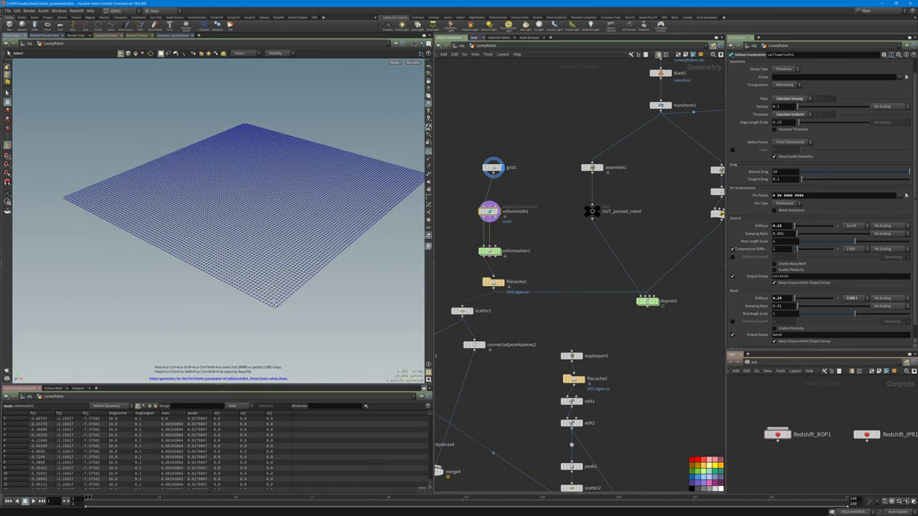
{"action": "left_click_drag", "start_coordinate": [401, 194], "coordinate": [365, 188]}
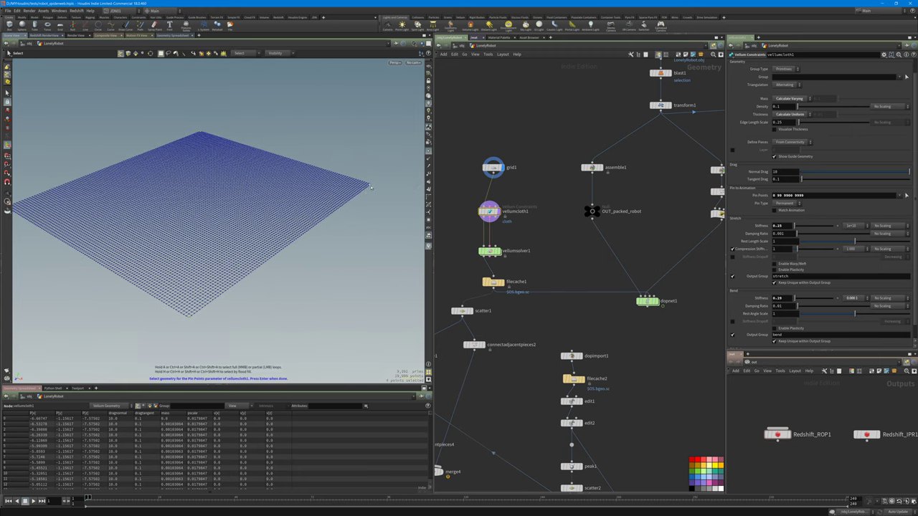
{"action": "left_click_drag", "start_coordinate": [101, 216], "coordinate": [152, 230], "text": "alt"}
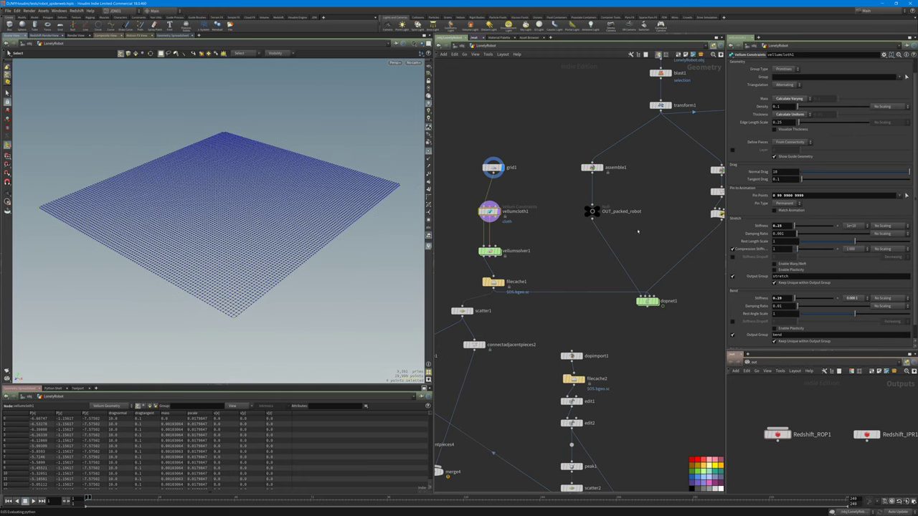
{"action": "middle_click_drag", "start_coordinate": [569, 200], "coordinate": [589, 186]}
{"action": "left_click", "coordinate": [518, 199]}
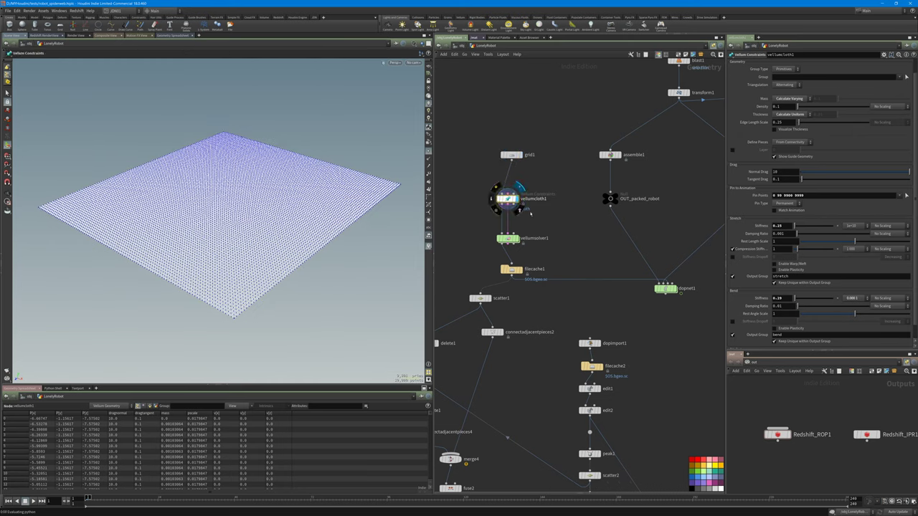
Display vellumsolver1 and review its solver and forces settings
{"action": "middle_click_drag", "start_coordinate": [553, 226], "coordinate": [580, 218]}
{"action": "left_click_drag", "start_coordinate": [565, 215], "coordinate": [506, 238]}
{"action": "key", "text": "r"}
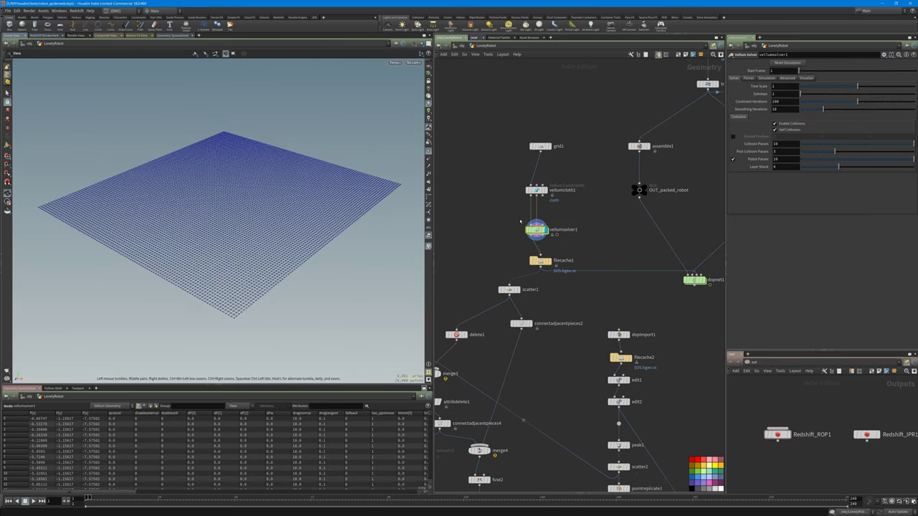
{"action": "left_click", "coordinate": [749, 79]}
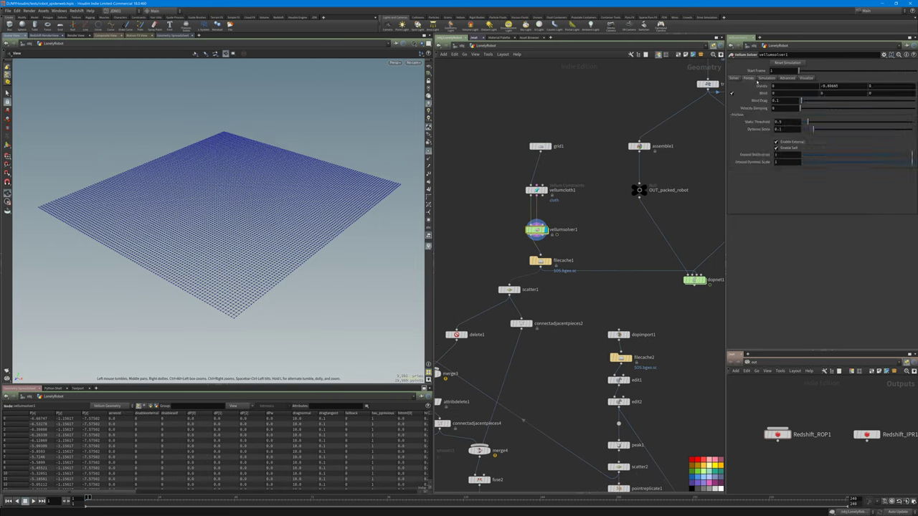
Review vellumsolver1's Simulation, Advanced and Visualize settings, and return to its Solver settings
{"action": "left_click", "coordinate": [768, 79]}
{"action": "left_click", "coordinate": [788, 79]}
{"action": "left_click", "coordinate": [807, 79]}
{"action": "scroll", "coordinate": [752, 80], "scroll_direction": "up", "scroll_amount": 4}
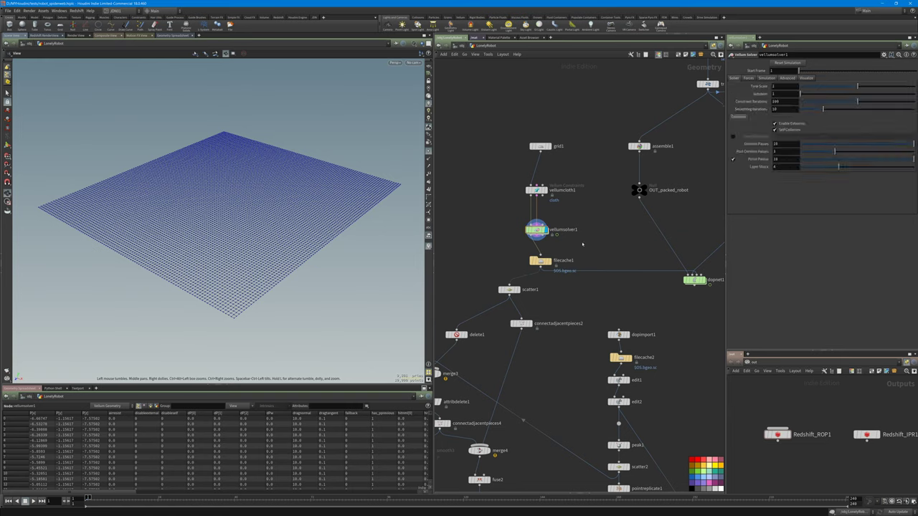
Play the Vellum cloth simulation up to frame 54, and review the filecache1 settings
{"action": "key", "text": "Up"}
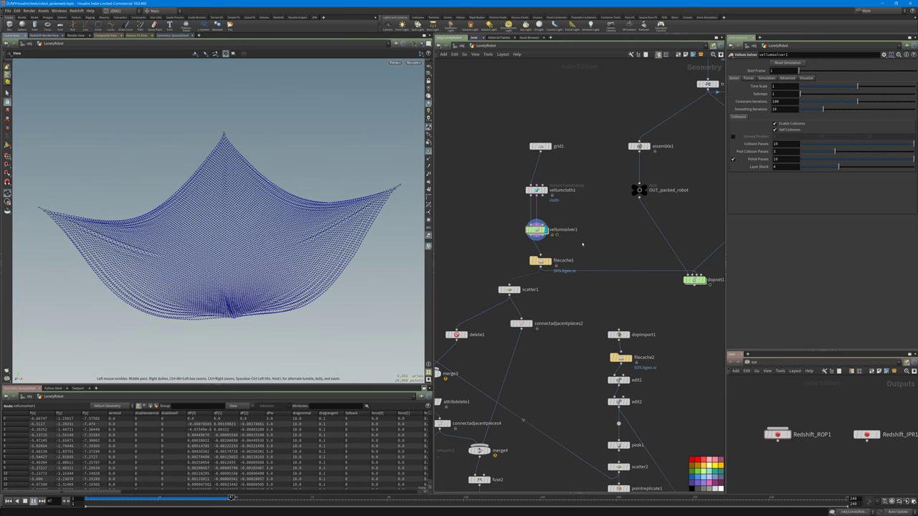
{"action": "key", "text": "Up"}
{"action": "left_click_drag", "start_coordinate": [587, 243], "coordinate": [535, 267]}
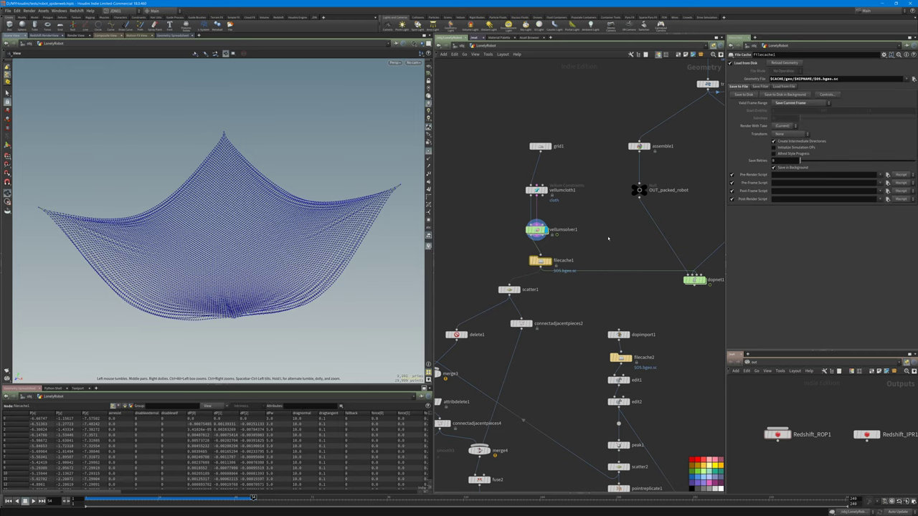
Open the dopnet1 network, turn off the viewport's point display, and bring the robot above the cloth into closer view
{"action": "middle_click_drag", "start_coordinate": [586, 241], "coordinate": [451, 227]}
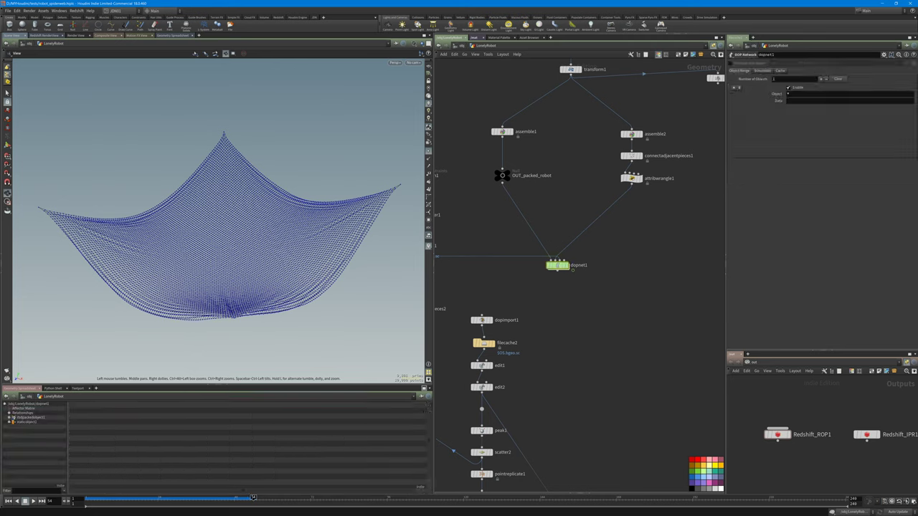
{"action": "key", "text": "ctrl+Up"}
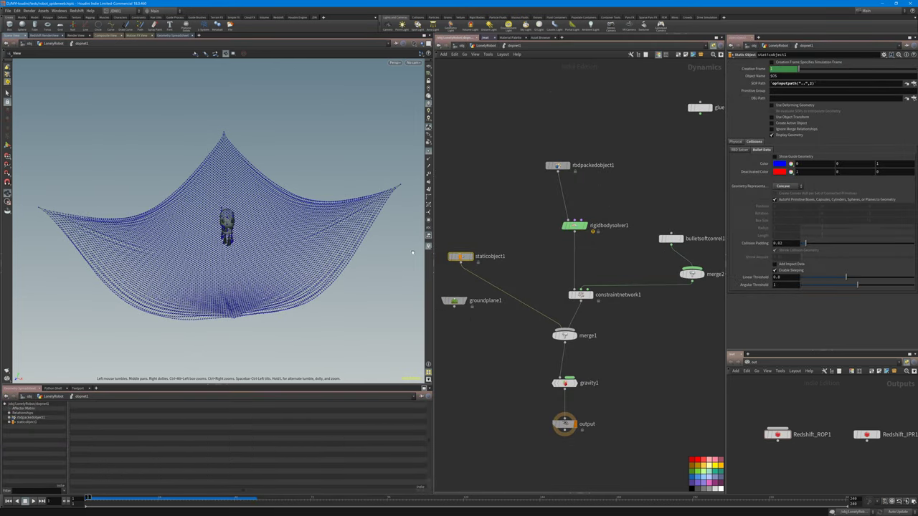
{"action": "left_click", "coordinate": [428, 152]}
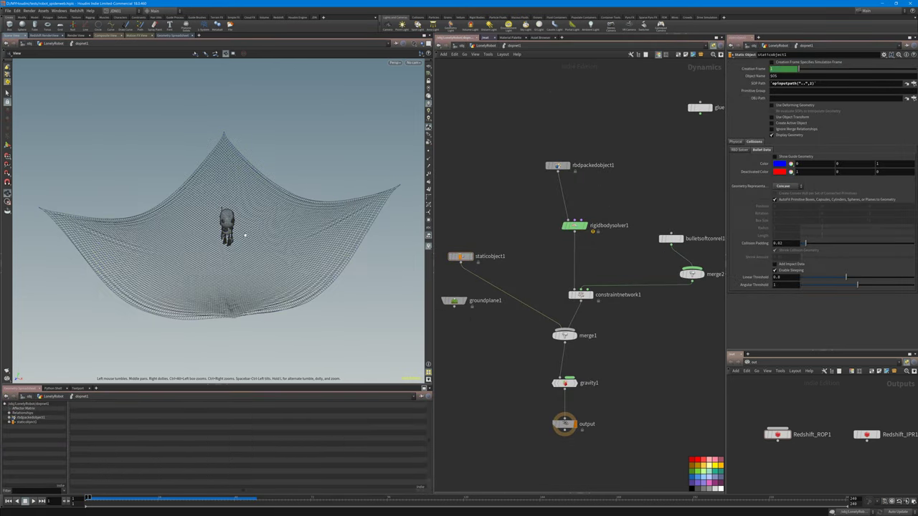
{"action": "right_click_drag", "start_coordinate": [244, 234], "coordinate": [280, 259]}
{"action": "middle_click_drag", "start_coordinate": [280, 259], "coordinate": [283, 226]}
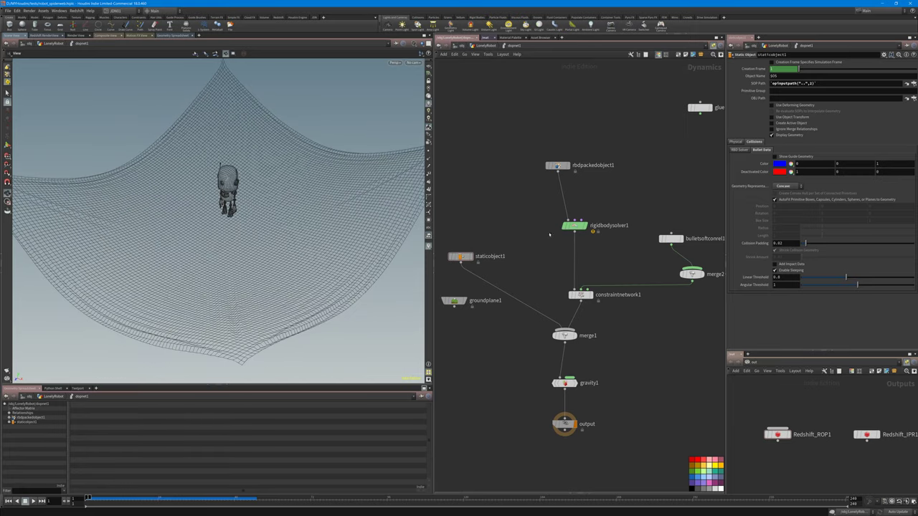
Play the rigid body simulation up to frame 76, watching the robot collapse onto the cloth from close range
{"action": "key", "text": "Up"}
{"action": "key", "text": "Up"}
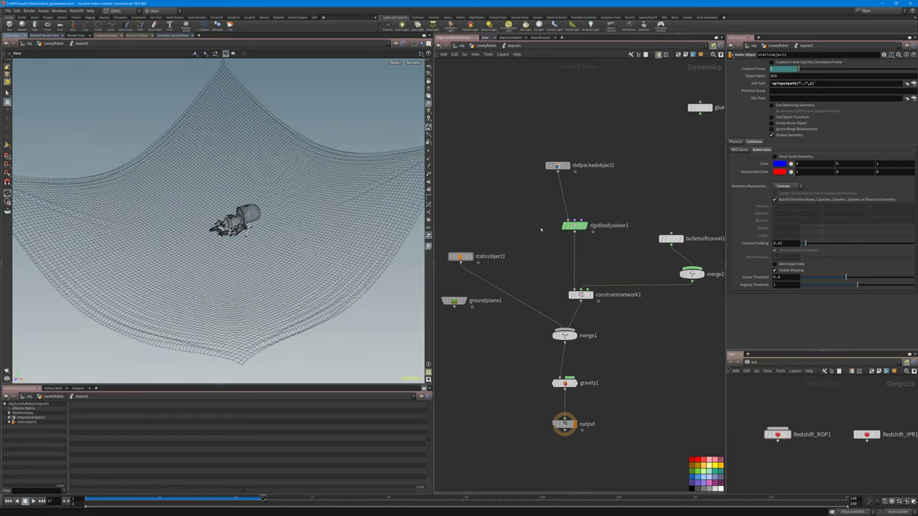
{"action": "left_click_drag", "start_coordinate": [203, 212], "coordinate": [223, 237]}
{"action": "right_click_drag", "start_coordinate": [222, 237], "coordinate": [287, 248]}
{"action": "left_click_drag", "start_coordinate": [287, 247], "coordinate": [248, 230]}
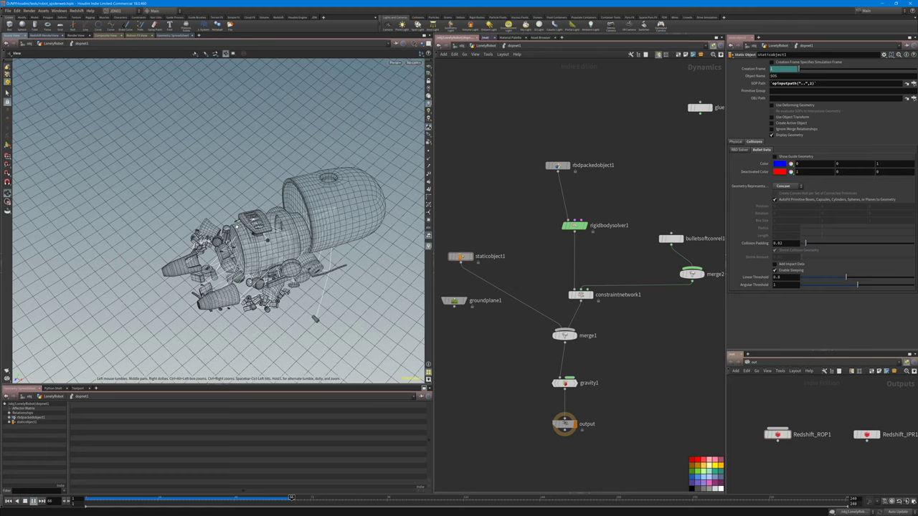
{"action": "key", "text": "Up"}
Examine the collapsed robot's pieces and the surrounding cloth from several angles
{"action": "left_click_drag", "start_coordinate": [237, 227], "coordinate": [282, 256]}
{"action": "left_click_drag", "start_coordinate": [222, 269], "coordinate": [223, 292]}
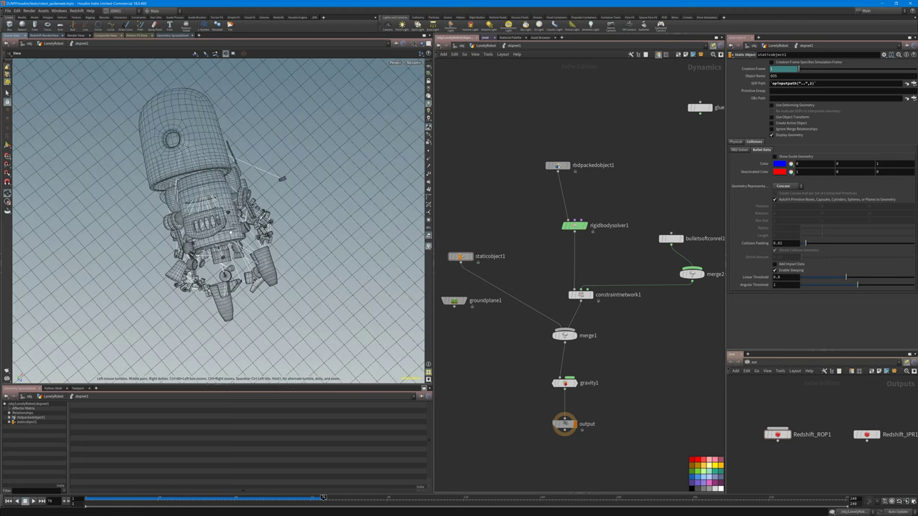
{"action": "left_click_drag", "start_coordinate": [233, 233], "coordinate": [233, 255]}
{"action": "left_click_drag", "start_coordinate": [329, 279], "coordinate": [341, 276]}
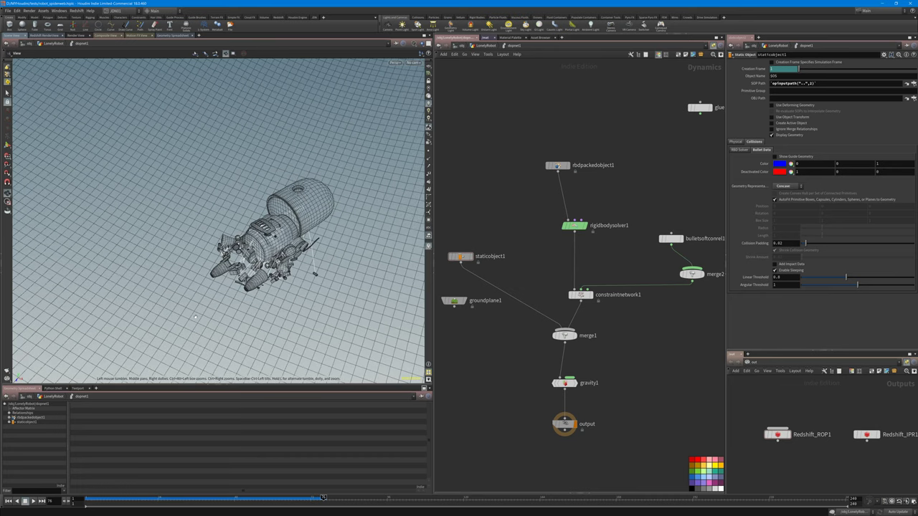
{"action": "left_click_drag", "start_coordinate": [207, 231], "coordinate": [193, 239]}
{"action": "scroll", "coordinate": [192, 239], "scroll_direction": "down", "scroll_amount": 5}
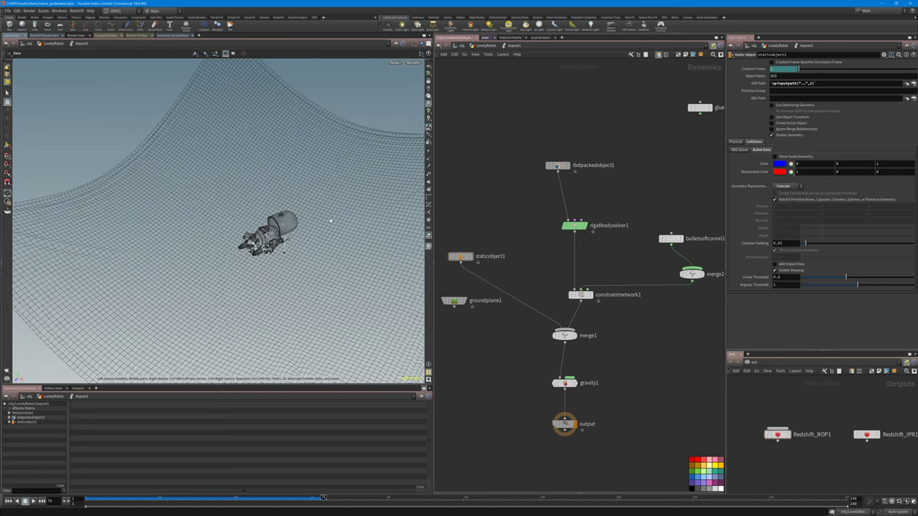
Review the bulletsoftconrel1 constraint settings against the collapsed robot
{"action": "middle_click_drag", "start_coordinate": [655, 238], "coordinate": [605, 220]}
{"action": "left_click", "coordinate": [620, 220]}
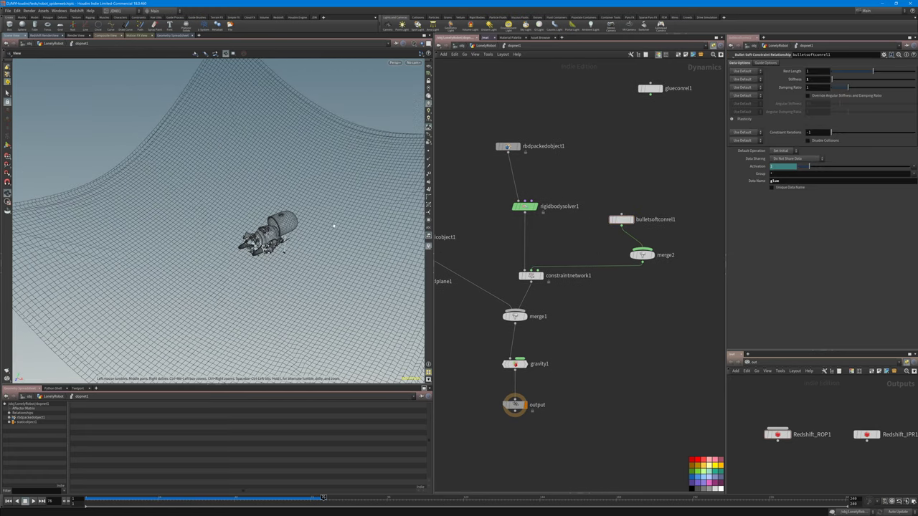
{"action": "scroll", "coordinate": [329, 261], "scroll_direction": "up", "scroll_amount": 3}
{"action": "middle_click_drag", "start_coordinate": [487, 232], "coordinate": [504, 240]}
{"action": "middle_click_drag", "start_coordinate": [473, 159], "coordinate": [487, 141]}
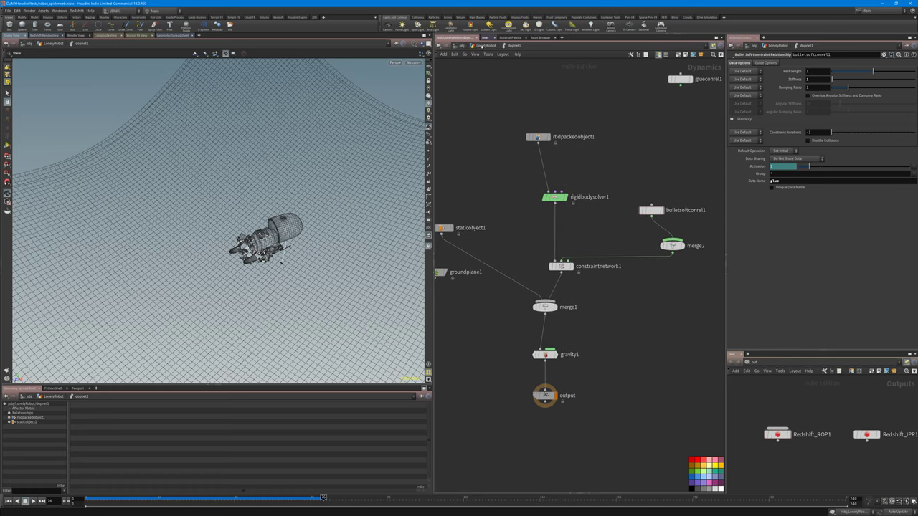
Return to the LonelyRobot network, display the cached robot simulation in filecache2, and scrub the timeline to frame 49
{"action": "left_click", "coordinate": [485, 46]}
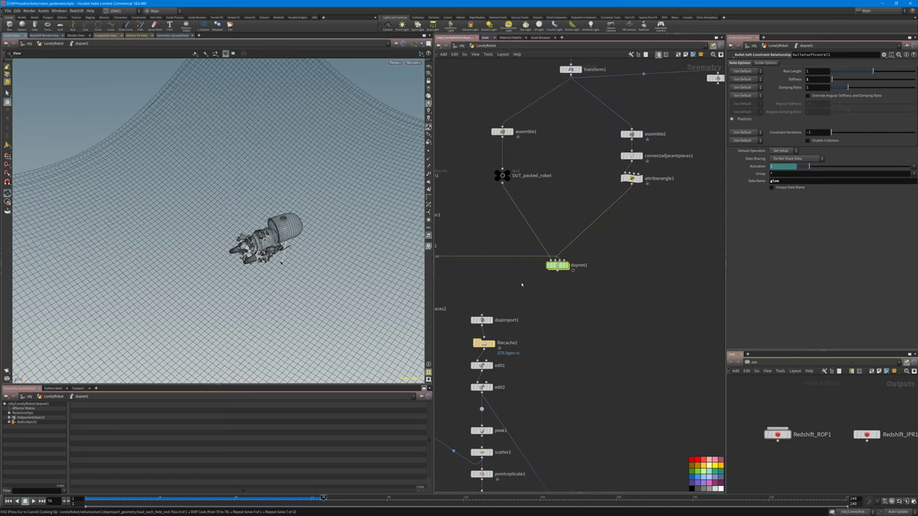
{"action": "middle_click_drag", "start_coordinate": [522, 285], "coordinate": [600, 259]}
{"action": "left_click_drag", "start_coordinate": [324, 498], "coordinate": [184, 474]}
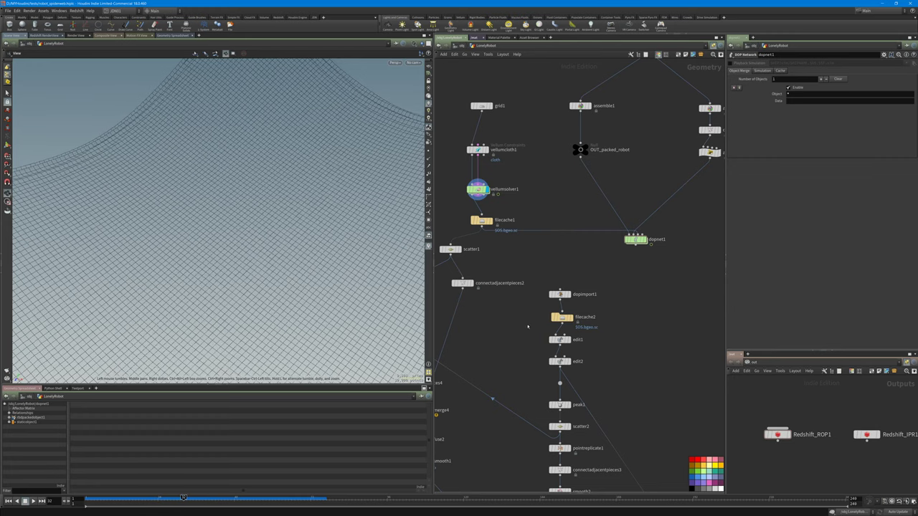
{"action": "left_click", "coordinate": [560, 294]}
{"action": "left_click", "coordinate": [562, 317]}
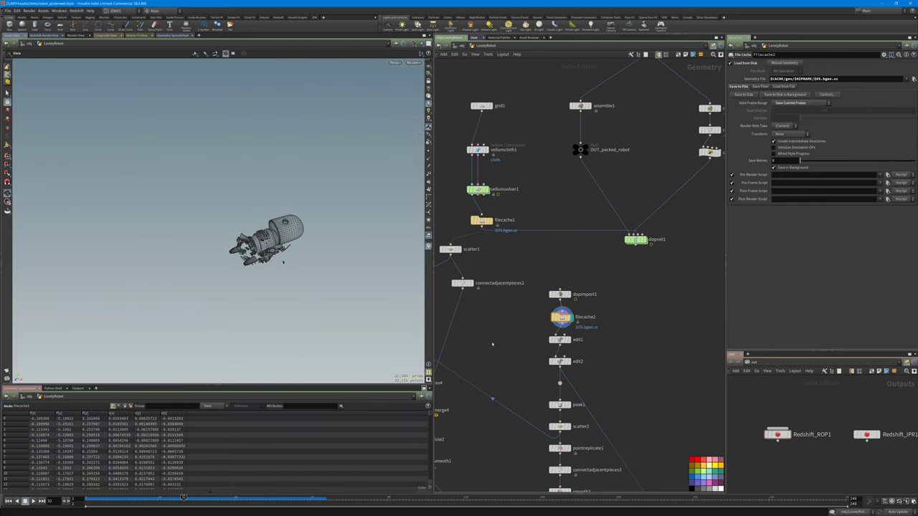
{"action": "left_click_drag", "start_coordinate": [148, 500], "coordinate": [237, 497]}
{"action": "middle_click_drag", "start_coordinate": [492, 380], "coordinate": [541, 304]}
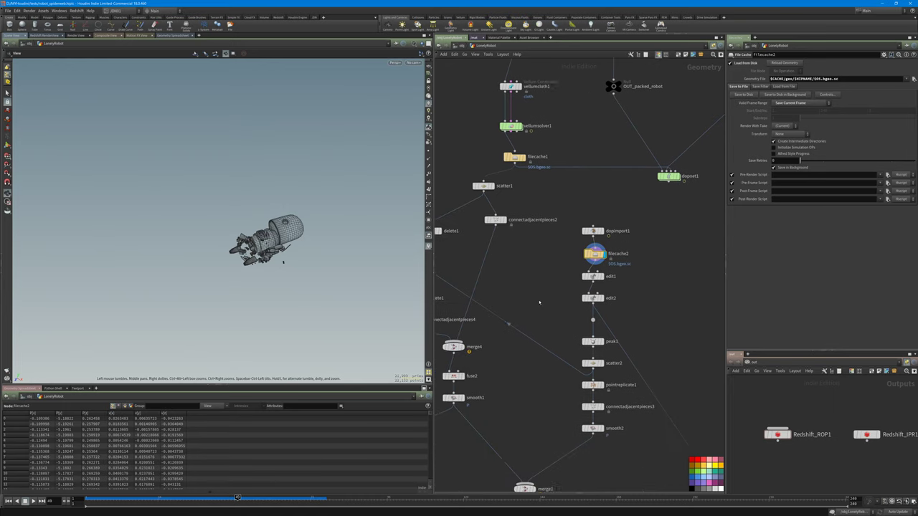
Display edit1 and edit2 in turn, and examine the robot parts that each one adjusts
{"action": "left_click", "coordinate": [594, 276]}
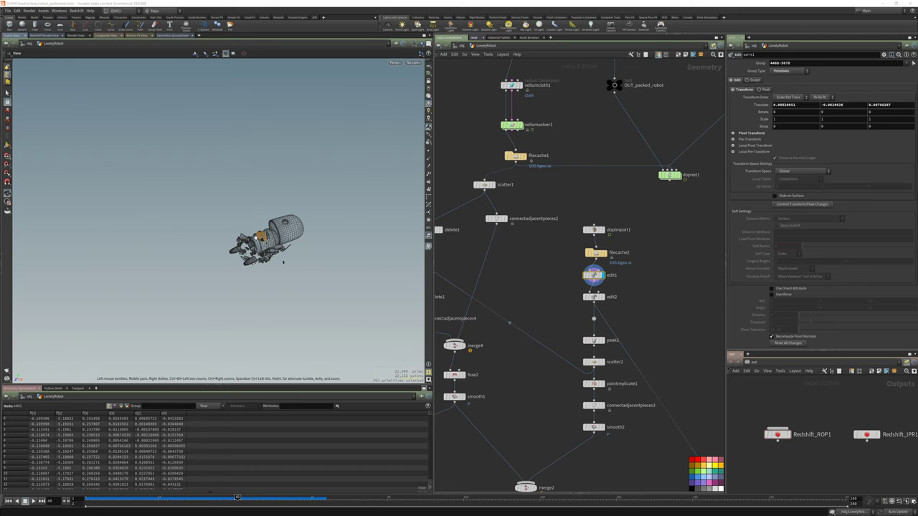
{"action": "right_click_drag", "start_coordinate": [279, 243], "coordinate": [491, 241]}
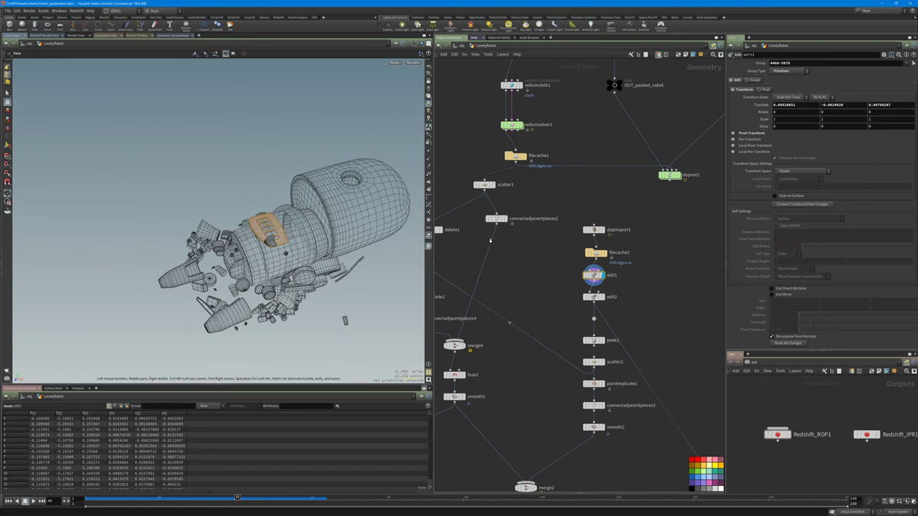
{"action": "left_click_drag", "start_coordinate": [295, 248], "coordinate": [322, 241]}
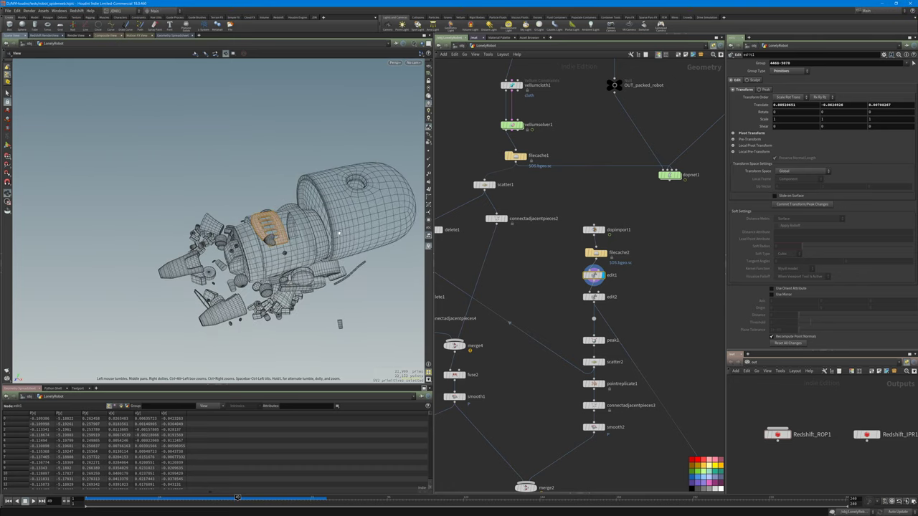
{"action": "left_click", "coordinate": [595, 297]}
{"action": "left_click_drag", "start_coordinate": [241, 267], "coordinate": [366, 250]}
{"action": "middle_click_drag", "start_coordinate": [573, 311], "coordinate": [575, 266]}
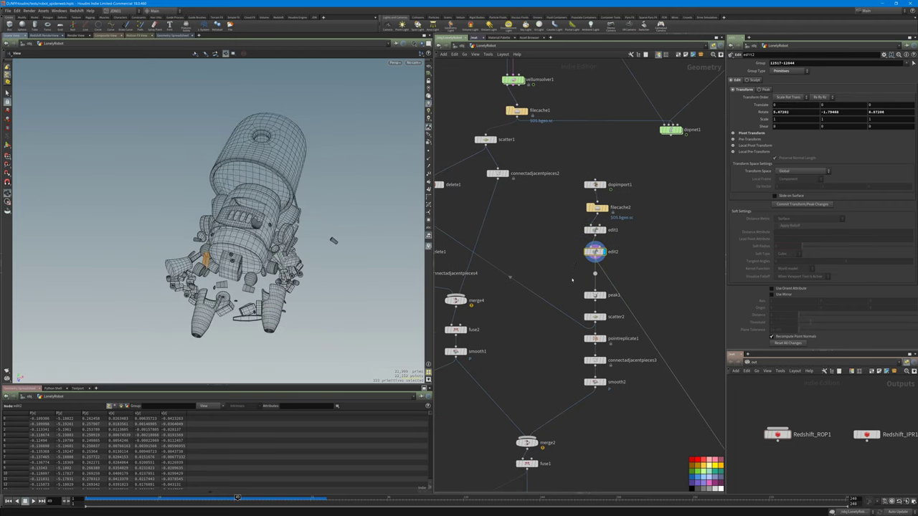
Review peak1's settings, bypass that node, and display the scatter2 points
{"action": "left_click", "coordinate": [593, 297]}
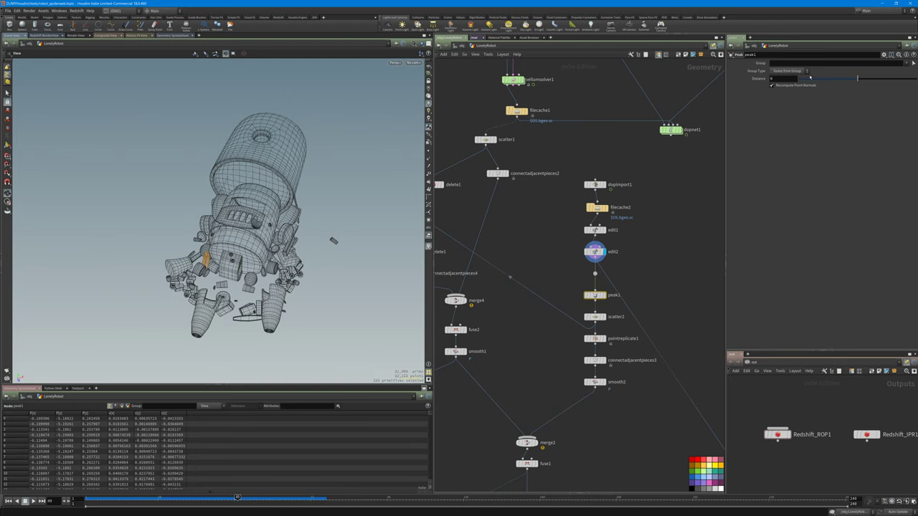
{"action": "key", "text": "Delete"}
{"action": "left_click", "coordinate": [603, 316]}
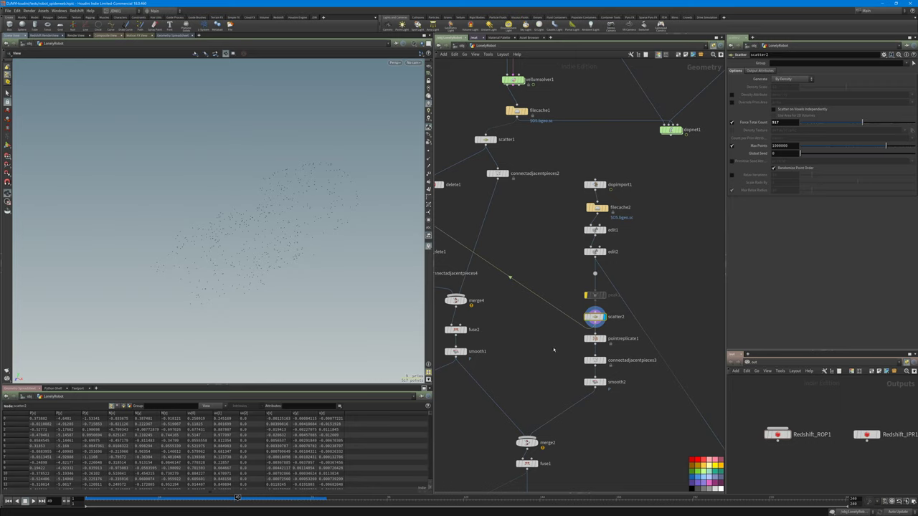
Display pointreplicate1 and examine the replicated point cloud around the robot's shape
{"action": "left_click", "coordinate": [607, 340]}
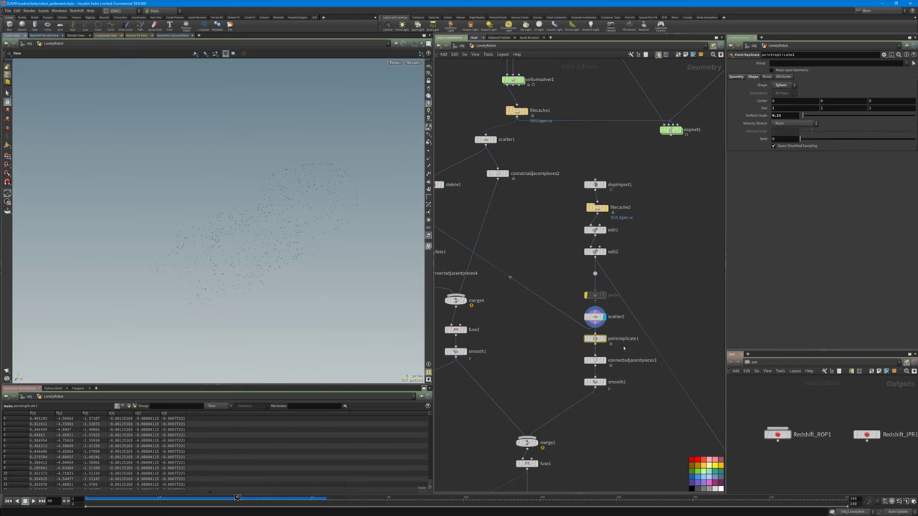
{"action": "key", "text": "r"}
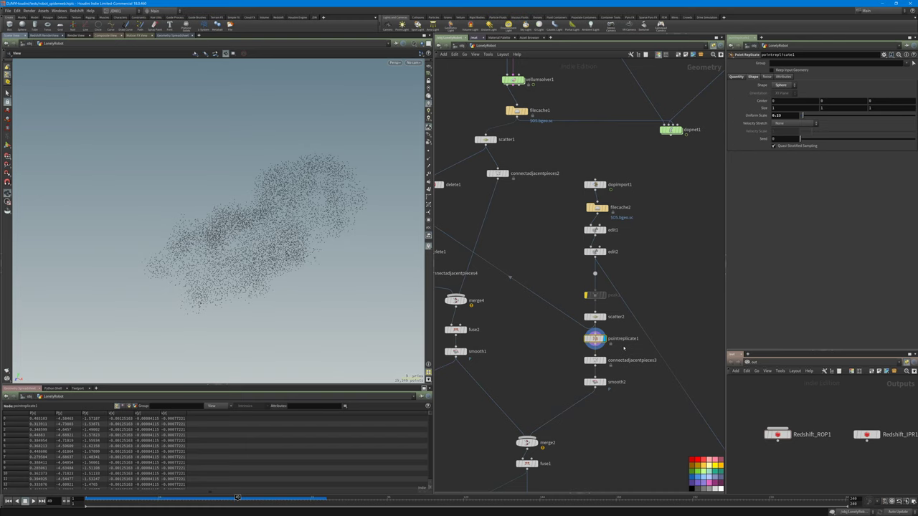
{"action": "left_click_drag", "start_coordinate": [287, 237], "coordinate": [273, 176]}
Review the scatter2 settings, and check pointreplicate1's shape settings and its Points per Point quantity
{"action": "left_click", "coordinate": [607, 317]}
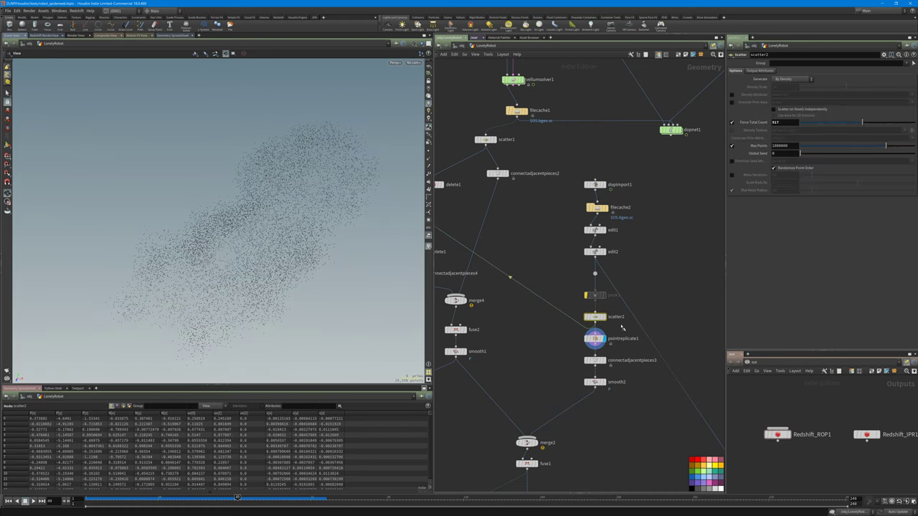
{"action": "left_click", "coordinate": [591, 341]}
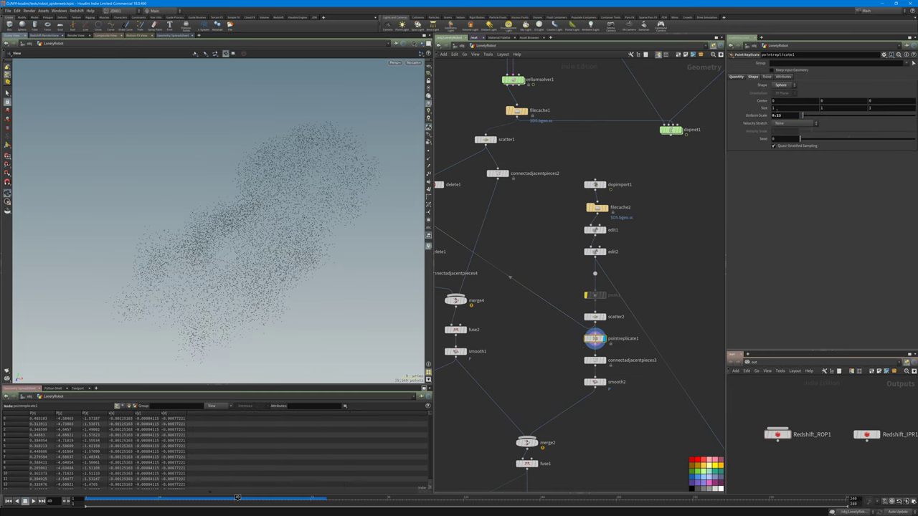
{"action": "key", "text": "BackSpace"}
{"action": "left_click", "coordinate": [737, 77]}
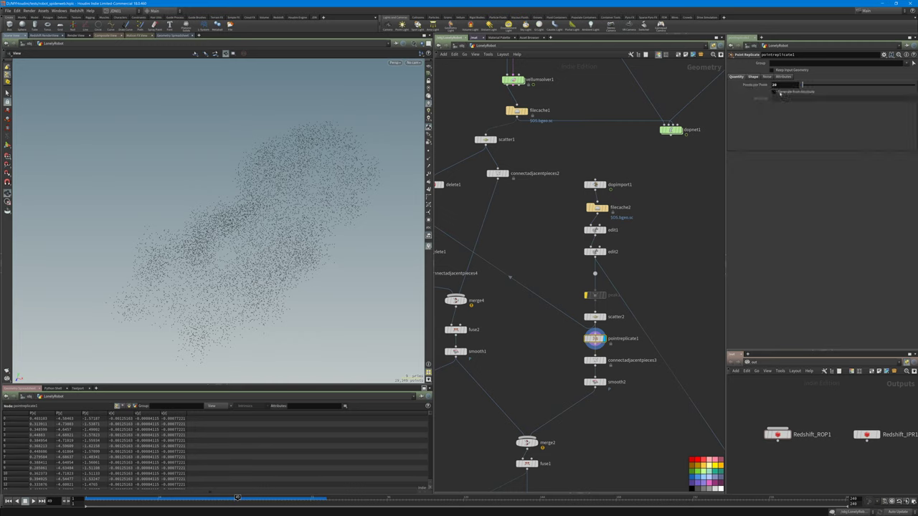
{"action": "left_click_drag", "start_coordinate": [782, 85], "coordinate": [748, 85]}
Check the node information of scatter2 and pointreplicate1 to compare their point counts
{"action": "middle_click_drag", "start_coordinate": [570, 343], "coordinate": [578, 298]}
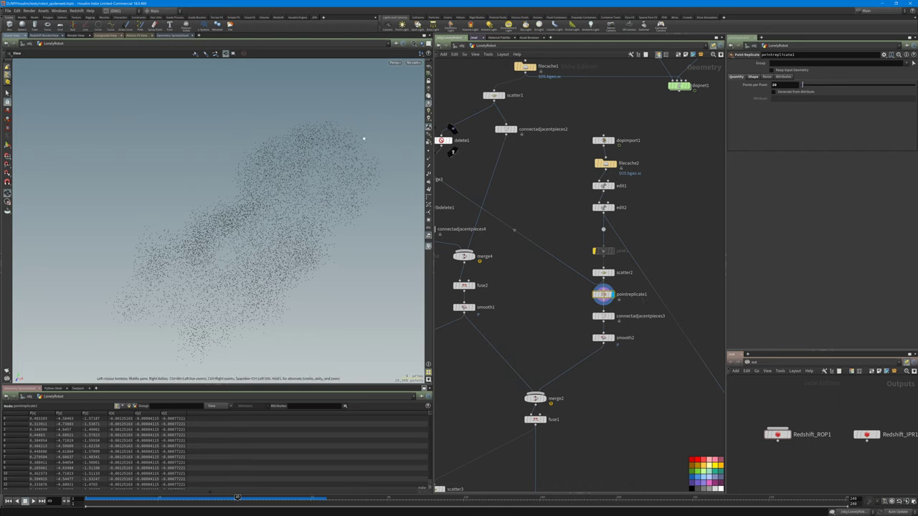
{"action": "left_click", "coordinate": [601, 274]}
{"action": "middle_click", "coordinate": [601, 273]}
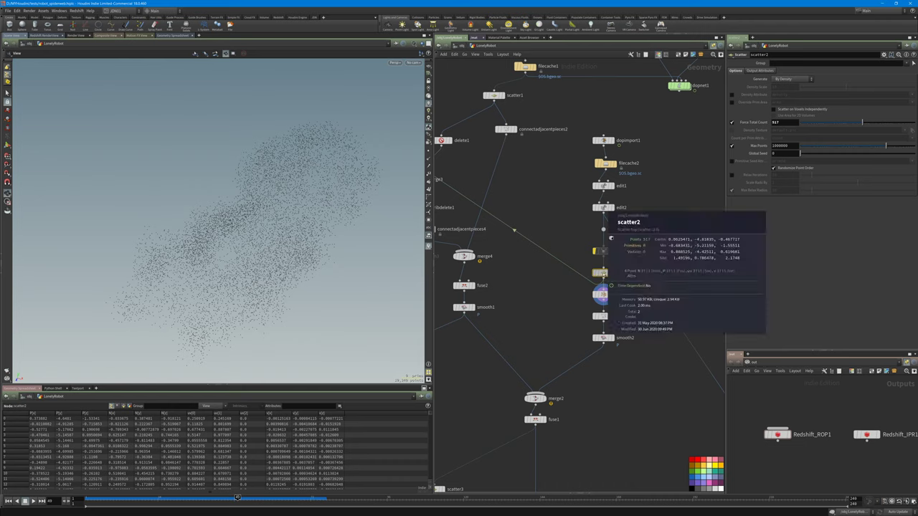
{"action": "middle_click", "coordinate": [603, 295]}
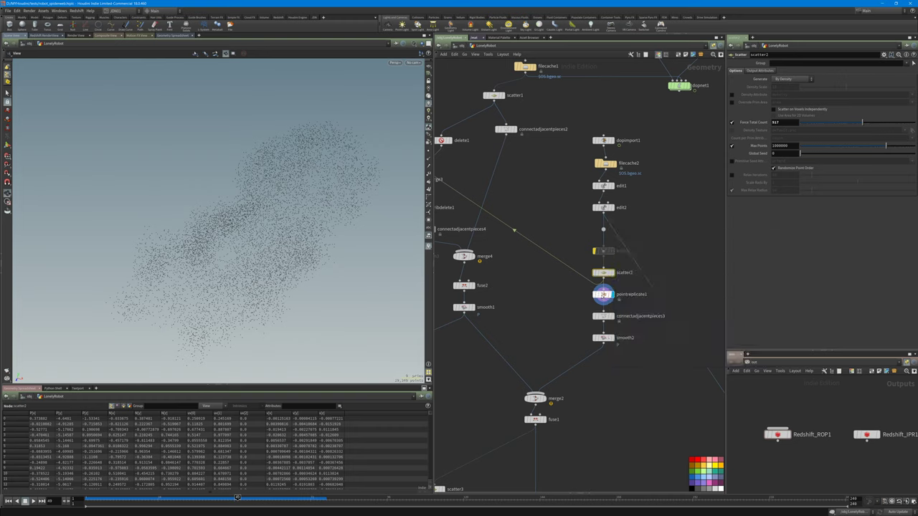
Display connectadjacentpieces3, review its connection settings, and examine the web lines linking the points
{"action": "middle_click_drag", "start_coordinate": [557, 307], "coordinate": [555, 285]}
{"action": "left_click", "coordinate": [603, 296]}
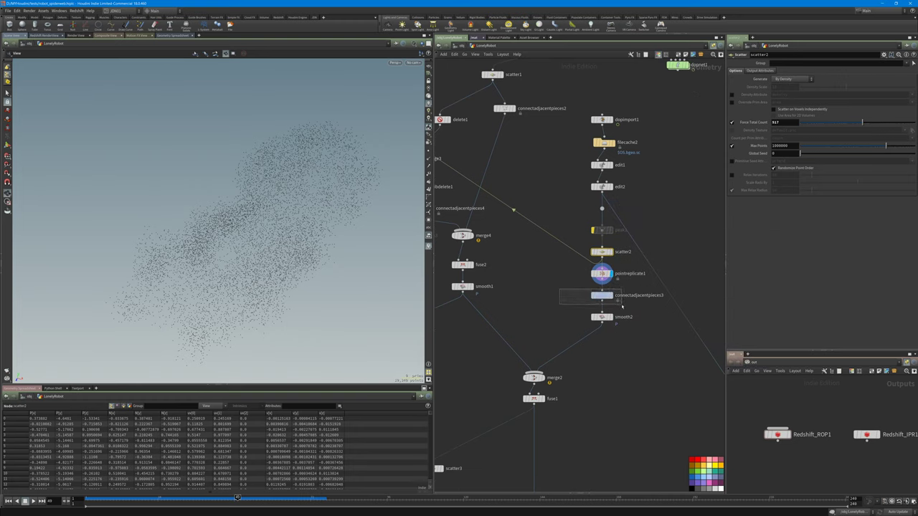
{"action": "left_click_drag", "start_coordinate": [625, 307], "coordinate": [563, 287]}
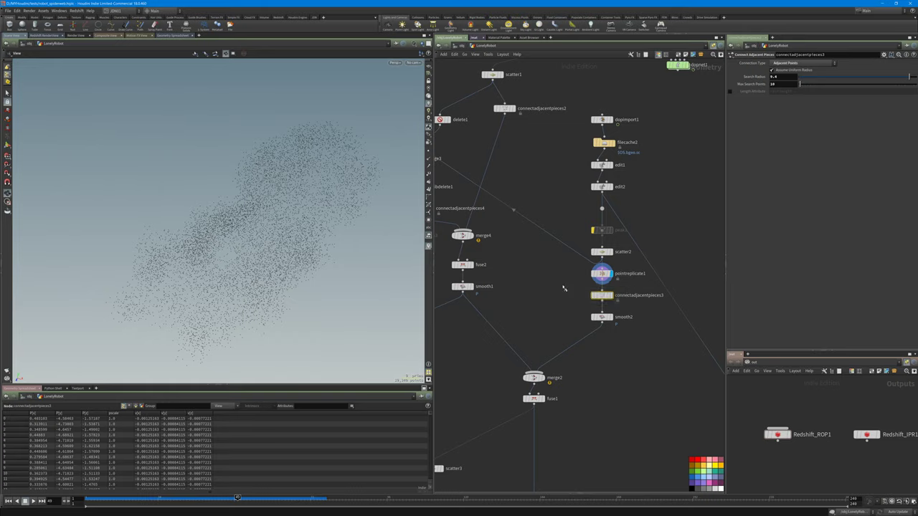
{"action": "key", "text": "r"}
{"action": "left_click_drag", "start_coordinate": [276, 244], "coordinate": [326, 259]}
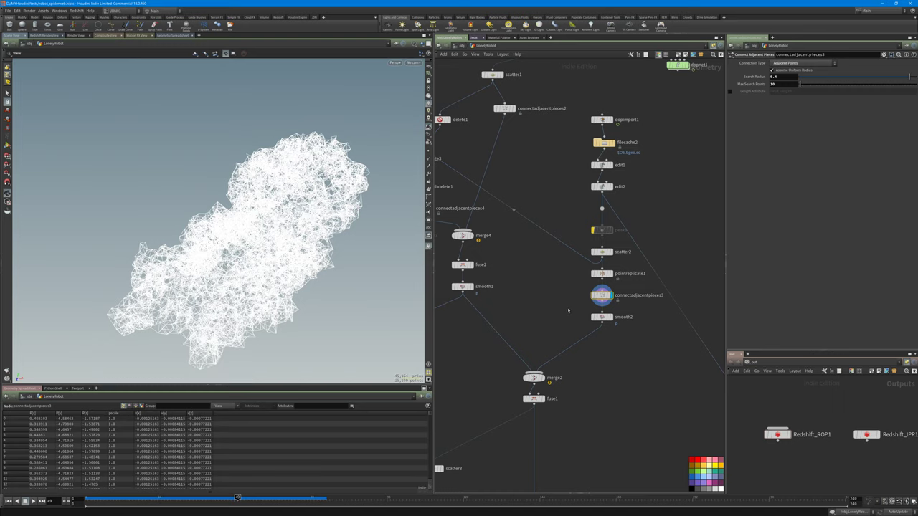
Check the Connection Type options of connectadjacentpieces3, and display smooth2 to examine the smoothed web lines
{"action": "left_click", "coordinate": [785, 64]}
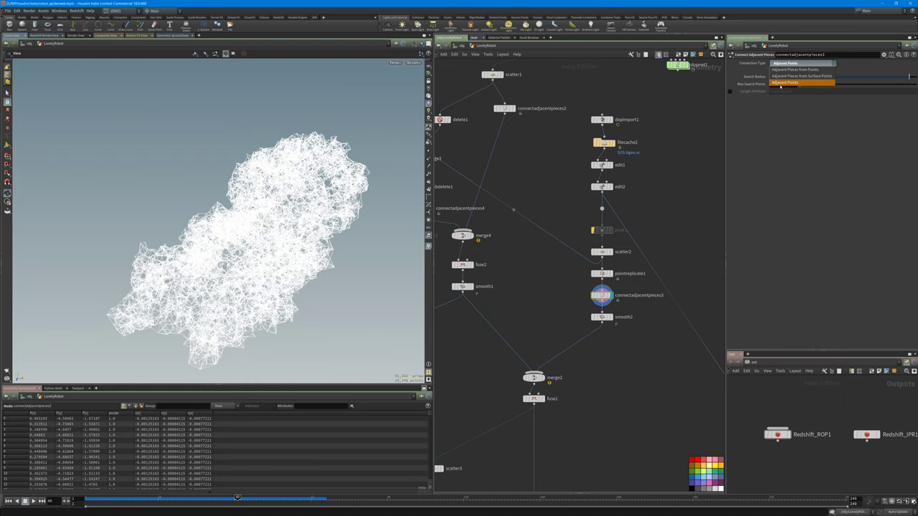
{"action": "left_click", "coordinate": [788, 132]}
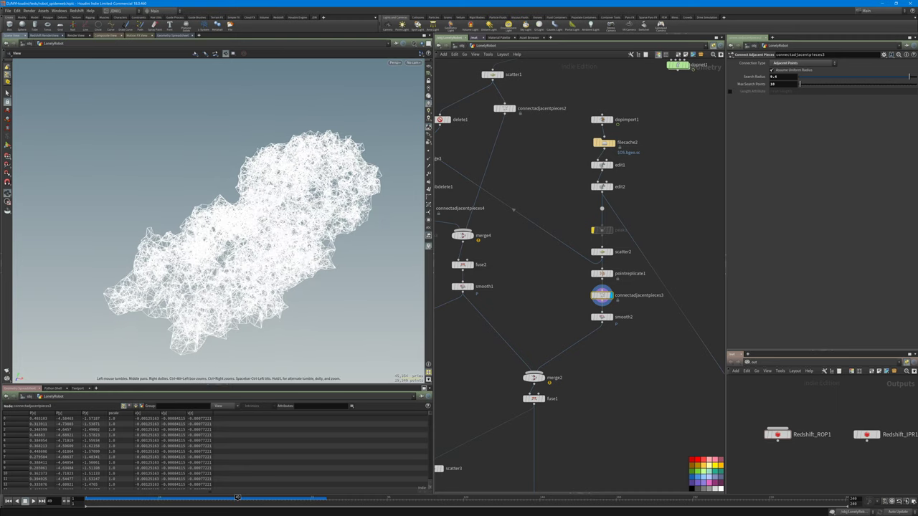
{"action": "left_click_drag", "start_coordinate": [558, 302], "coordinate": [624, 327]}
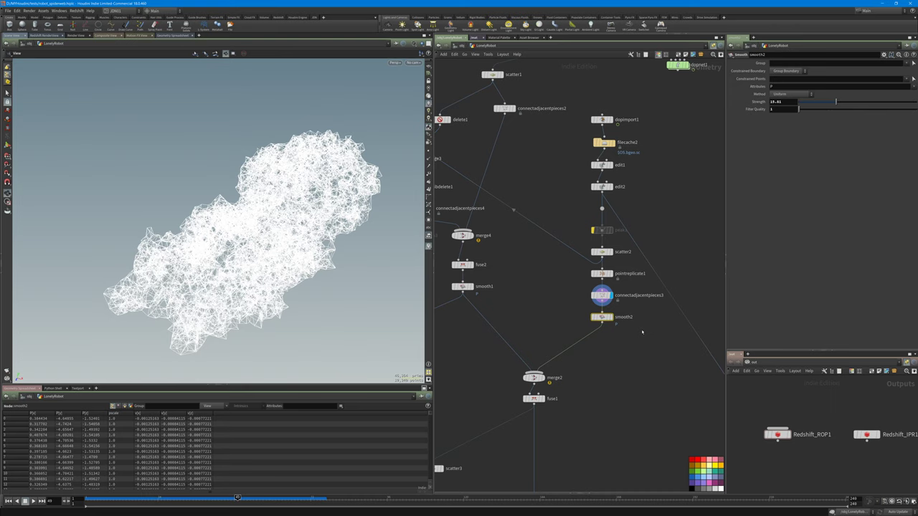
{"action": "left_click", "coordinate": [611, 318]}
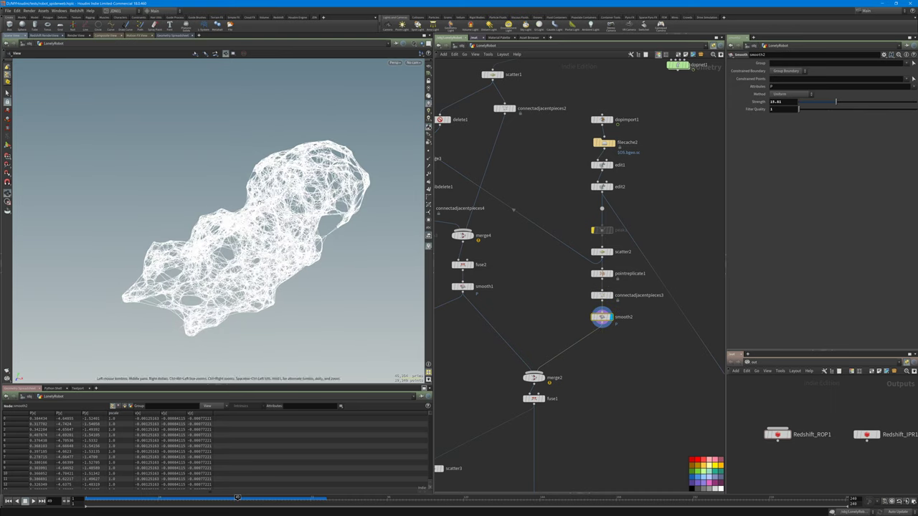
{"action": "left_click_drag", "start_coordinate": [244, 237], "coordinate": [291, 241]}
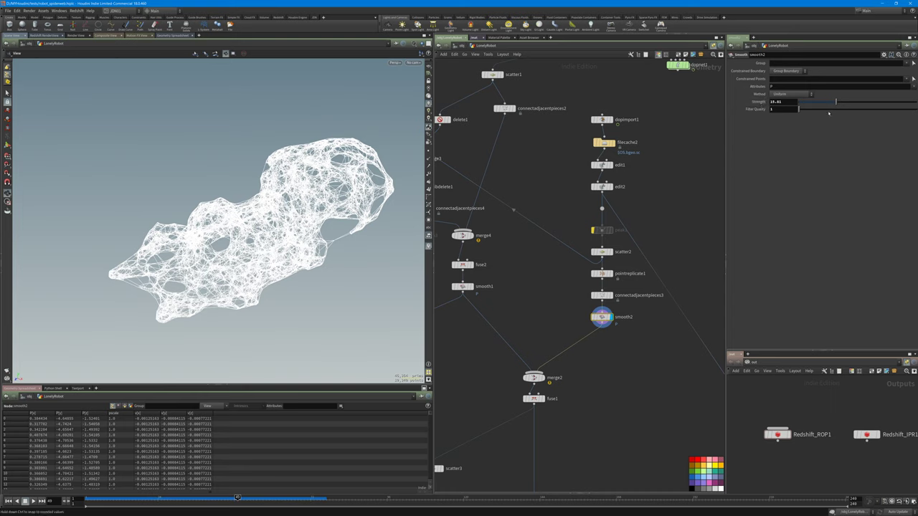
Try a higher Filter Quality on smooth2, compare it with connectadjacentpieces3, and set the Filter Quality back to 1
{"action": "left_click", "coordinate": [829, 112]}
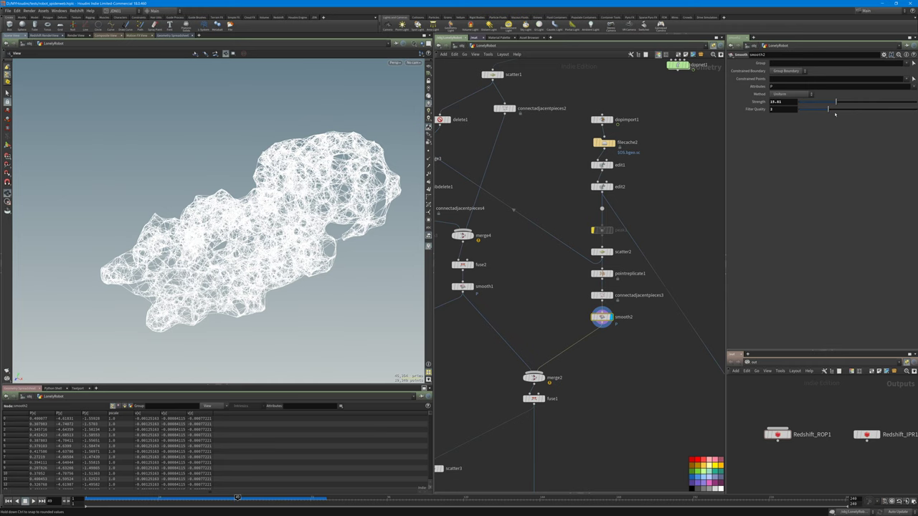
{"action": "left_click", "coordinate": [610, 295]}
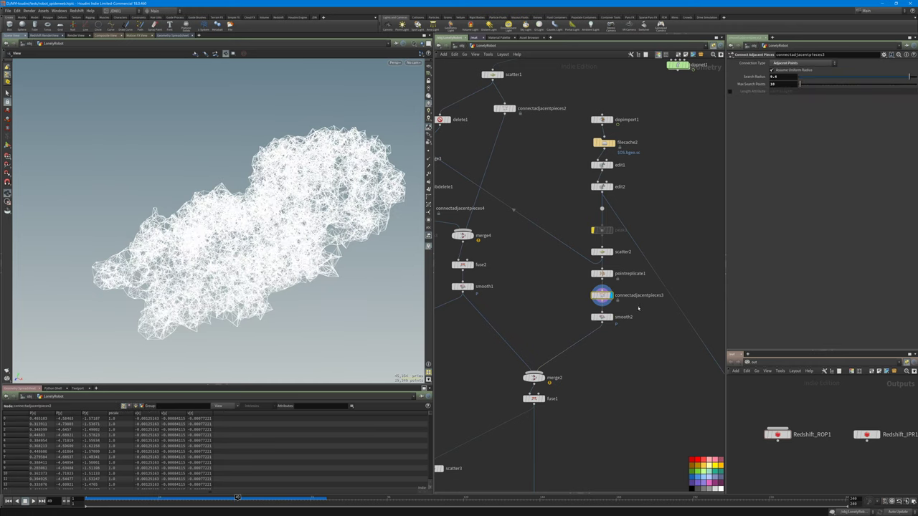
{"action": "left_click", "coordinate": [601, 317]}
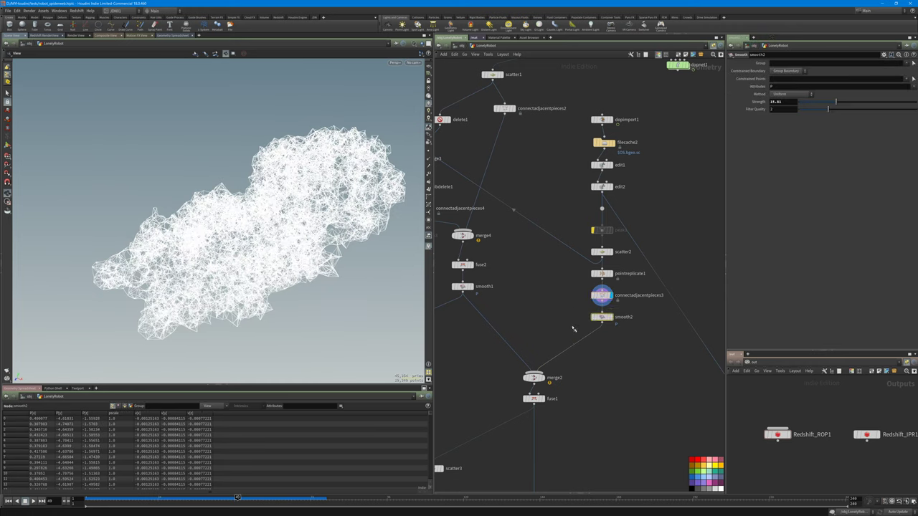
{"action": "left_click", "coordinate": [609, 317]}
{"action": "left_click_drag", "start_coordinate": [829, 109], "coordinate": [802, 112]}
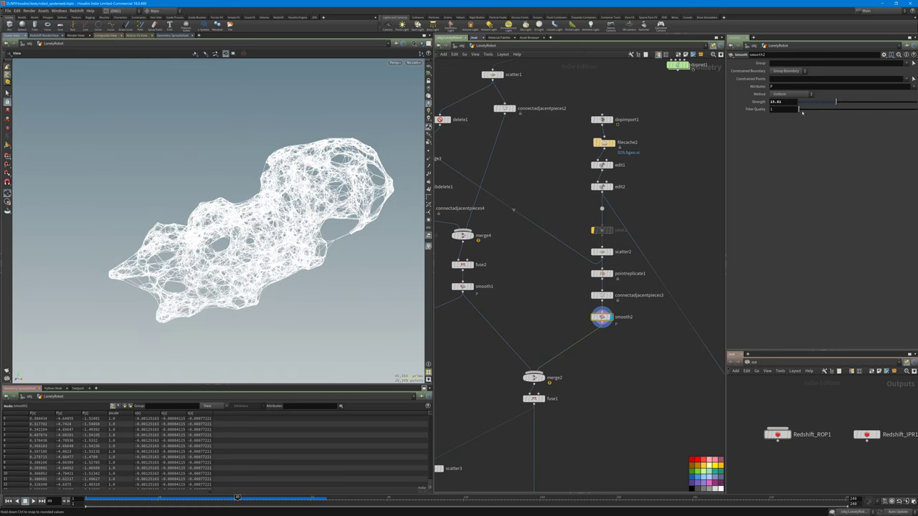
Examine the holes and strands of the smoothed web up close, and test smooth2's Strength setting
{"action": "left_click_drag", "start_coordinate": [308, 215], "coordinate": [322, 248]}
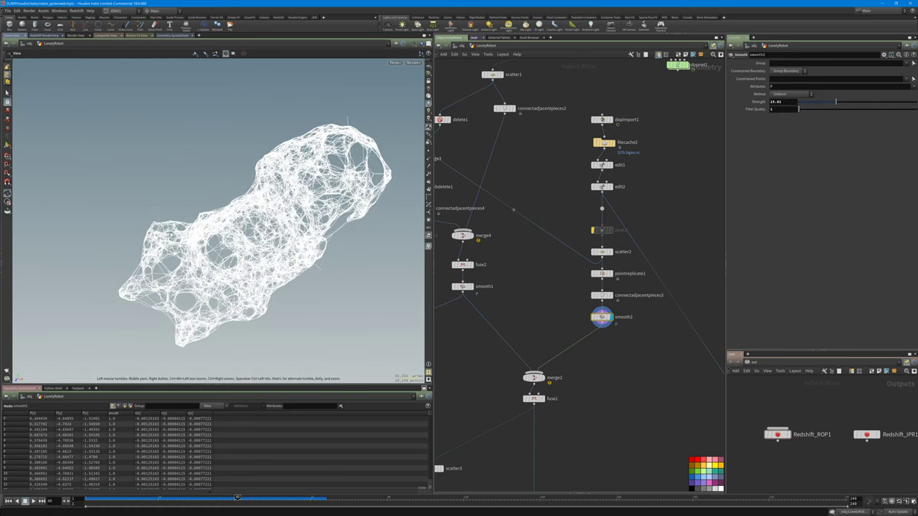
{"action": "mouse_move", "coordinate": [338, 147]}
{"action": "left_mouse_down"}
{"action": "mouse_move", "coordinate": [269, 161]}
{"action": "mouse_move", "coordinate": [330, 157]}
{"action": "left_mouse_up"}
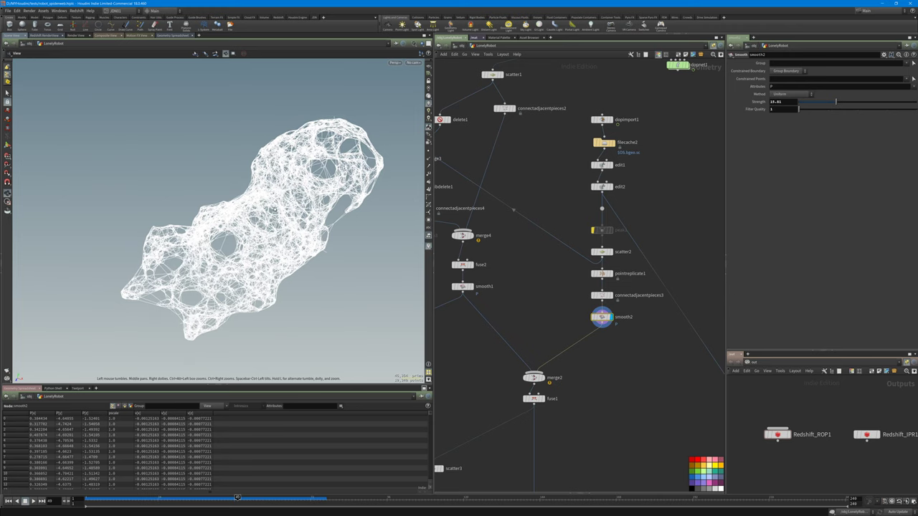
{"action": "right_click_drag", "start_coordinate": [330, 158], "coordinate": [351, 172]}
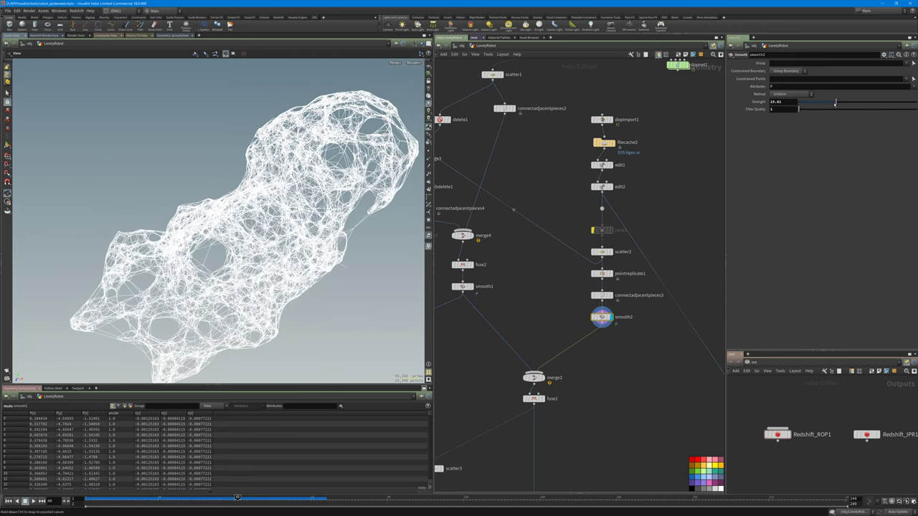
{"action": "mouse_move", "coordinate": [835, 103]}
{"action": "left_mouse_down"}
{"action": "mouse_move", "coordinate": [888, 103]}
{"action": "mouse_move", "coordinate": [836, 103]}
{"action": "left_mouse_up"}
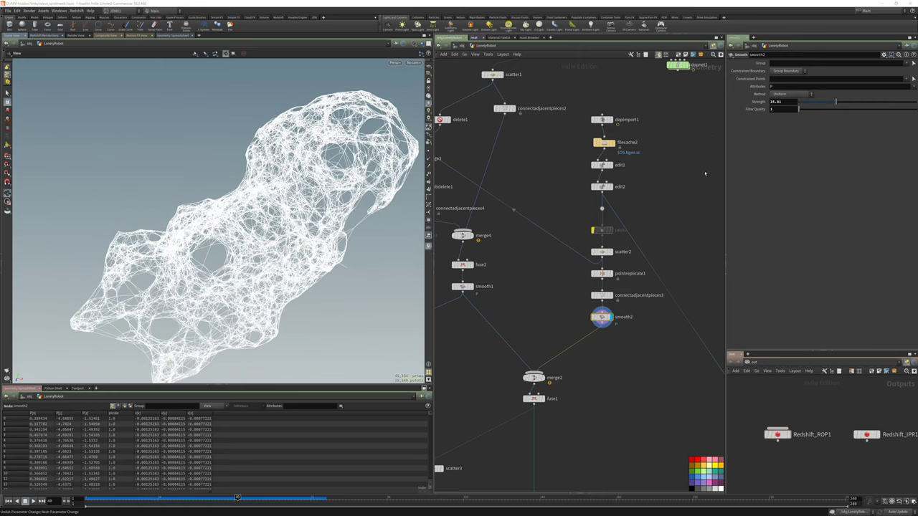
Display filecache1 further up the network and examine the cached Vellum cloth mesh
{"action": "middle_click_drag", "start_coordinate": [545, 326], "coordinate": [568, 252]}
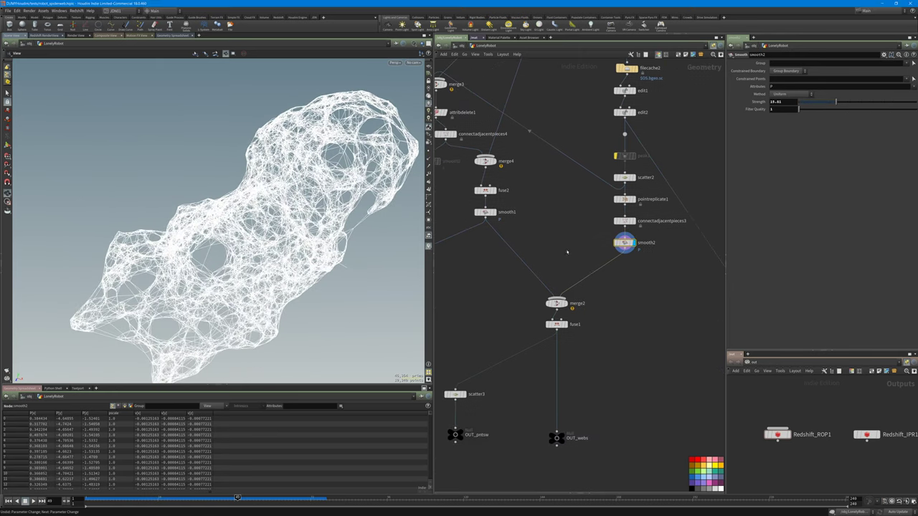
{"action": "middle_click_drag", "start_coordinate": [547, 221], "coordinate": [590, 287]}
{"action": "scroll", "coordinate": [557, 215], "scroll_direction": "down", "scroll_amount": 2}
{"action": "middle_click_drag", "start_coordinate": [607, 212], "coordinate": [601, 255]}
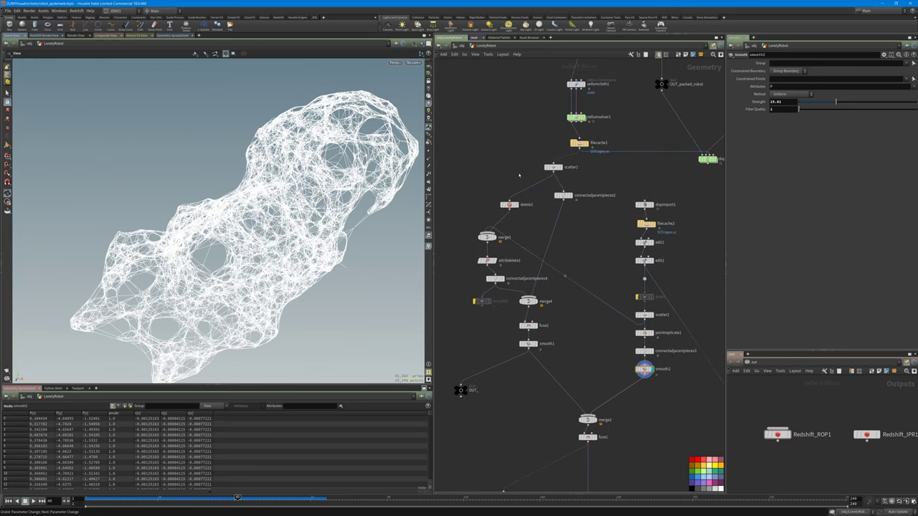
{"action": "left_click_drag", "start_coordinate": [580, 144], "coordinate": [576, 144]}
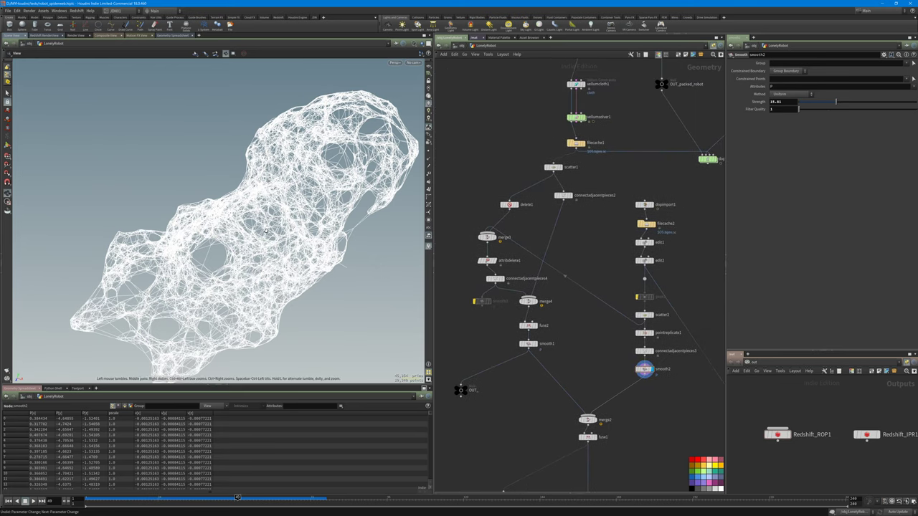
{"action": "scroll", "coordinate": [284, 226], "scroll_direction": "down", "scroll_amount": 2}
{"action": "middle_click_drag", "start_coordinate": [283, 225], "coordinate": [275, 182]}
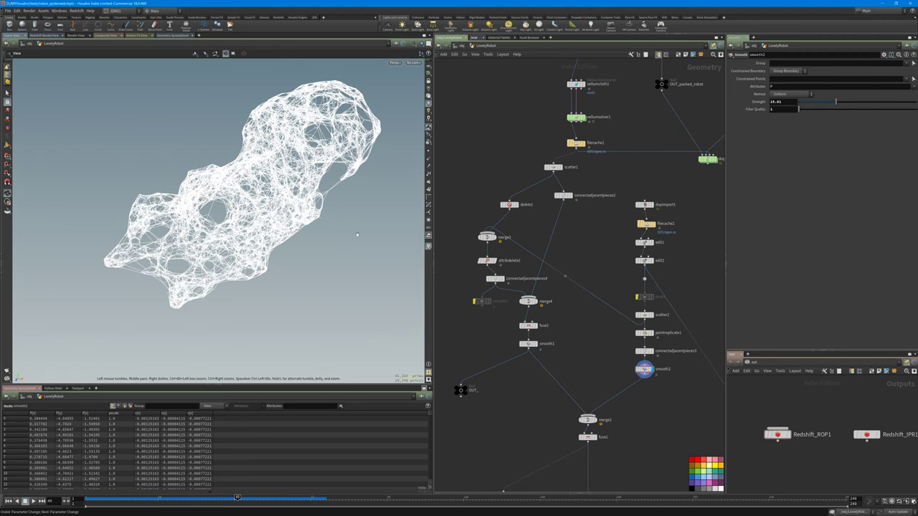
{"action": "left_click", "coordinate": [583, 144]}
{"action": "scroll", "coordinate": [142, 191], "scroll_direction": "down", "scroll_amount": 5}
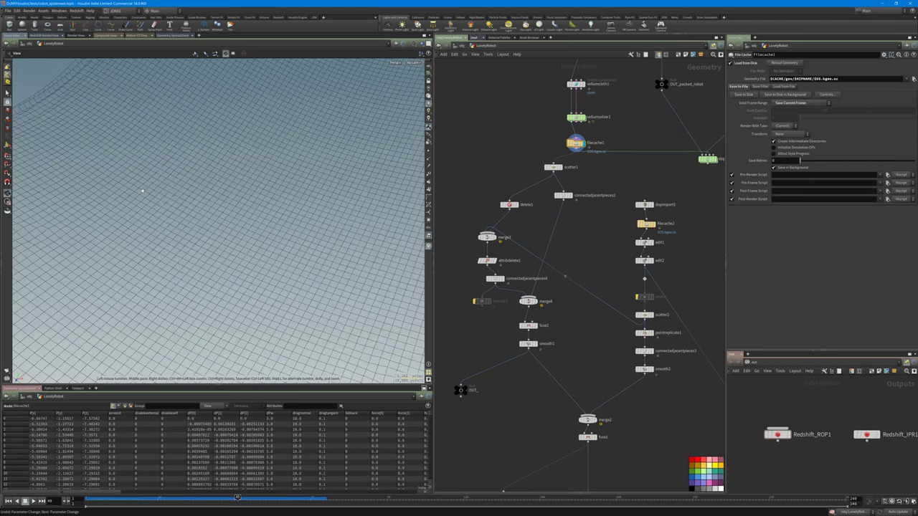
{"action": "scroll", "coordinate": [143, 191], "scroll_direction": "down", "scroll_amount": 3}
{"action": "left_click_drag", "start_coordinate": [143, 190], "coordinate": [299, 188]}
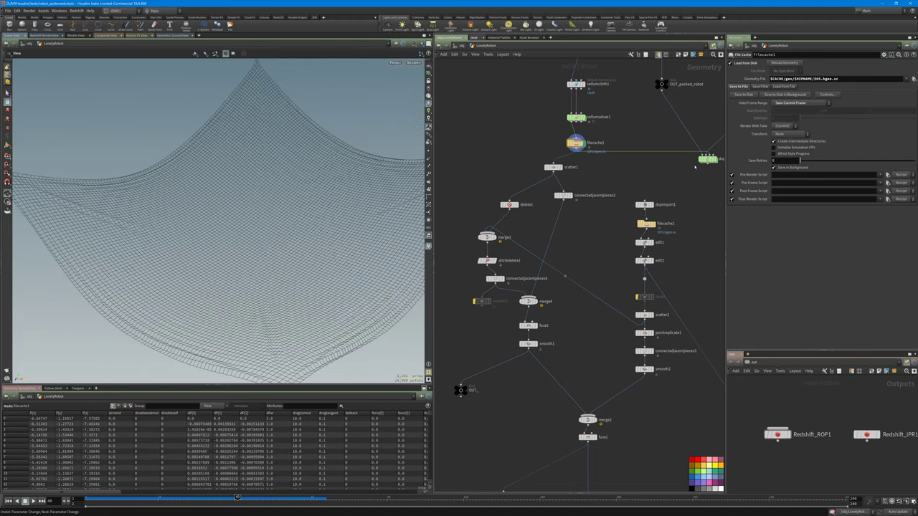
Display scatter1 and examine the points scattered across the cached cloth
{"action": "middle_click_drag", "start_coordinate": [694, 167], "coordinate": [674, 174]}
{"action": "scroll", "coordinate": [511, 175], "scroll_direction": "up", "scroll_amount": 5}
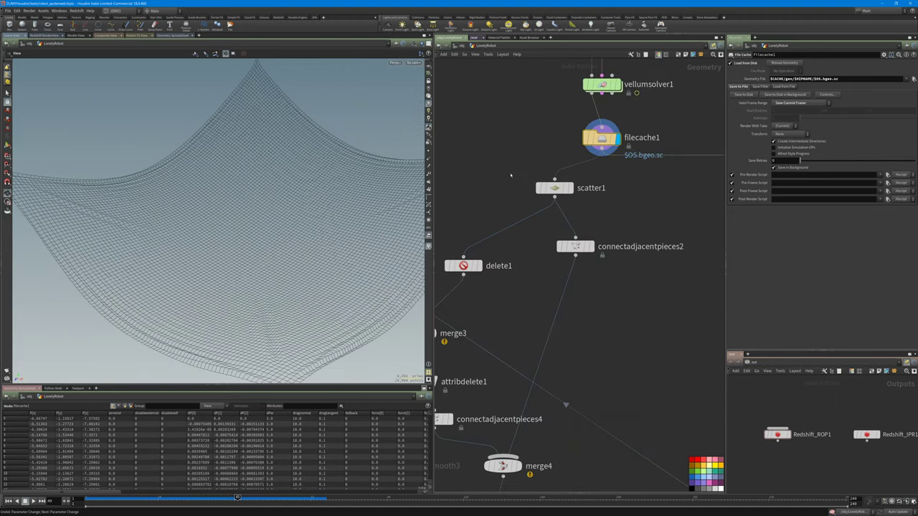
{"action": "middle_click_drag", "start_coordinate": [511, 175], "coordinate": [555, 156]}
{"action": "left_click", "coordinate": [599, 169]}
{"action": "left_click", "coordinate": [614, 169]}
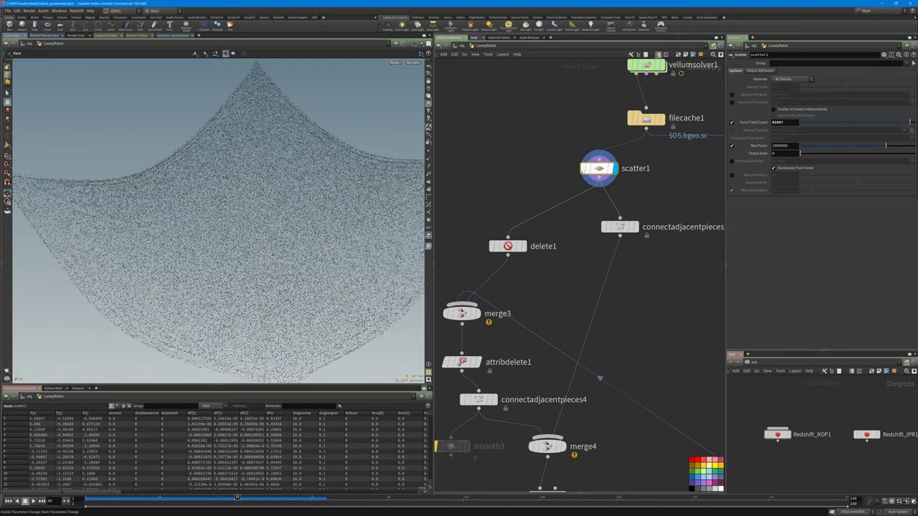
{"action": "middle_click_drag", "start_coordinate": [459, 221], "coordinate": [476, 193]}
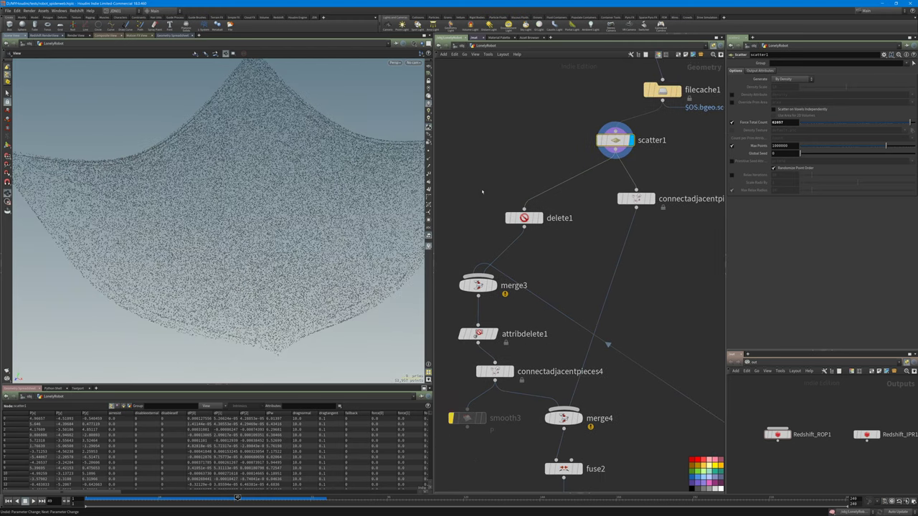
Display delete1 and scatter2 in turn to compare the kept cloth points with the points scattered on the robot
{"action": "left_click_drag", "start_coordinate": [481, 190], "coordinate": [569, 238]}
{"action": "key", "text": "r"}
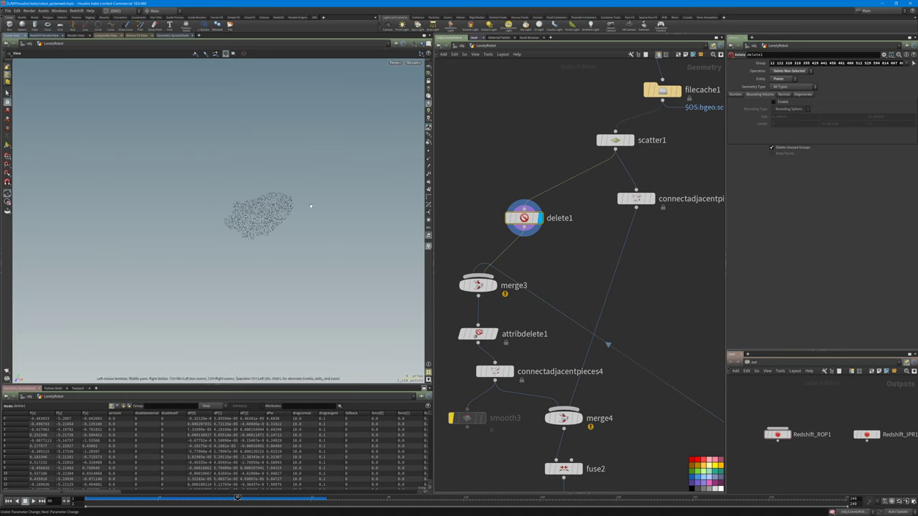
{"action": "scroll", "coordinate": [644, 316], "scroll_direction": "down", "scroll_amount": 5}
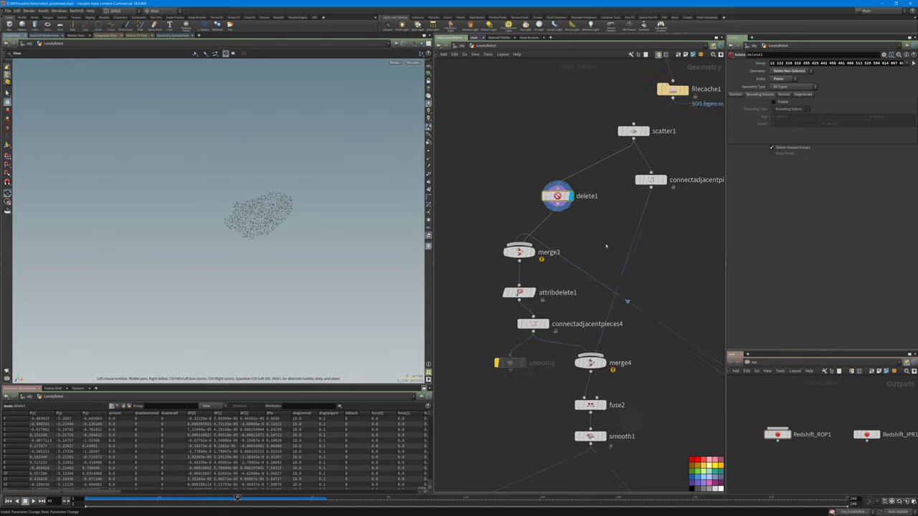
{"action": "left_click", "coordinate": [681, 302]}
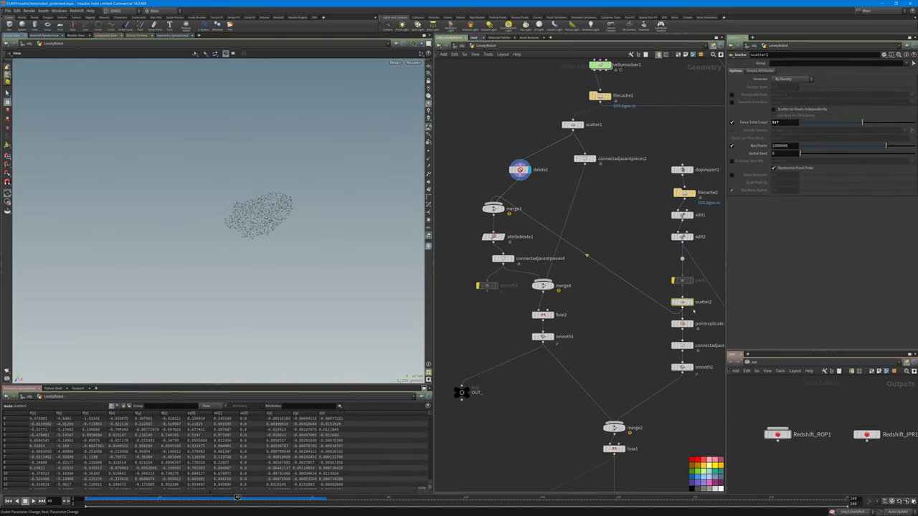
{"action": "left_click", "coordinate": [690, 302]}
Display merge3 and increase the viewport point size to examine the combined cloth and robot points
{"action": "left_click", "coordinate": [494, 209]}
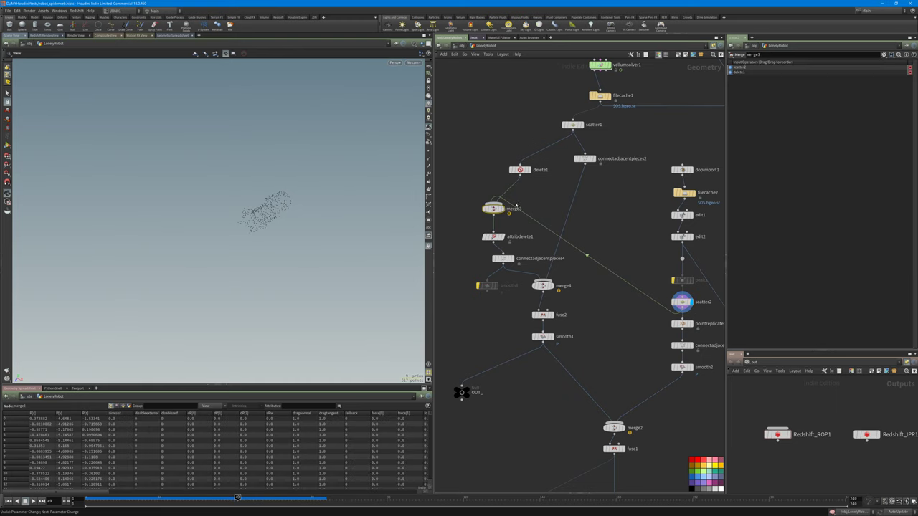
{"action": "left_click", "coordinate": [502, 209]}
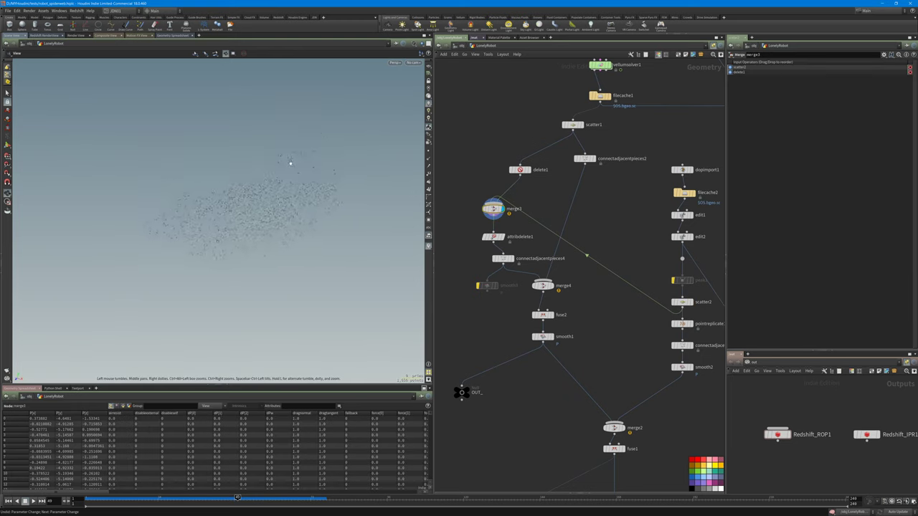
{"action": "key", "text": "d"}
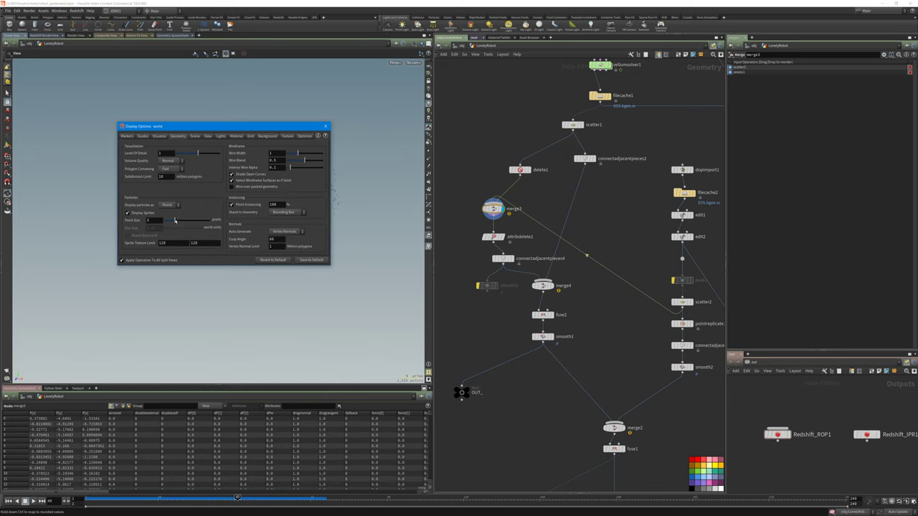
{"action": "left_click_drag", "start_coordinate": [175, 220], "coordinate": [185, 220]}
{"action": "left_click", "coordinate": [325, 126]}
{"action": "left_click_drag", "start_coordinate": [304, 209], "coordinate": [294, 244]}
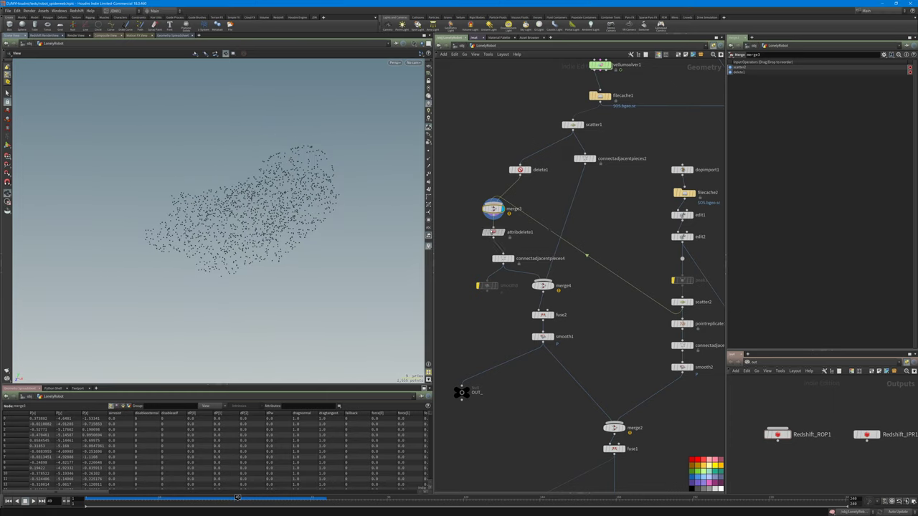
Move attribdelete1 slightly closer to merge3, and display it to review its attribute deletion settings
{"action": "left_click_drag", "start_coordinate": [492, 232], "coordinate": [492, 230]}
{"action": "left_click", "coordinate": [496, 230]}
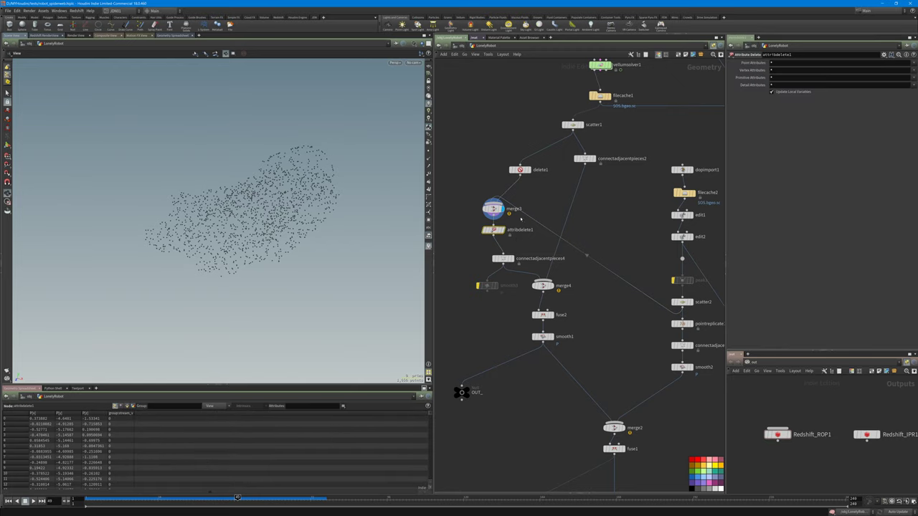
{"action": "middle_click", "coordinate": [492, 209]}
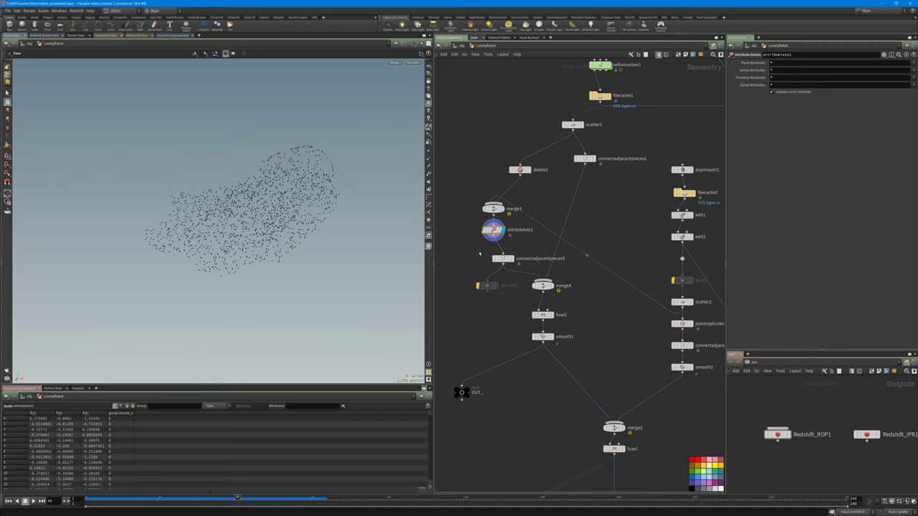
Display connectadjacentpieces4 and merge4 to examine the connecting webs, and review connectadjacentpieces2's connection settings
{"action": "left_click", "coordinate": [505, 258]}
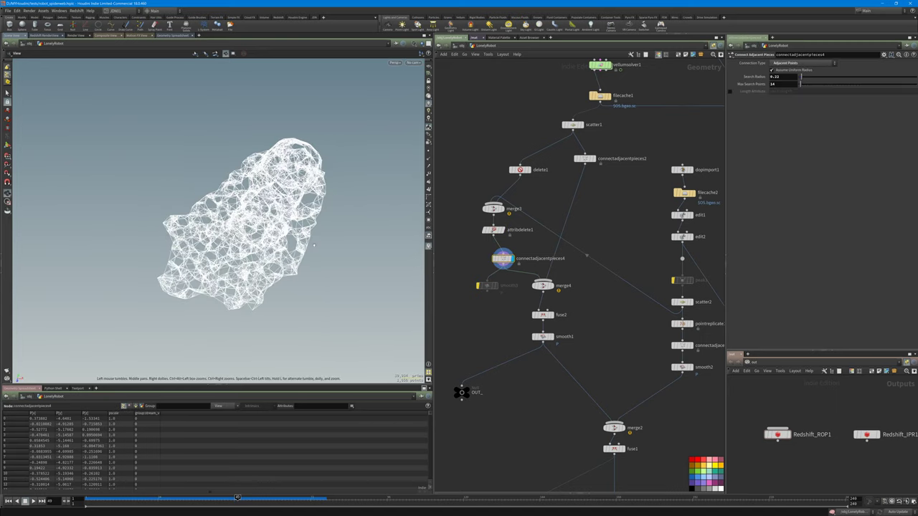
{"action": "left_click_drag", "start_coordinate": [314, 245], "coordinate": [310, 208]}
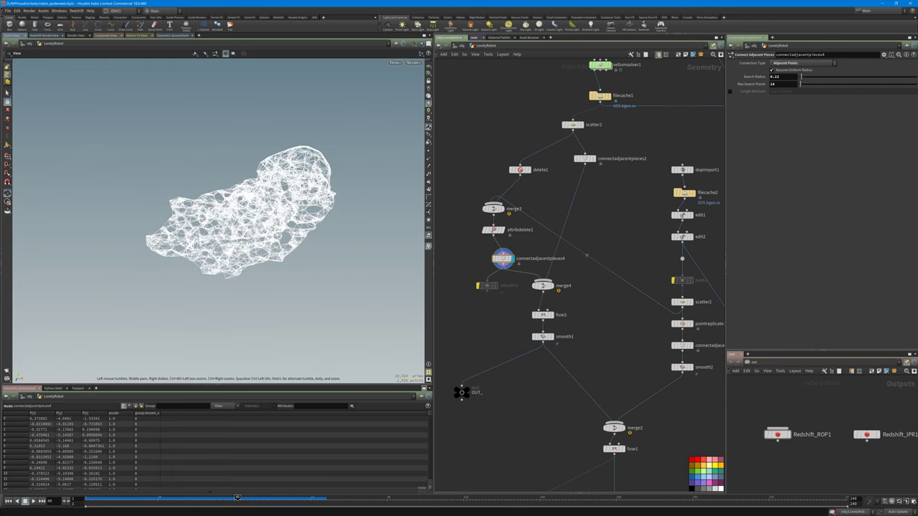
{"action": "left_click", "coordinate": [543, 286]}
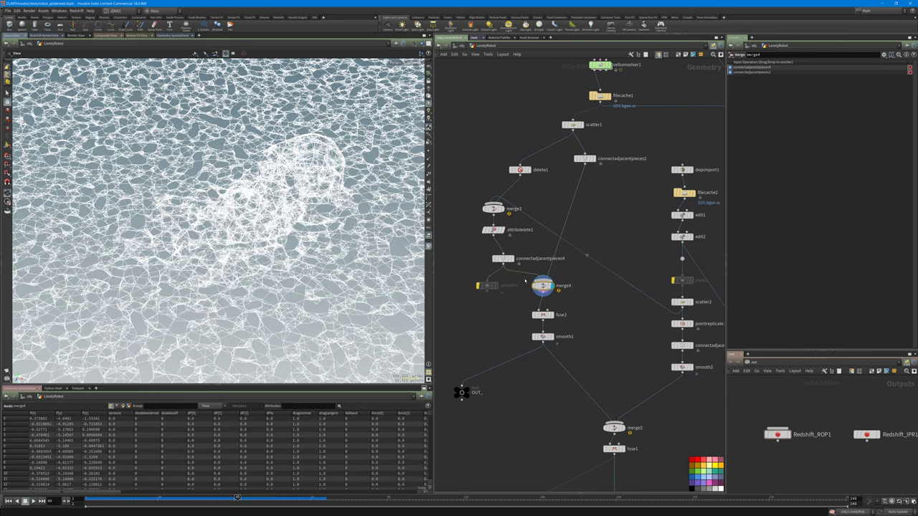
{"action": "left_click", "coordinate": [585, 158]}
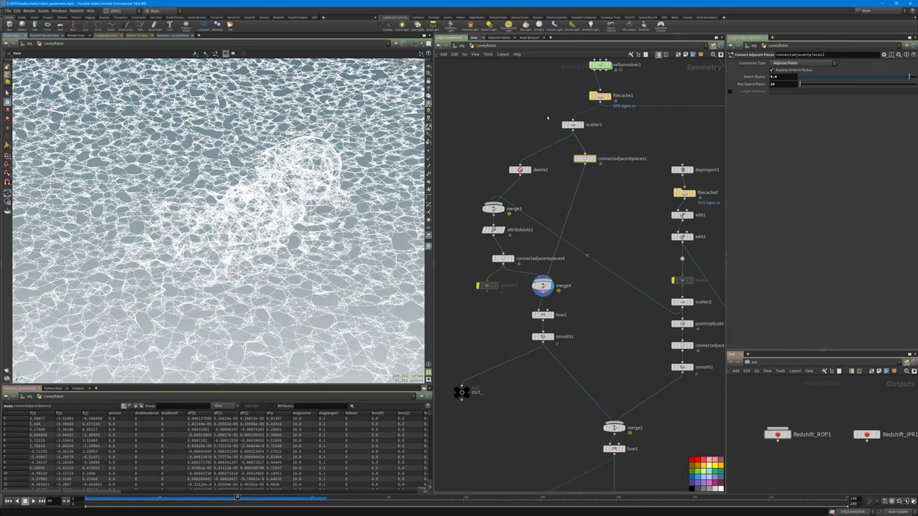
Display connectadjacentpieces2, connectadjacentpieces4 and merge4 in turn to compare the cloth webs, the robot-area webs and their combination
{"action": "left_click", "coordinate": [573, 125]}
{"action": "left_click", "coordinate": [586, 159]}
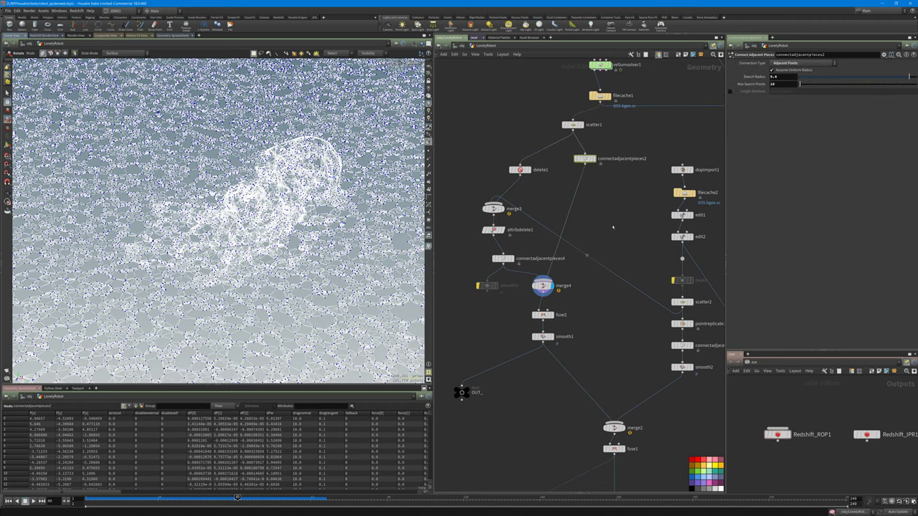
{"action": "key", "text": "r"}
{"action": "middle_click_drag", "start_coordinate": [613, 227], "coordinate": [615, 199]}
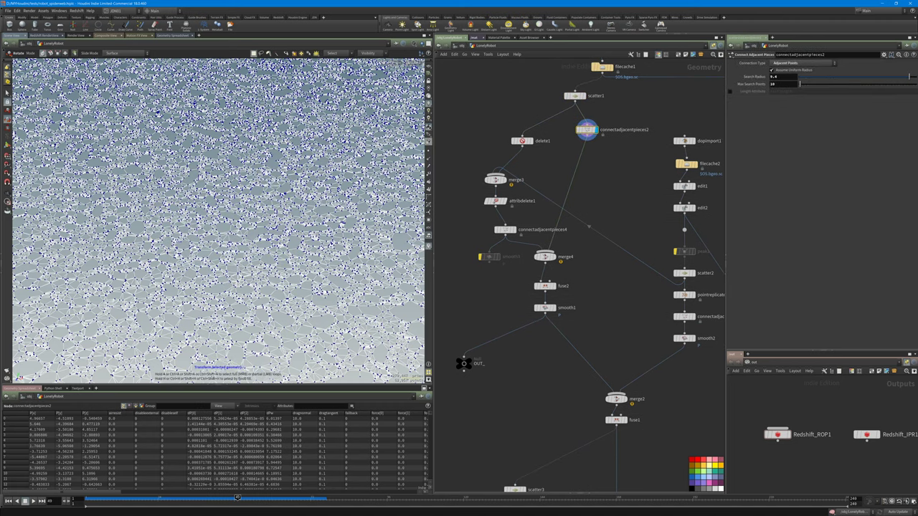
{"action": "left_click", "coordinate": [510, 230]}
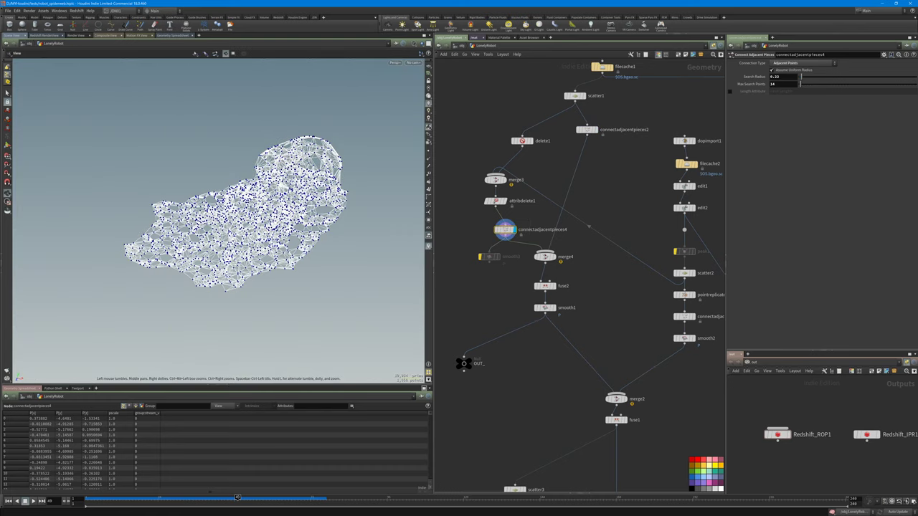
{"action": "left_click_drag", "start_coordinate": [337, 228], "coordinate": [305, 247], "text": "alt"}
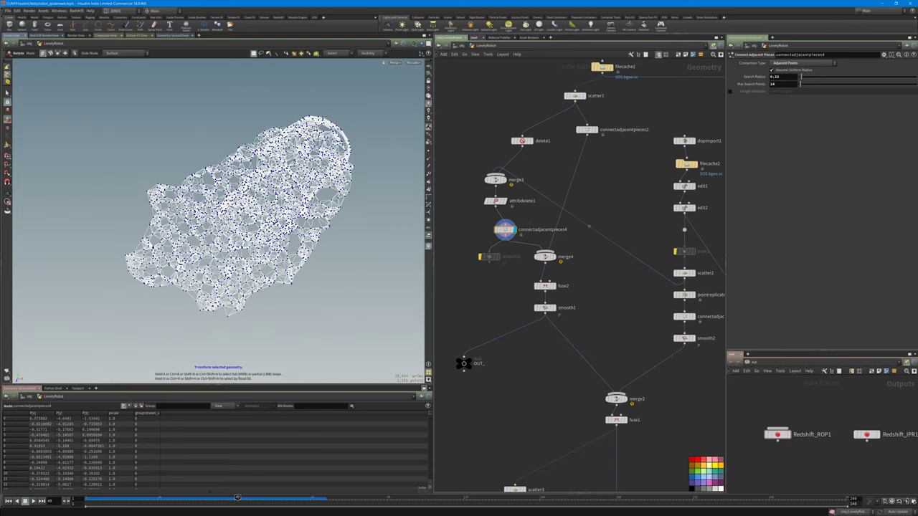
{"action": "left_click", "coordinate": [552, 256]}
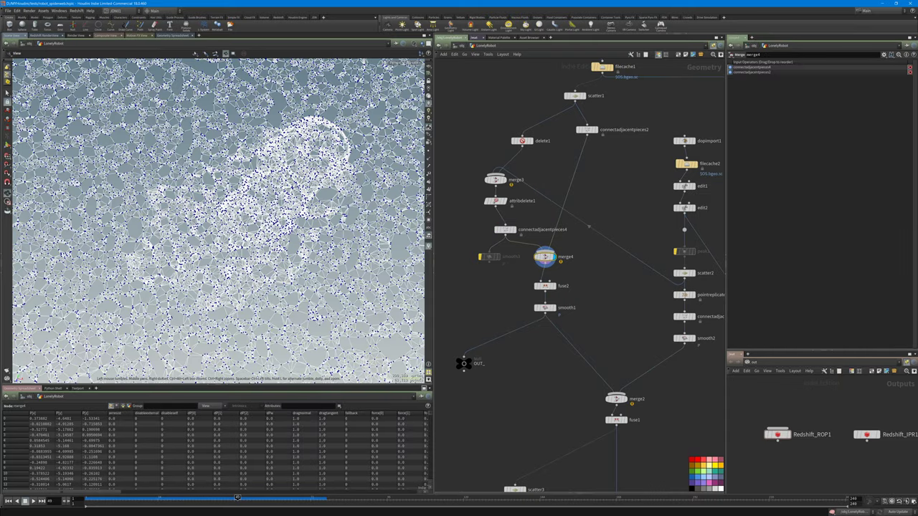
{"action": "left_click_drag", "start_coordinate": [336, 248], "coordinate": [327, 214], "text": "alt"}
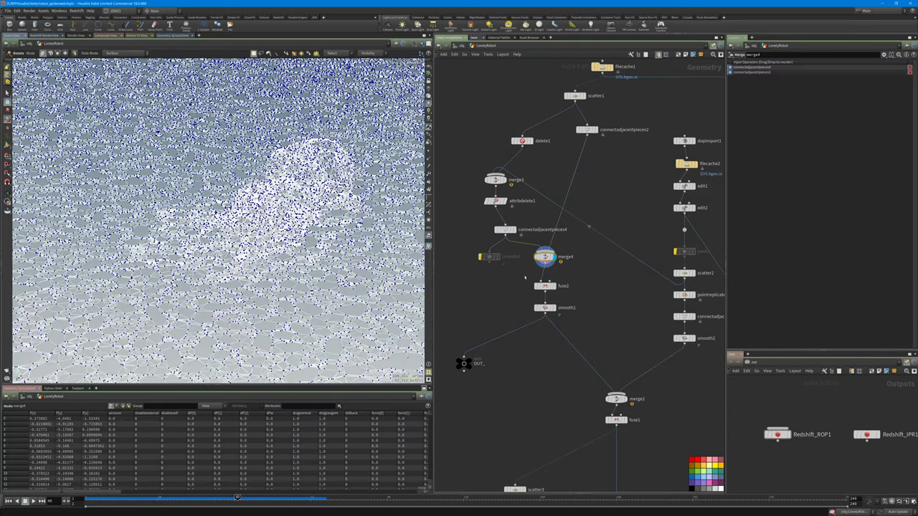
Display fuse2 and review its point snapping settings on the merged webs
{"action": "left_click", "coordinate": [545, 287]}
{"action": "left_click", "coordinate": [552, 287]}
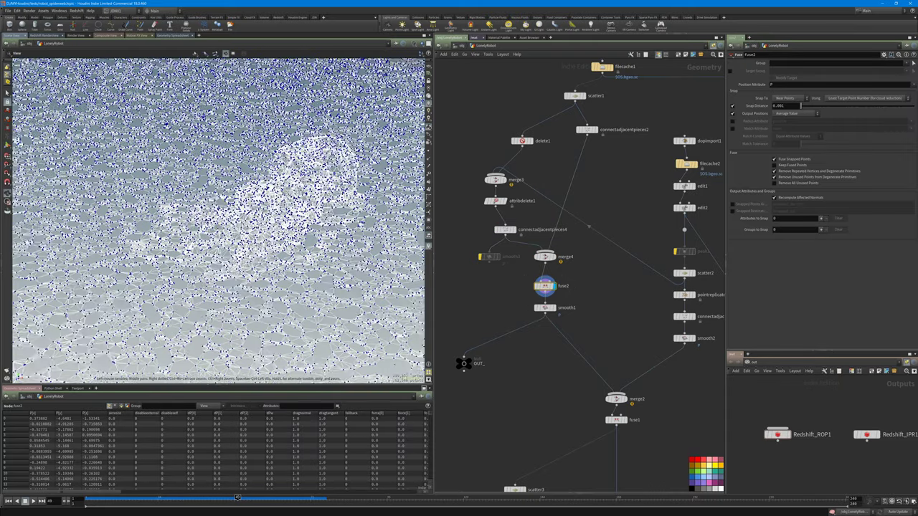
{"action": "right_click_drag", "start_coordinate": [267, 236], "coordinate": [299, 227], "text": "alt"}
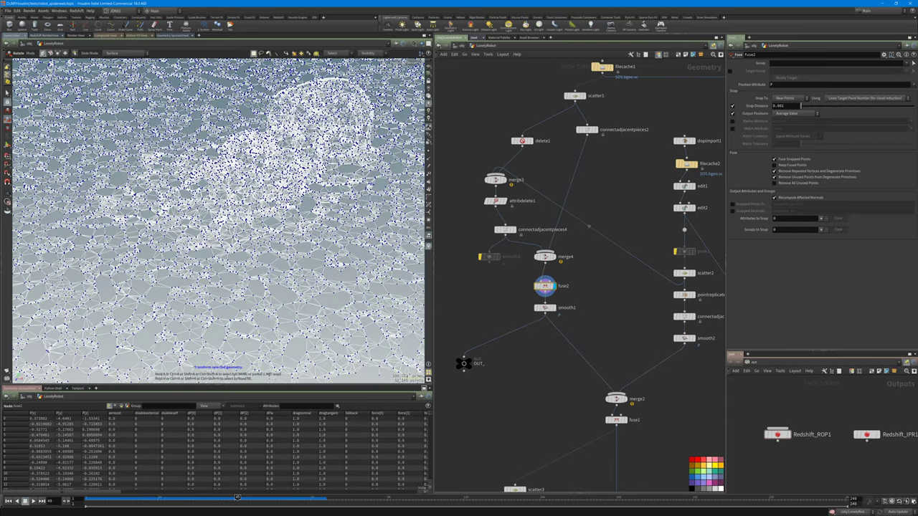
Display smooth1 to examine the smoothed webs, and hide the point markers in the viewport
{"action": "left_click", "coordinate": [544, 308]}
{"action": "left_click", "coordinate": [553, 308]}
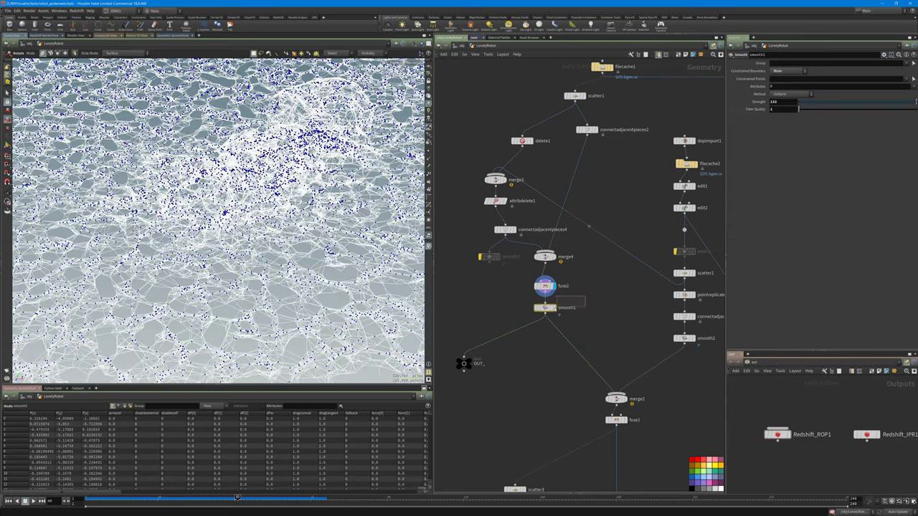
{"action": "left_click_drag", "start_coordinate": [554, 308], "coordinate": [532, 314]}
{"action": "key", "text": "r"}
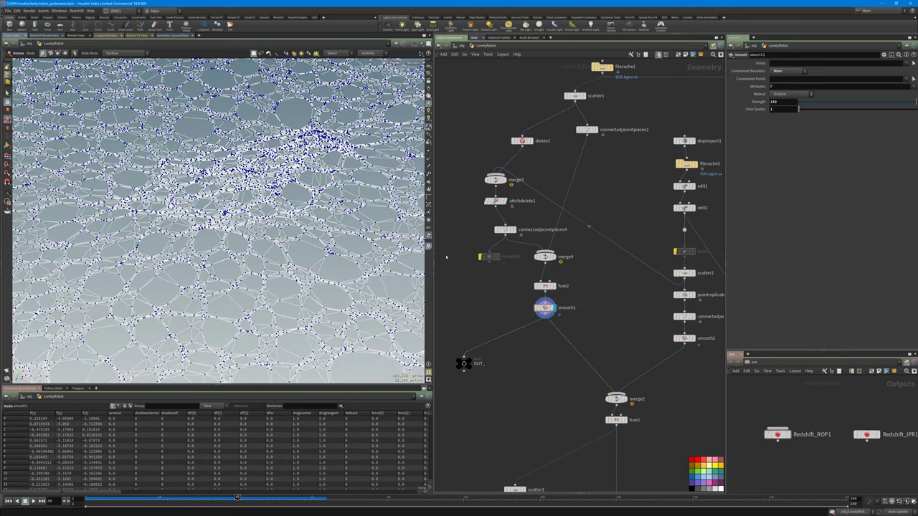
{"action": "left_click", "coordinate": [429, 151]}
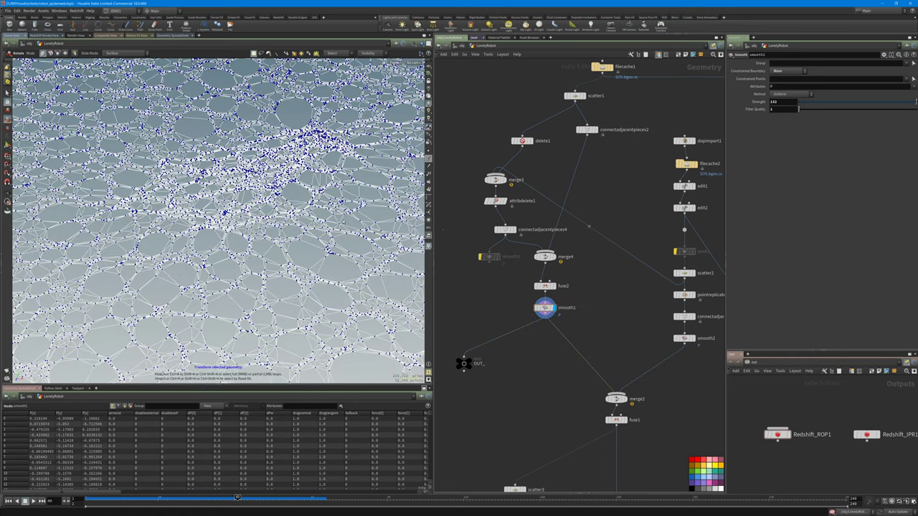
{"action": "left_click_drag", "start_coordinate": [287, 230], "coordinate": [269, 258], "text": "alt"}
Display merge2 to examine the combined webs, reviewing smooth2's settings and the merge inputs
{"action": "left_click", "coordinate": [615, 399]}
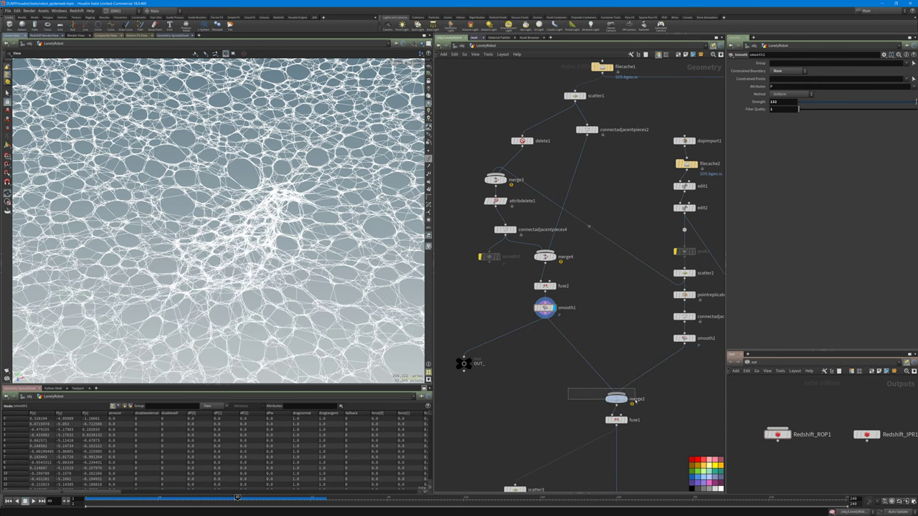
{"action": "left_click", "coordinate": [625, 398]}
{"action": "middle_click_drag", "start_coordinate": [645, 341], "coordinate": [610, 334]}
{"action": "left_click", "coordinate": [649, 330]}
{"action": "left_click", "coordinate": [658, 330]}
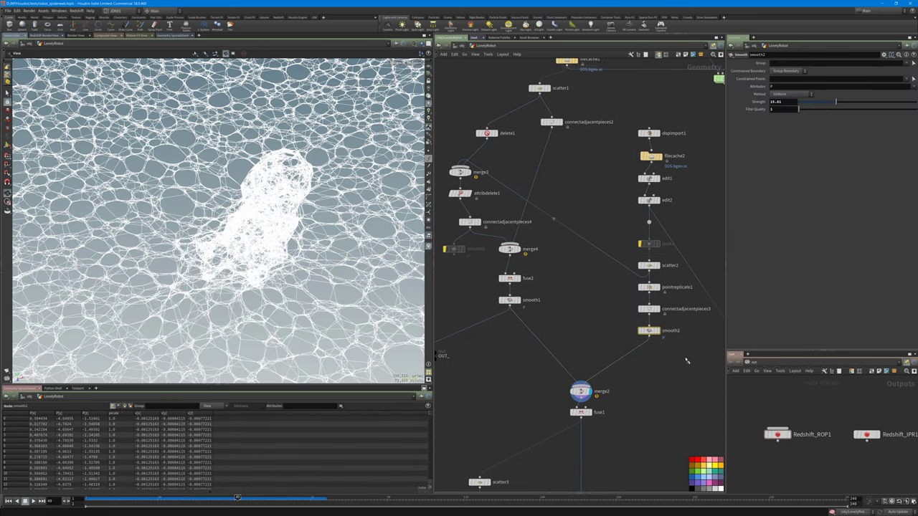
{"action": "left_click_drag", "start_coordinate": [241, 219], "coordinate": [267, 212], "text": "alt"}
{"action": "right_click_drag", "start_coordinate": [267, 212], "coordinate": [312, 215], "text": "alt"}
{"action": "left_click_drag", "start_coordinate": [312, 215], "coordinate": [304, 244]}
{"action": "left_click", "coordinate": [581, 392]}
{"action": "left_click", "coordinate": [590, 392]}
{"action": "left_click_drag", "start_coordinate": [325, 278], "coordinate": [301, 255]}
{"action": "middle_click_drag", "start_coordinate": [301, 255], "coordinate": [272, 229]}
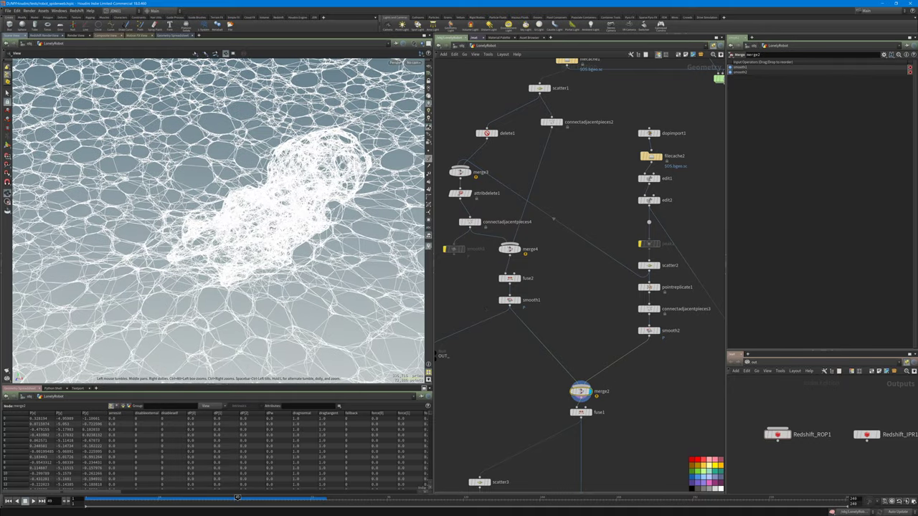
Display fuse1 below merge2, review its snapping settings and examine the fused webs from near and far
{"action": "middle_click_drag", "start_coordinate": [539, 386], "coordinate": [539, 292]}
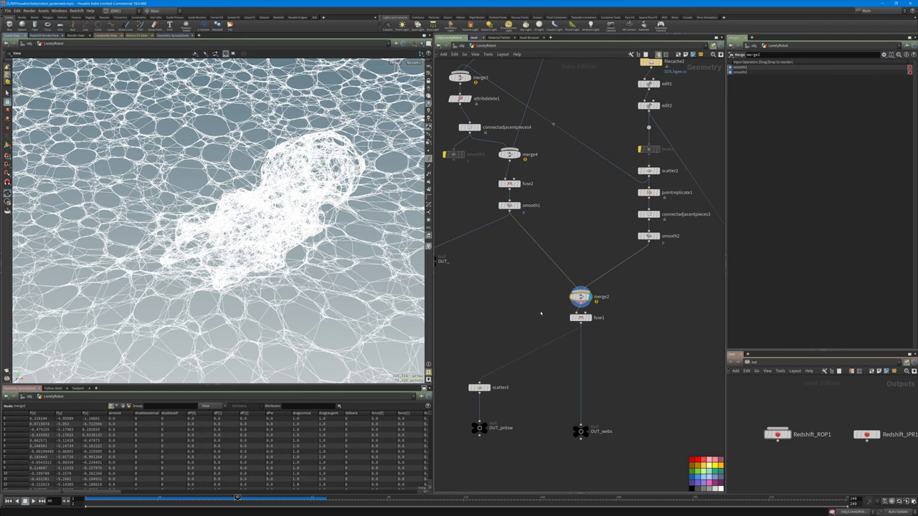
{"action": "left_click", "coordinate": [579, 318]}
{"action": "left_click", "coordinate": [589, 318]}
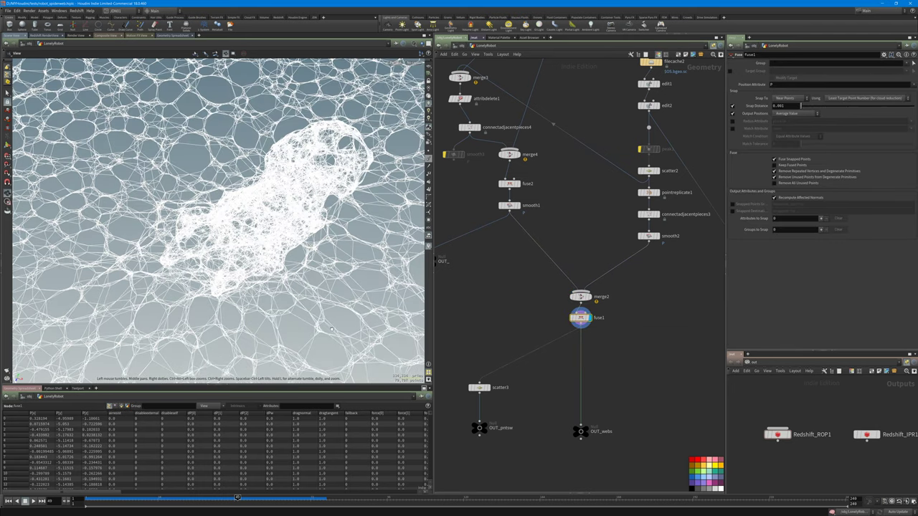
{"action": "middle_click_drag", "start_coordinate": [451, 341], "coordinate": [471, 302]}
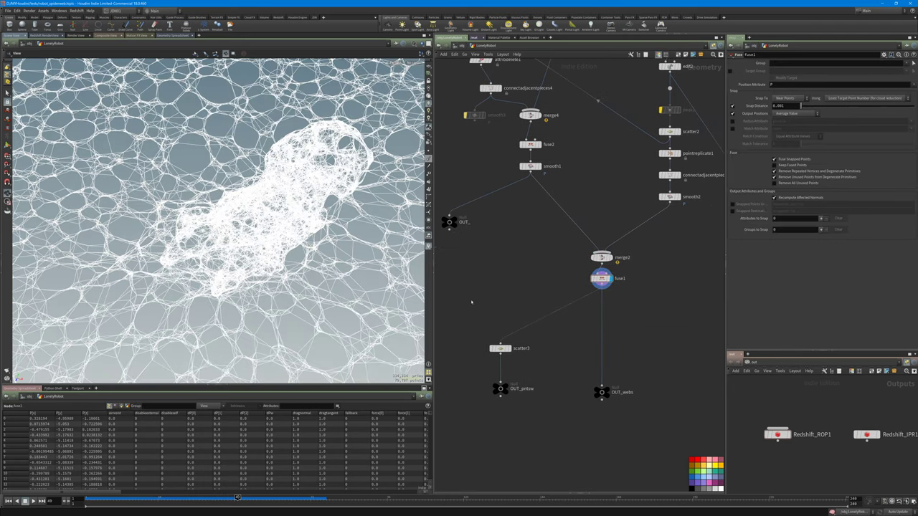
{"action": "scroll", "coordinate": [488, 314], "scroll_direction": "down", "scroll_amount": 6}
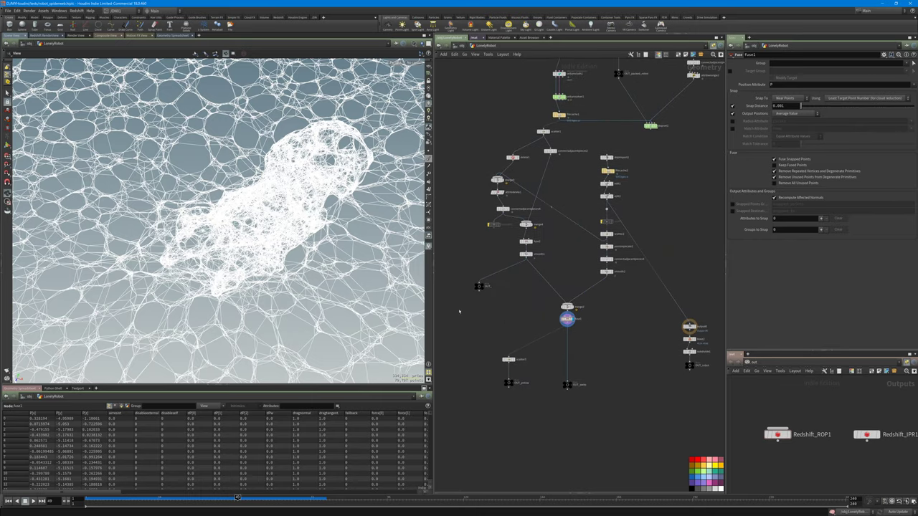
{"action": "scroll", "coordinate": [261, 221], "scroll_direction": "down", "scroll_amount": 4}
{"action": "left_click_drag", "start_coordinate": [262, 221], "coordinate": [247, 240]}
{"action": "scroll", "coordinate": [294, 241], "scroll_direction": "down", "scroll_amount": 6}
{"action": "scroll", "coordinate": [294, 243], "scroll_direction": "up", "scroll_amount": 8}
{"action": "scroll", "coordinate": [247, 240], "scroll_direction": "down", "scroll_amount": 6}
{"action": "scroll", "coordinate": [248, 240], "scroll_direction": "up", "scroll_amount": 4}
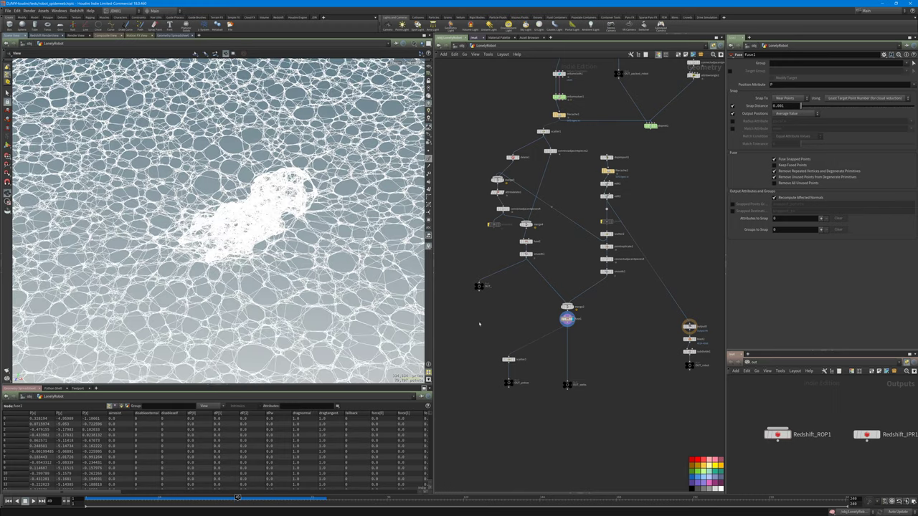
Display scatter3 to examine the points scattered along the webs and review its scatter settings
{"action": "scroll", "coordinate": [492, 383], "scroll_direction": "up", "scroll_amount": 4}
{"action": "left_click", "coordinate": [527, 340]}
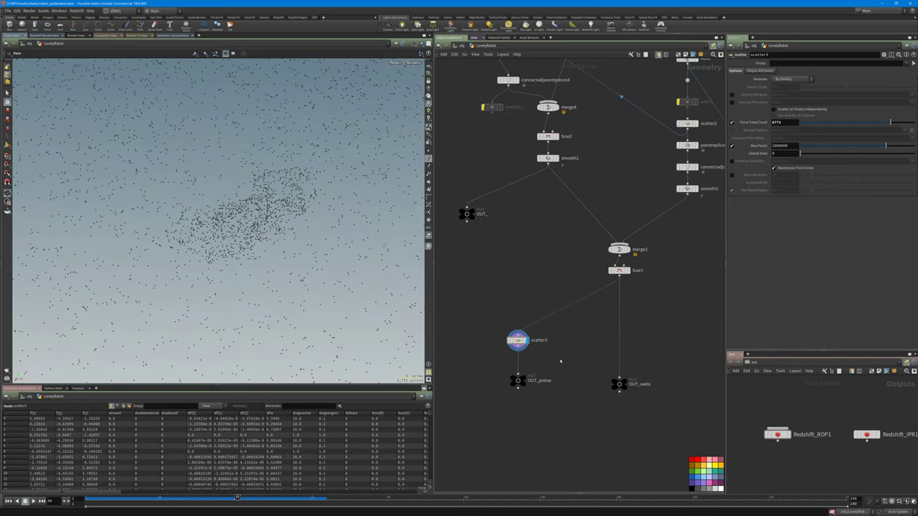
{"action": "left_click_drag", "start_coordinate": [287, 240], "coordinate": [315, 223]}
{"action": "scroll", "coordinate": [318, 218], "scroll_direction": "up", "scroll_amount": 3}
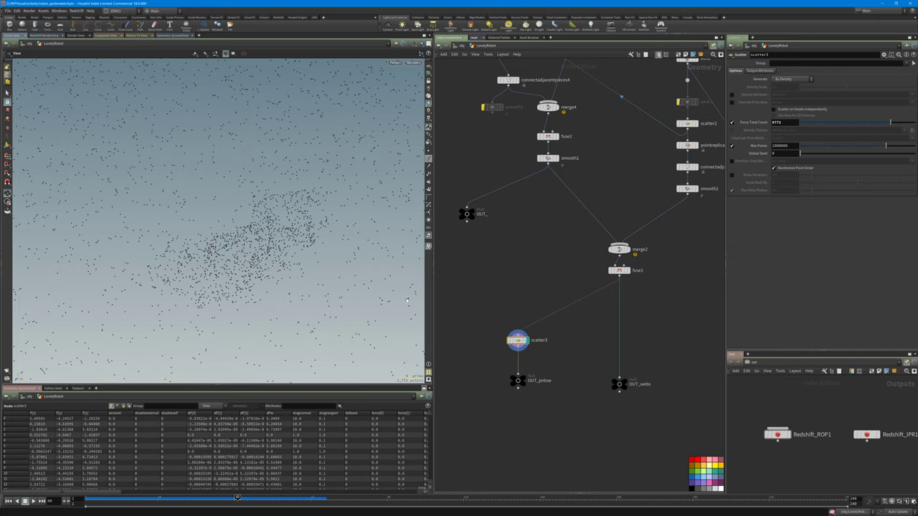
{"action": "left_click_drag", "start_coordinate": [338, 237], "coordinate": [295, 187]}
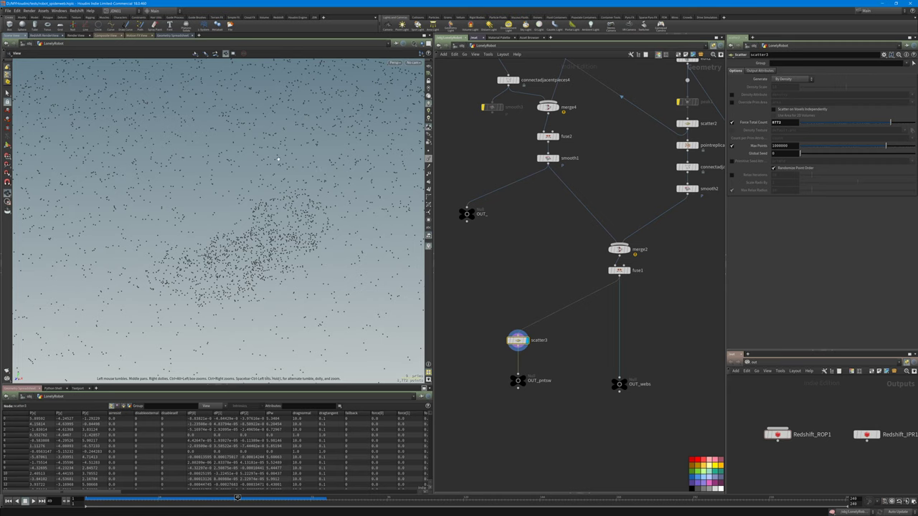
Display scatter3's output null and then OUT_webs to compare the scattered points with the final webs
{"action": "left_click_drag", "start_coordinate": [486, 365], "coordinate": [547, 405]}
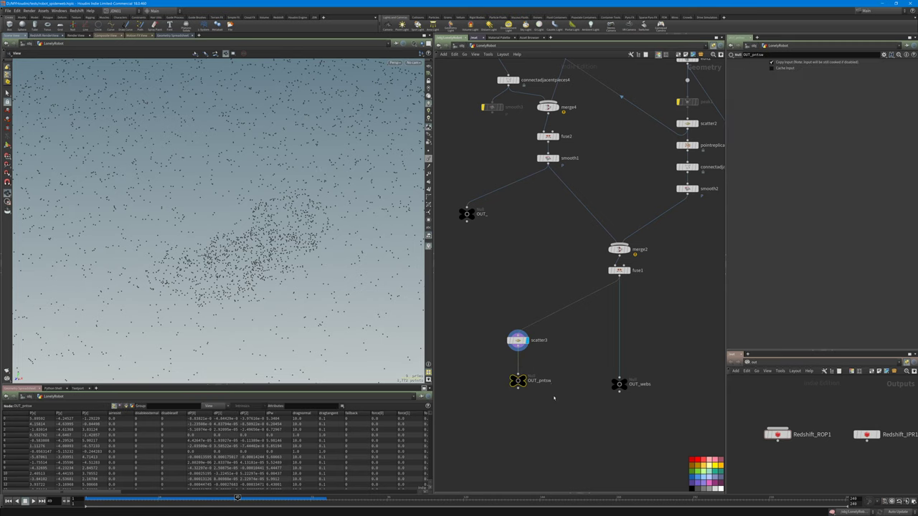
{"action": "key", "text": "r"}
{"action": "left_click_drag", "start_coordinate": [584, 358], "coordinate": [651, 426]}
{"action": "key", "text": "r"}
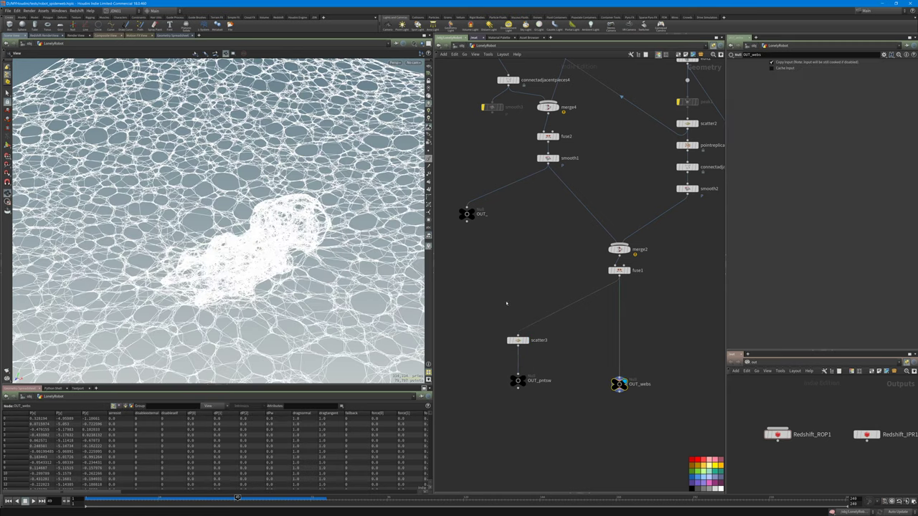
Enter the webs object, review its object_merge1 and attribdelete1 settings, and return to the object level
{"action": "key", "text": "u"}
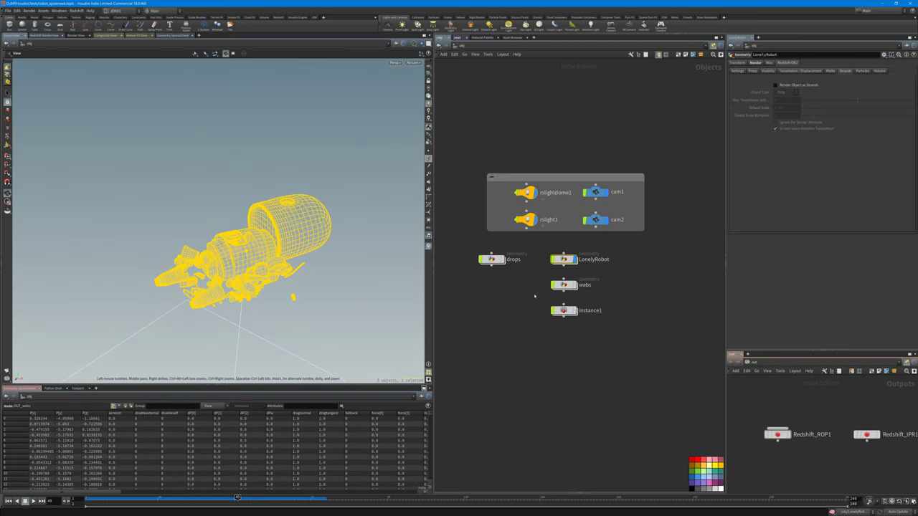
{"action": "key", "text": "i"}
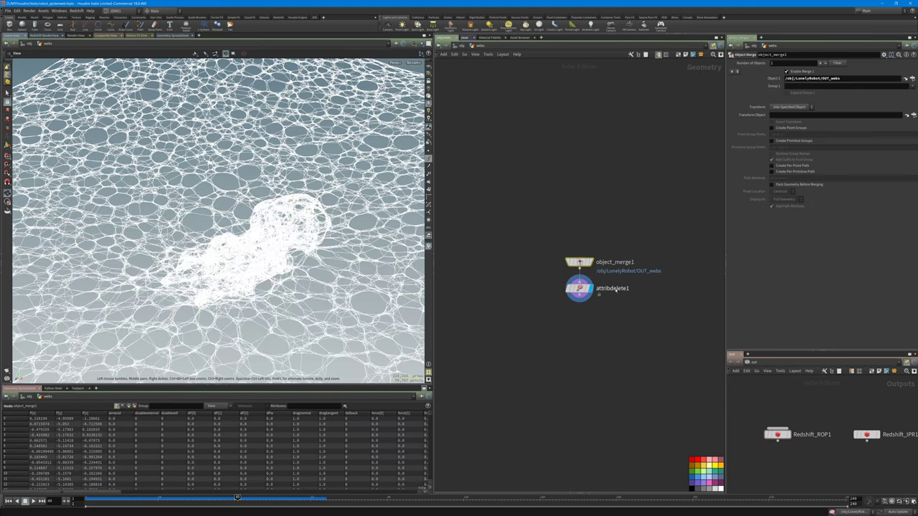
{"action": "left_click_drag", "start_coordinate": [520, 285], "coordinate": [621, 330]}
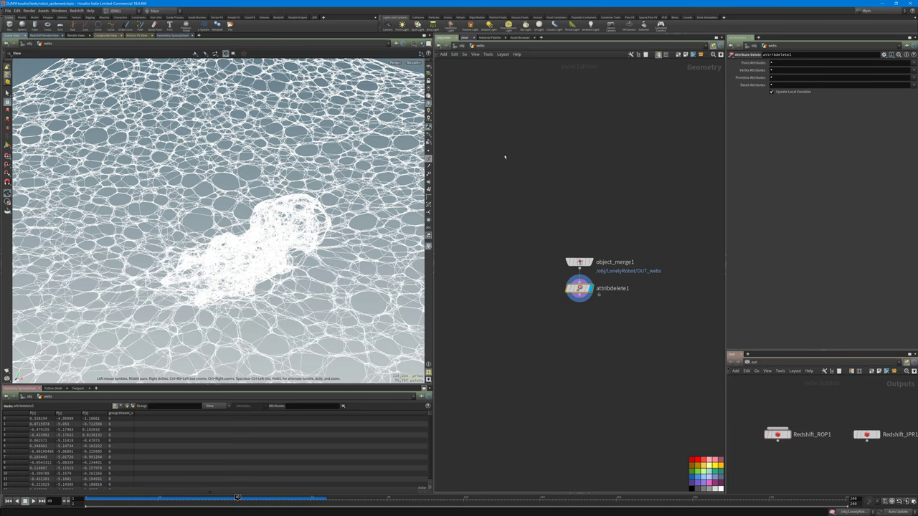
{"action": "key", "text": "u"}
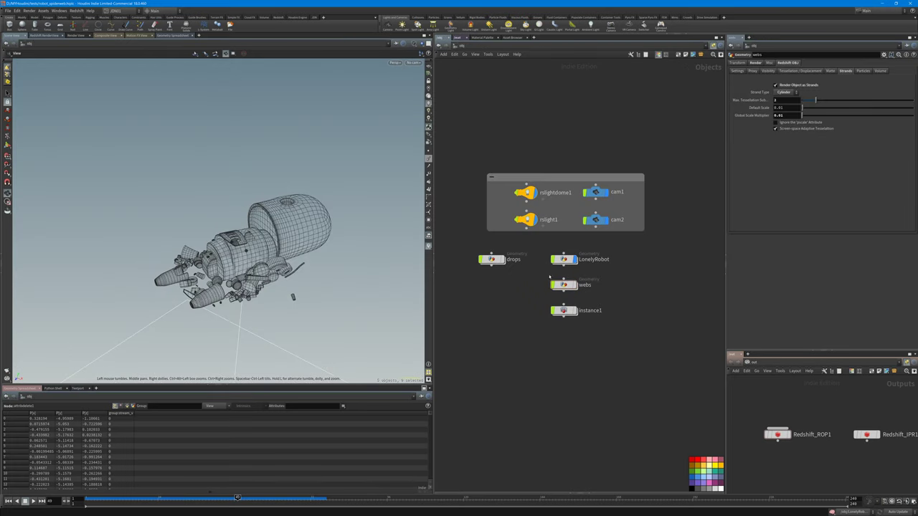
Turn on the display of the webs object and examine the webs together with the robot
{"action": "scroll", "coordinate": [555, 255], "scroll_direction": "up", "scroll_amount": 3}
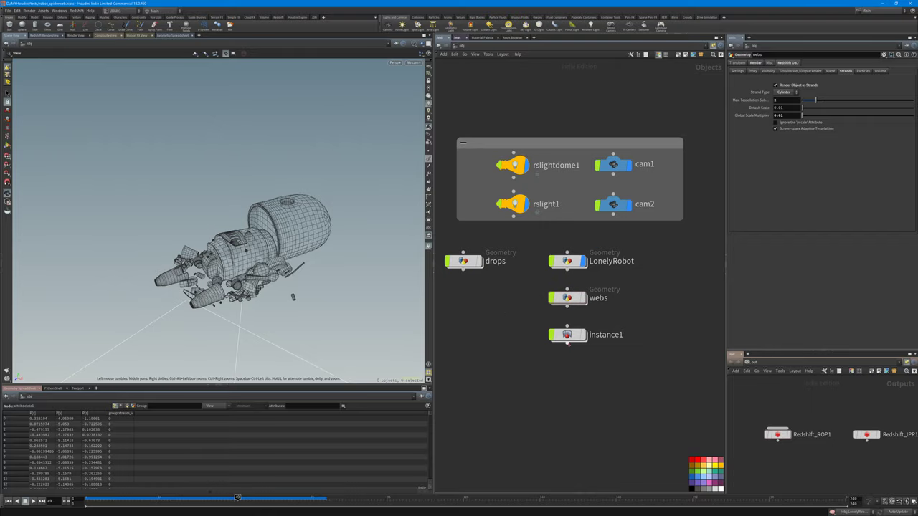
{"action": "left_click", "coordinate": [584, 297]}
{"action": "left_click_drag", "start_coordinate": [273, 229], "coordinate": [247, 256]}
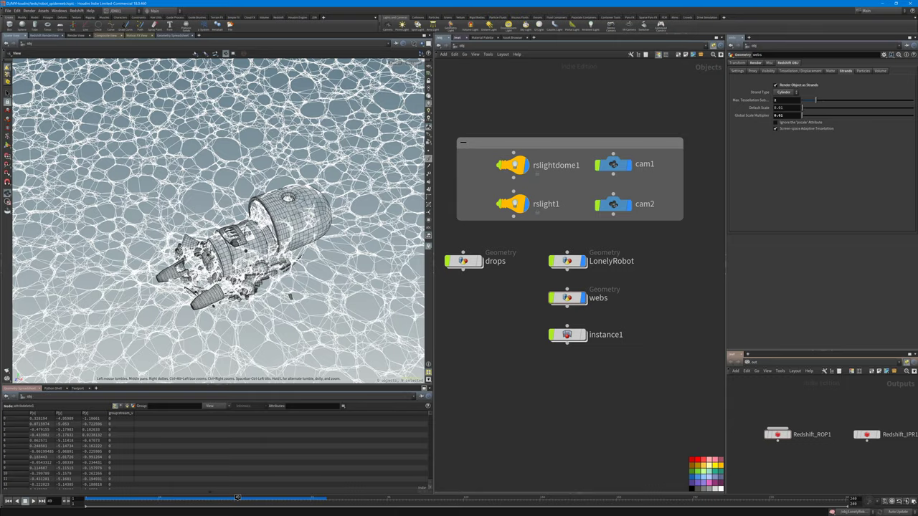
{"action": "scroll", "coordinate": [241, 256], "scroll_direction": "up", "scroll_amount": 2}
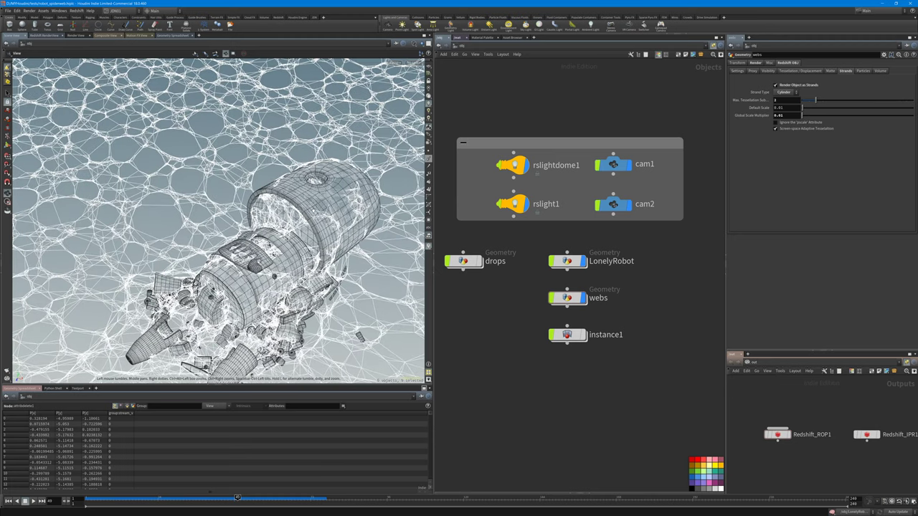
Switch the viewport from wireframe to shaded display to examine the webs covering the robot
{"action": "middle_click_drag", "start_coordinate": [518, 301], "coordinate": [535, 278]}
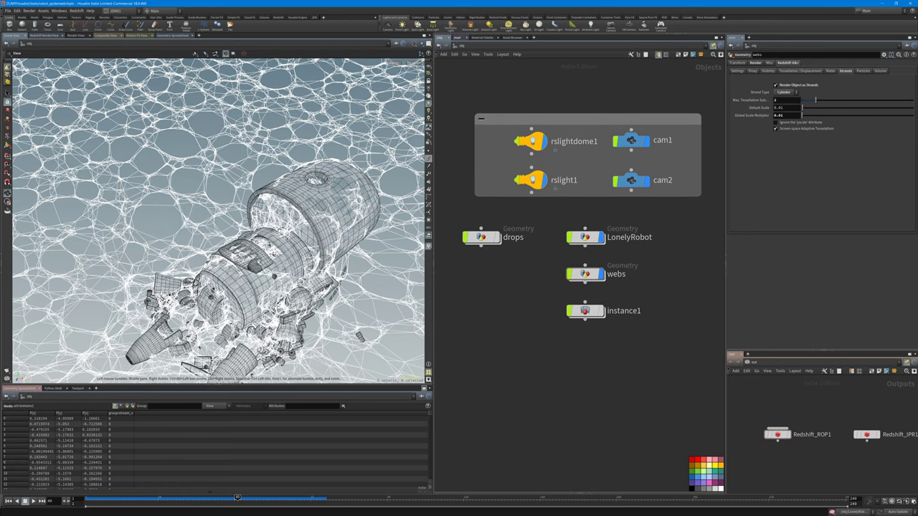
{"action": "scroll", "coordinate": [242, 144], "scroll_direction": "down", "scroll_amount": 3}
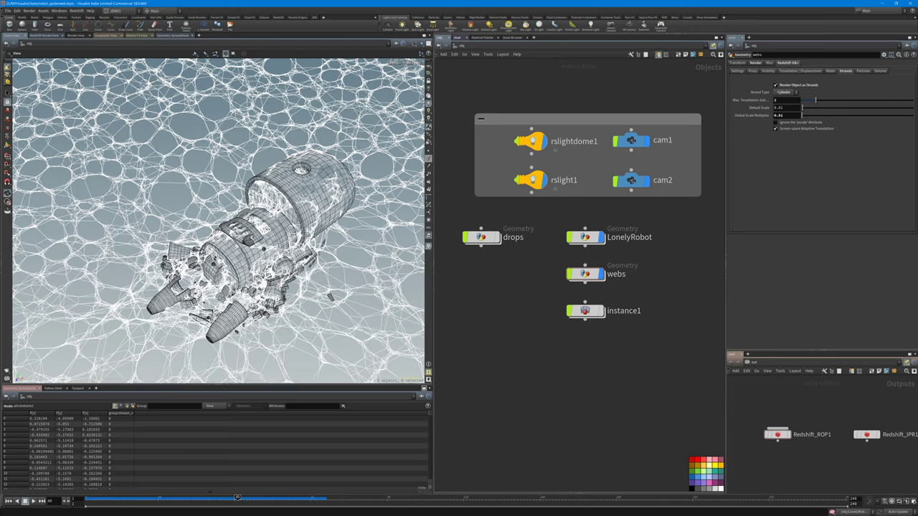
{"action": "key", "text": "w"}
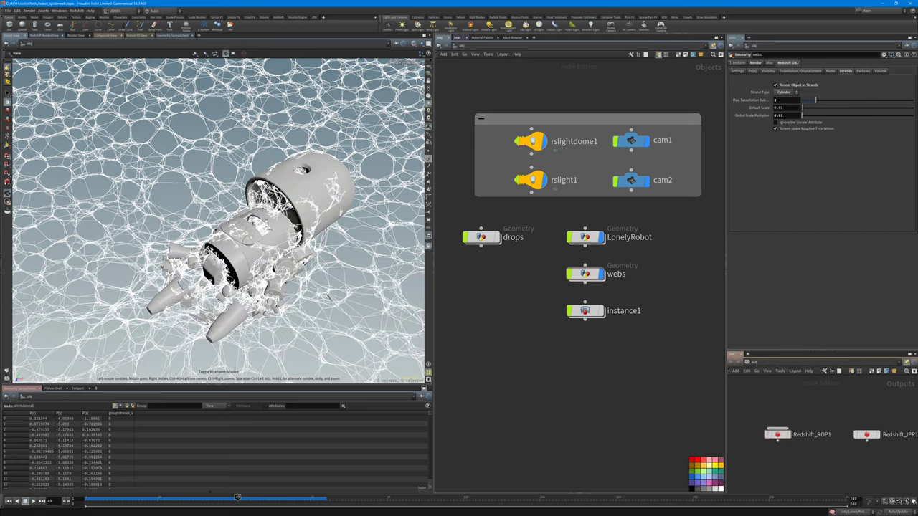
{"action": "left_click_drag", "start_coordinate": [287, 287], "coordinate": [248, 262]}
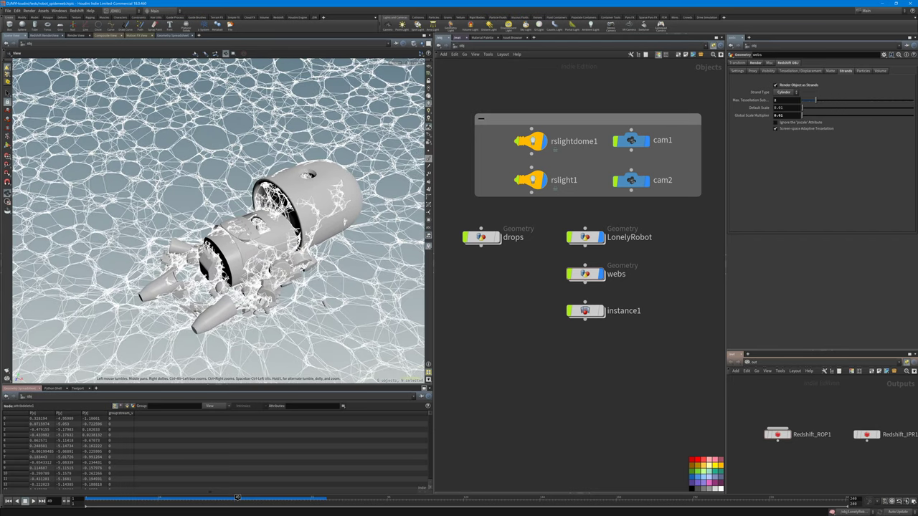
Examine the web-covered robot from closer up and turn on the display of the instance1 object
{"action": "scroll", "coordinate": [275, 225], "scroll_direction": "up", "scroll_amount": 2}
{"action": "middle_click_drag", "start_coordinate": [275, 225], "coordinate": [260, 210]}
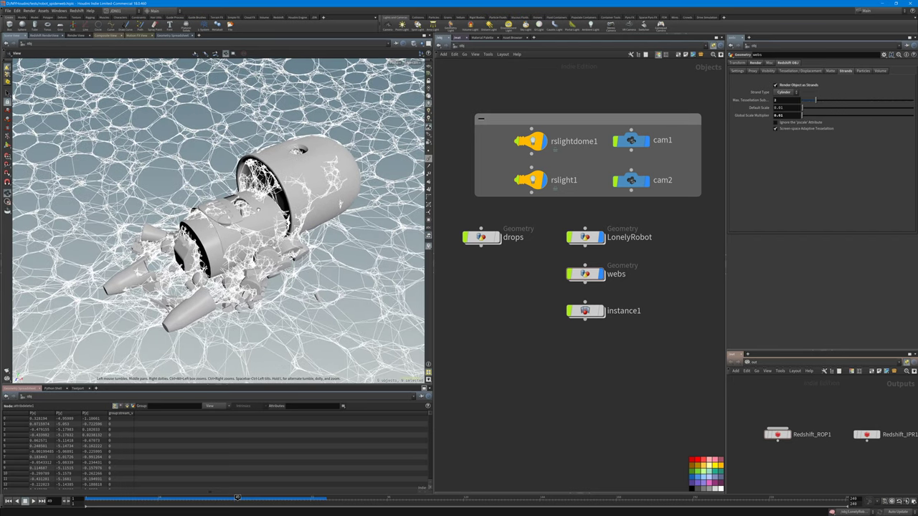
{"action": "left_click_drag", "start_coordinate": [276, 179], "coordinate": [283, 174]}
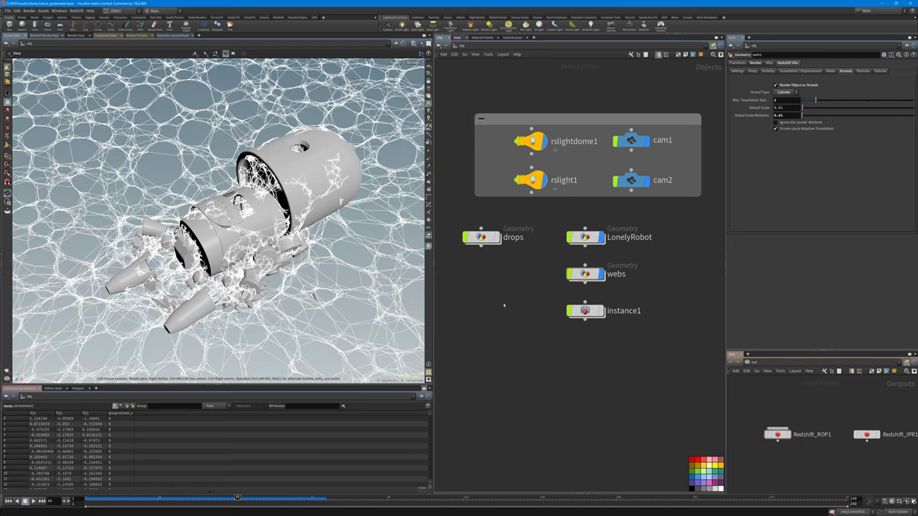
{"action": "middle_click_drag", "start_coordinate": [506, 302], "coordinate": [525, 323]}
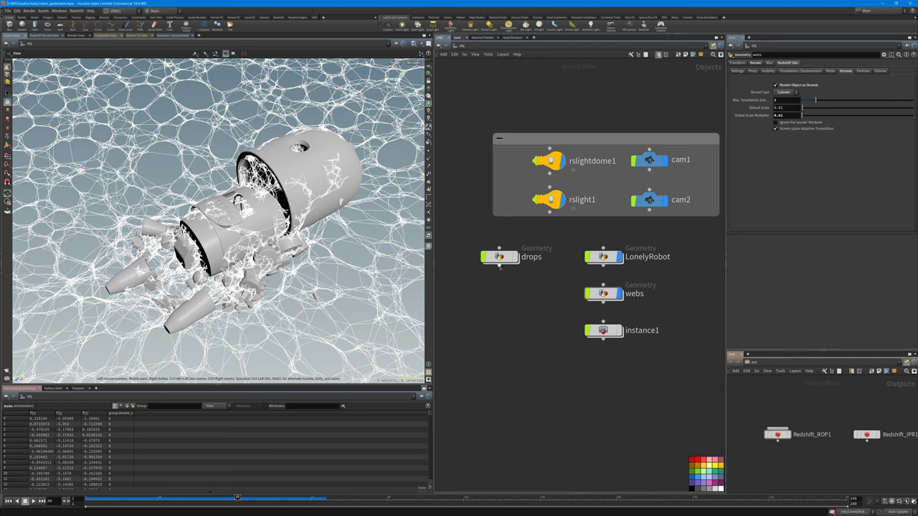
{"action": "left_click", "coordinate": [603, 331]}
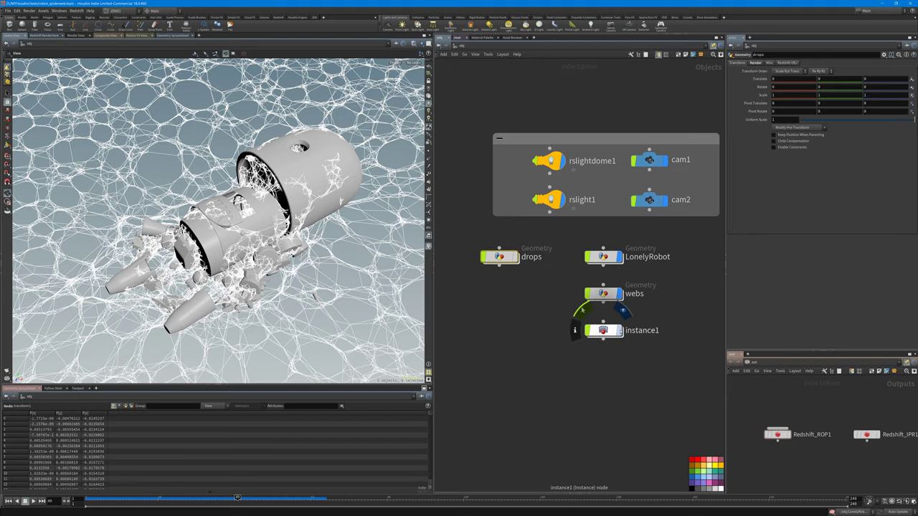
Enter the drops object, display its mountain1 node and switch the viewport to wireframe to examine the deformed sphere
{"action": "double_click", "coordinate": [499, 257]}
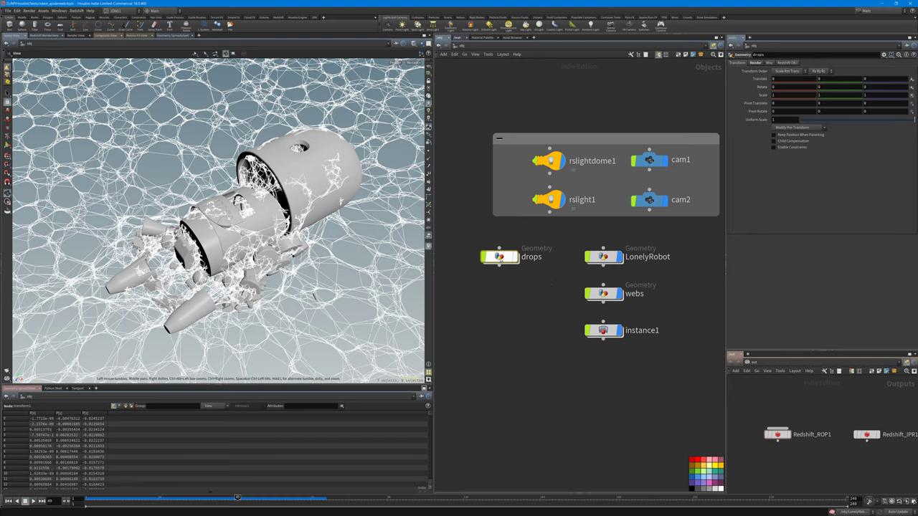
{"action": "scroll", "coordinate": [536, 231], "scroll_direction": "up", "scroll_amount": 3}
{"action": "left_click_drag", "start_coordinate": [531, 228], "coordinate": [476, 311]}
{"action": "key", "text": "r"}
{"action": "key", "text": "r"}
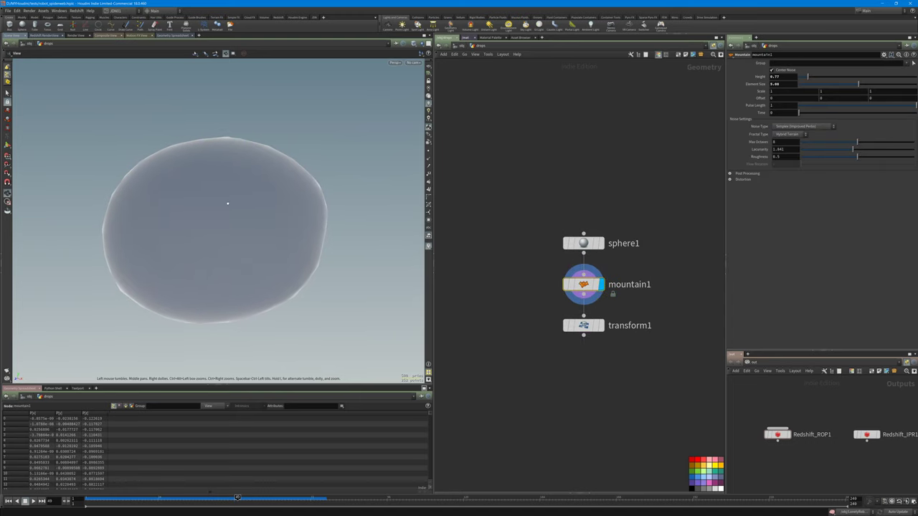
{"action": "key", "text": "w"}
{"action": "key", "text": "w"}
{"action": "key", "text": "w"}
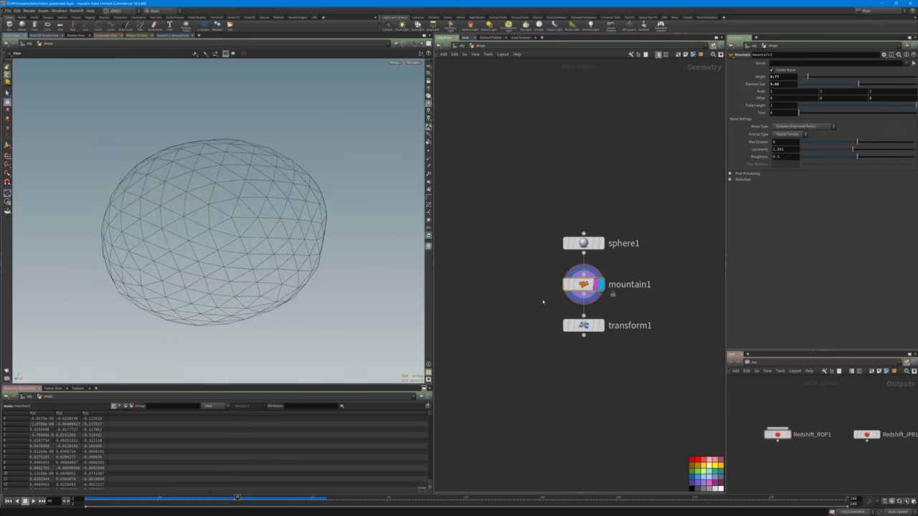
Display transform1 in the drops network to check the scaled-down drop, and return to the object level
{"action": "key", "text": "Down"}
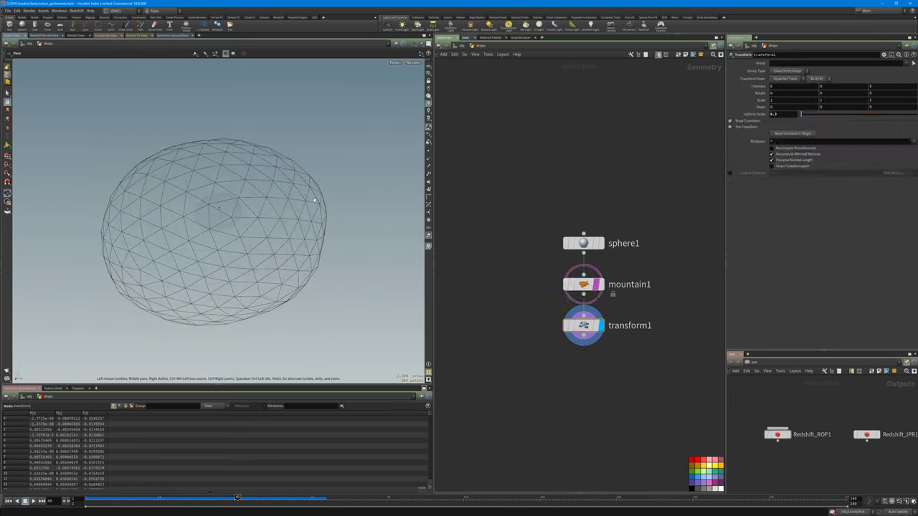
{"action": "left_click", "coordinate": [596, 285]}
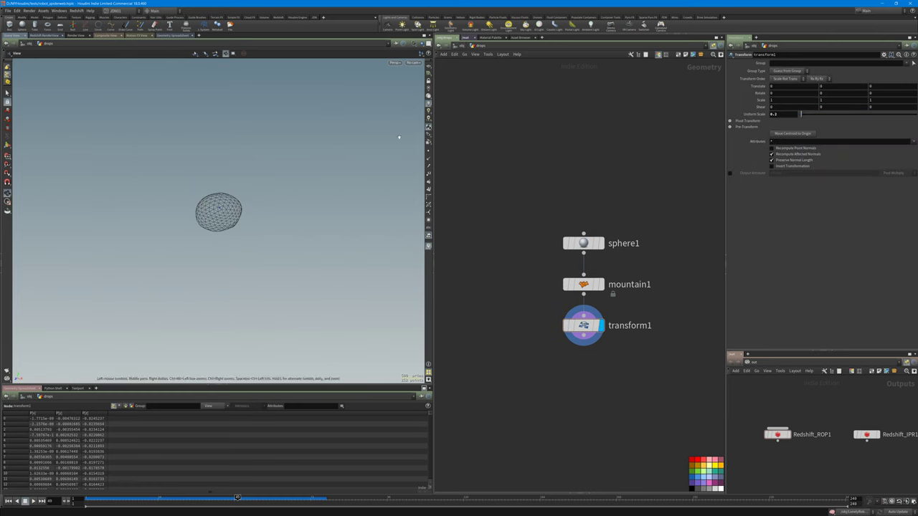
{"action": "left_click", "coordinate": [462, 46]}
Enter the instance1 object and display object_merge1 to examine the imported points around the robot
{"action": "left_click", "coordinate": [601, 332]}
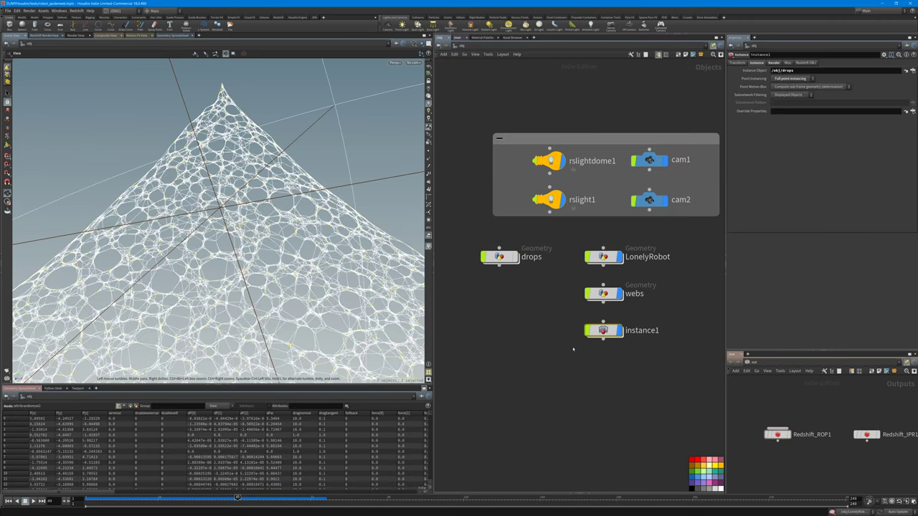
{"action": "double_click", "coordinate": [601, 330]}
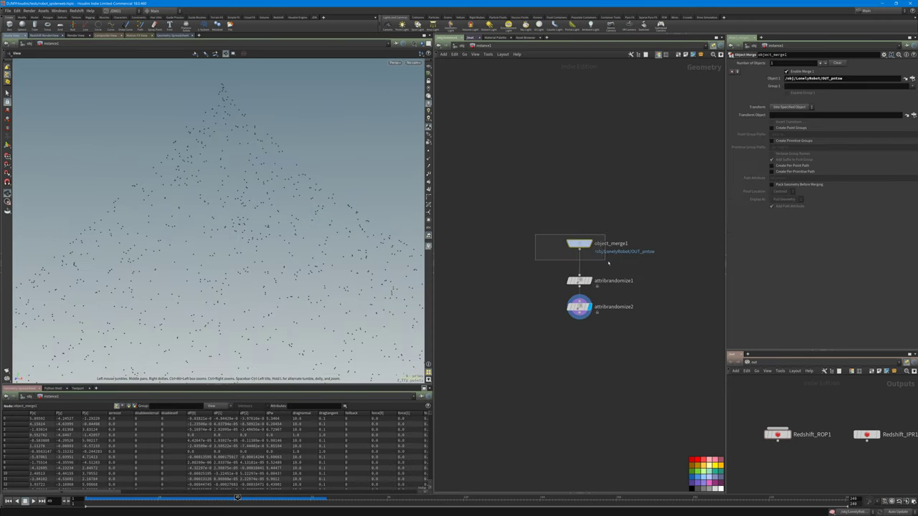
{"action": "left_click_drag", "start_coordinate": [292, 239], "coordinate": [290, 210]}
{"action": "right_click_drag", "start_coordinate": [289, 210], "coordinate": [227, 223]}
{"action": "left_click_drag", "start_coordinate": [227, 223], "coordinate": [315, 203]}
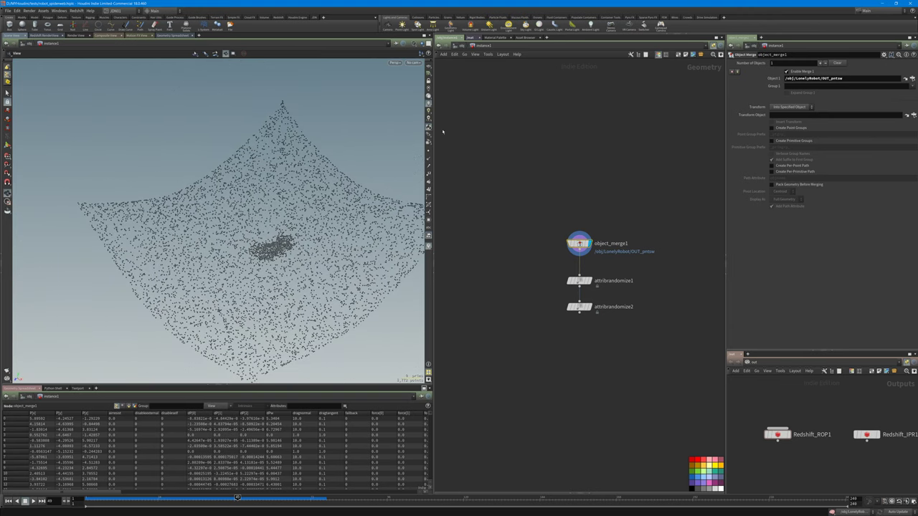
Trace the merged points to the null below scatter3 inside LonelyRobot, and return to the instance1 network
{"action": "left_click", "coordinate": [462, 47]}
{"action": "double_click", "coordinate": [603, 257]}
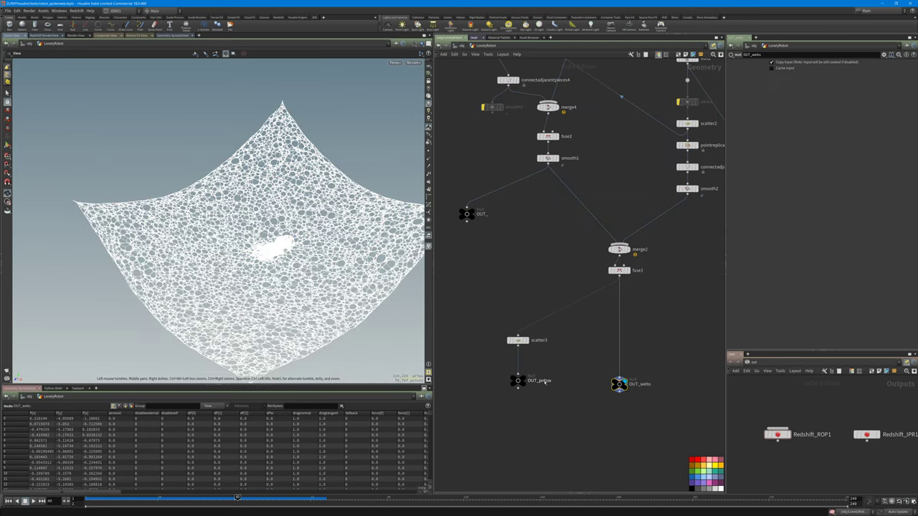
{"action": "left_click_drag", "start_coordinate": [489, 369], "coordinate": [532, 399]}
{"action": "key", "text": "r"}
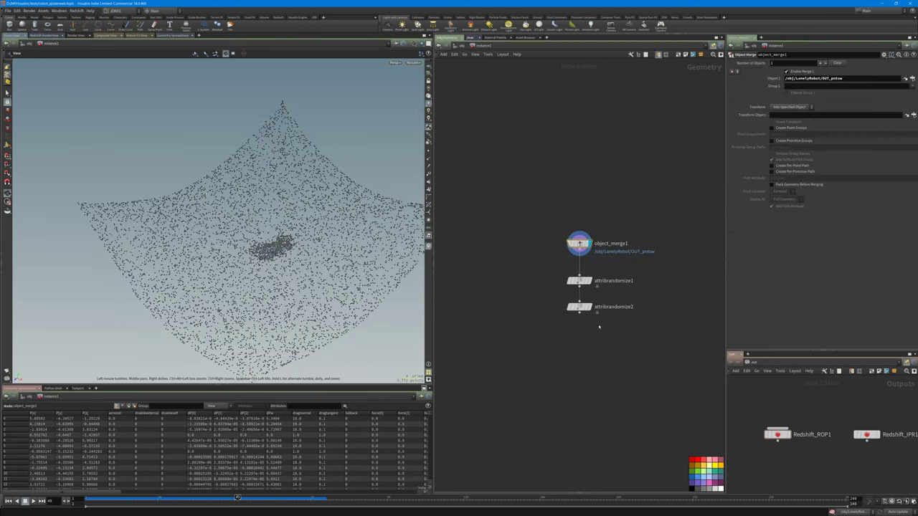
Display attribrandomize1 and review its pscale attribute name, dimensions and value range settings
{"action": "left_click", "coordinate": [579, 281]}
{"action": "key", "text": "r"}
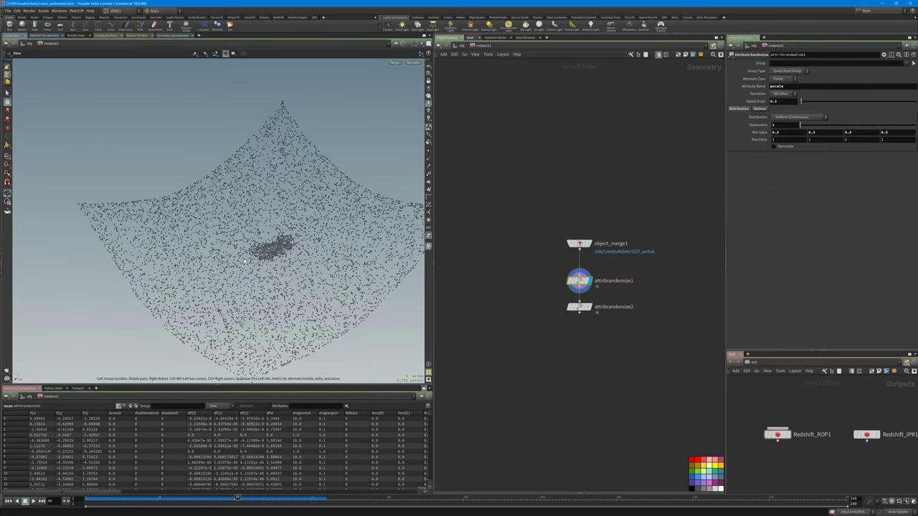
{"action": "right_click_drag", "start_coordinate": [245, 261], "coordinate": [291, 253]}
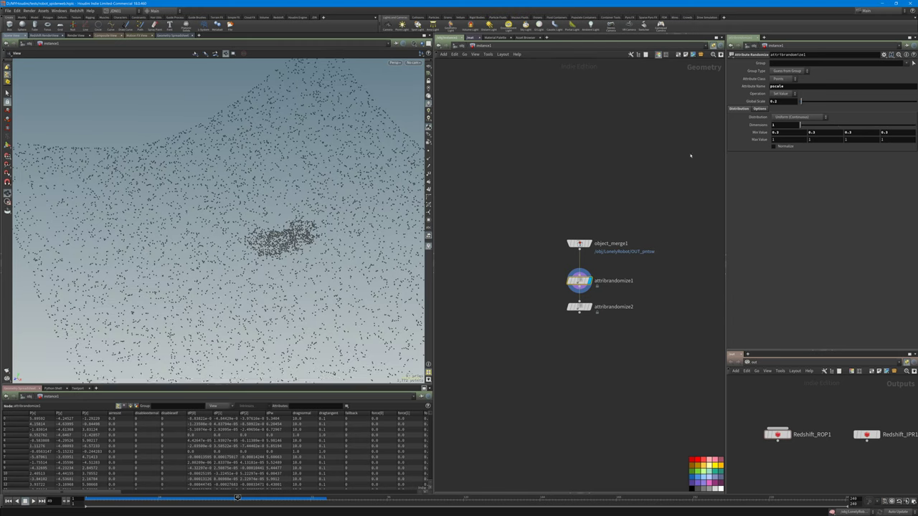
{"action": "left_click", "coordinate": [786, 86]}
{"action": "left_click_drag", "start_coordinate": [787, 85], "coordinate": [764, 89]}
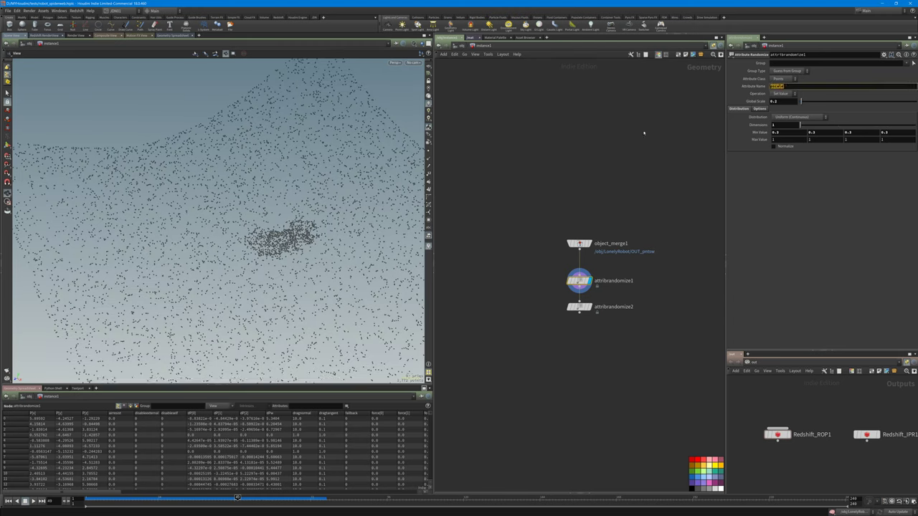
{"action": "left_click", "coordinate": [617, 135]}
{"action": "left_click_drag", "start_coordinate": [779, 124], "coordinate": [730, 123]}
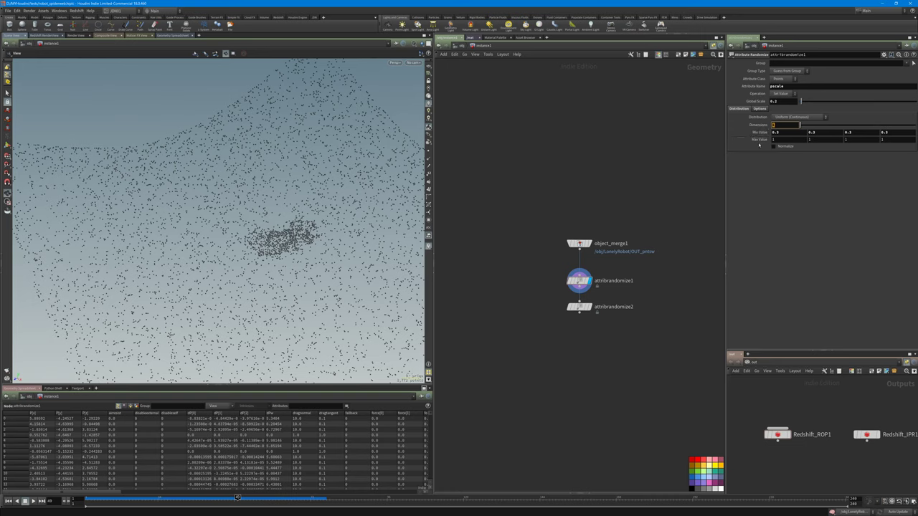
Display attribrandomize2 and turn on point normals in the viewport to examine the randomized directions
{"action": "left_click_drag", "start_coordinate": [556, 295], "coordinate": [623, 324]}
{"action": "key", "text": "r"}
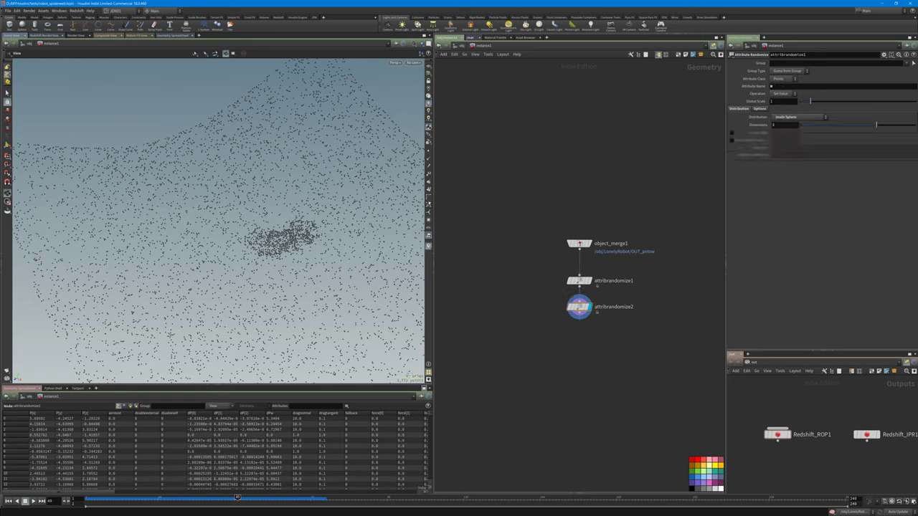
{"action": "left_click", "coordinate": [429, 159]}
{"action": "scroll", "coordinate": [306, 267], "scroll_direction": "up", "scroll_amount": 5}
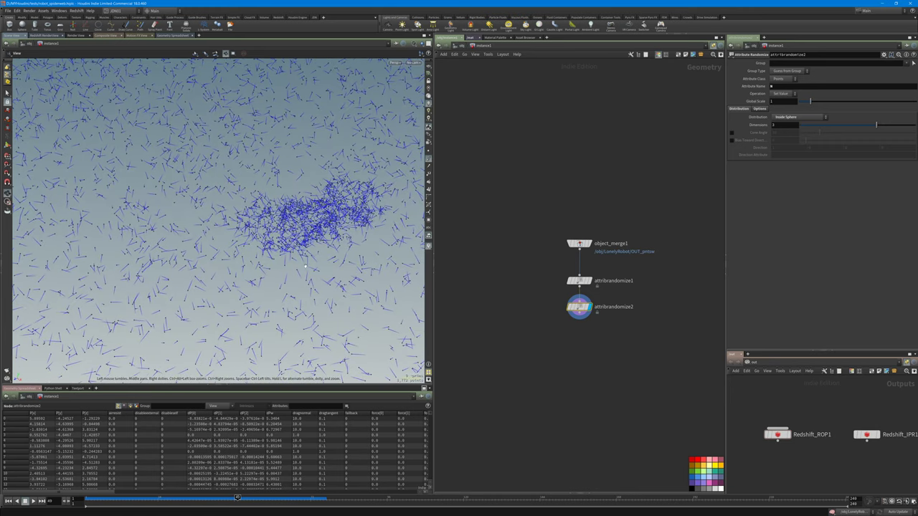
{"action": "left_click_drag", "start_coordinate": [306, 267], "coordinate": [304, 248]}
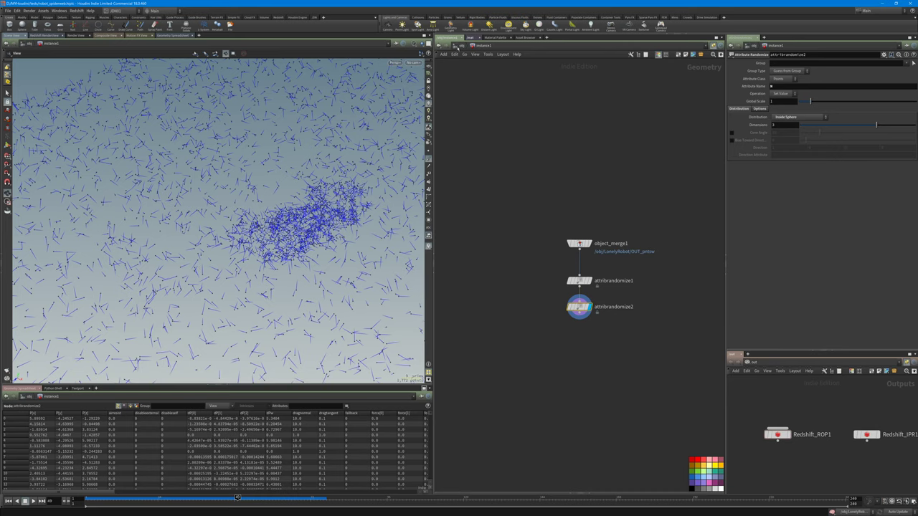
Return to the object level and examine the robot together with the webs and instanced drops
{"action": "left_click", "coordinate": [457, 46]}
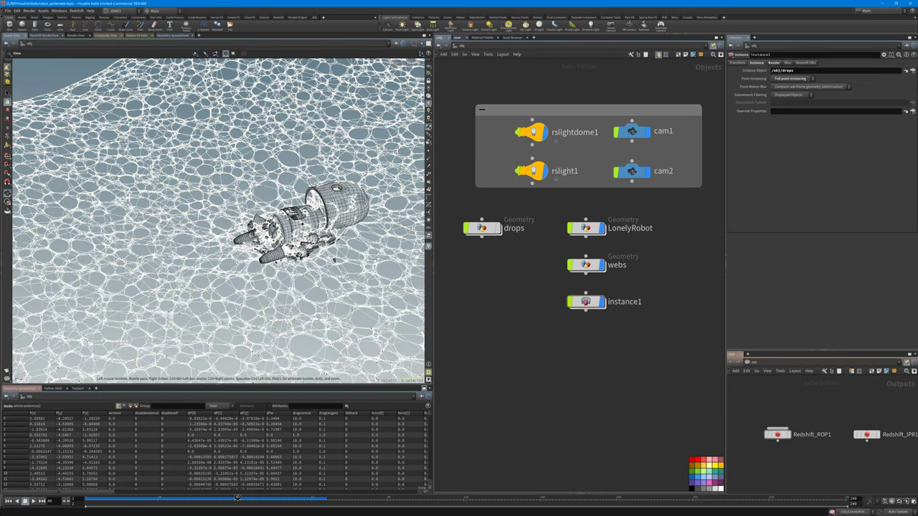
{"action": "left_click_drag", "start_coordinate": [305, 222], "coordinate": [270, 239]}
{"action": "scroll", "coordinate": [344, 235], "scroll_direction": "up", "scroll_amount": 3}
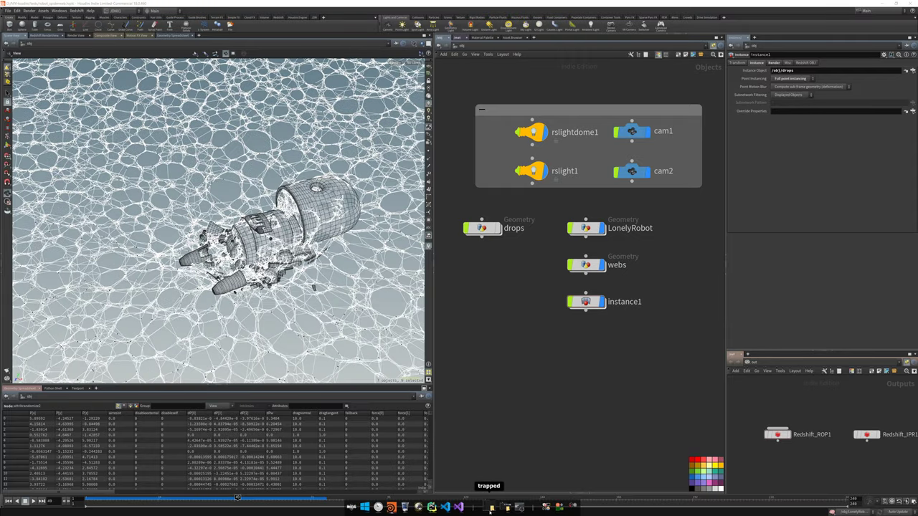
Switch to the sourceimages folder in File Explorer and view the robot's base color, normal and roughness textures in the image viewer
{"action": "left_click", "coordinate": [490, 508]}
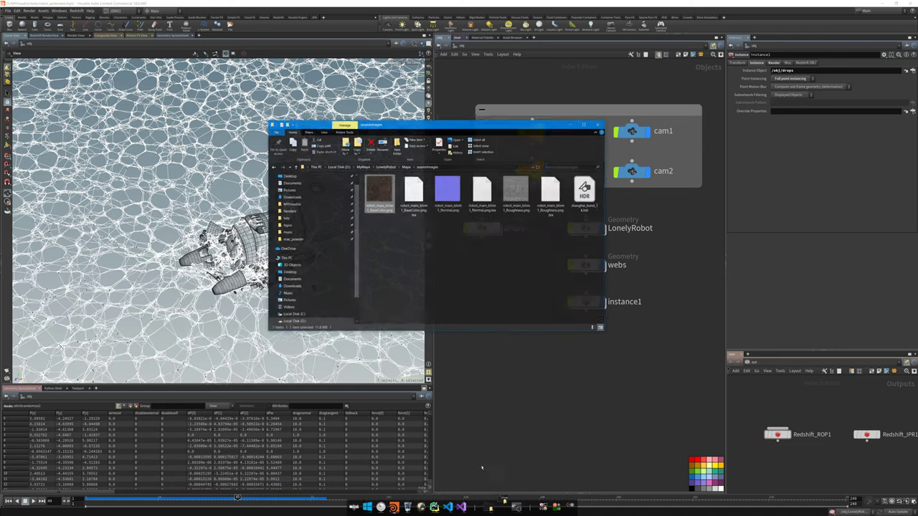
{"action": "double_click", "coordinate": [385, 174]}
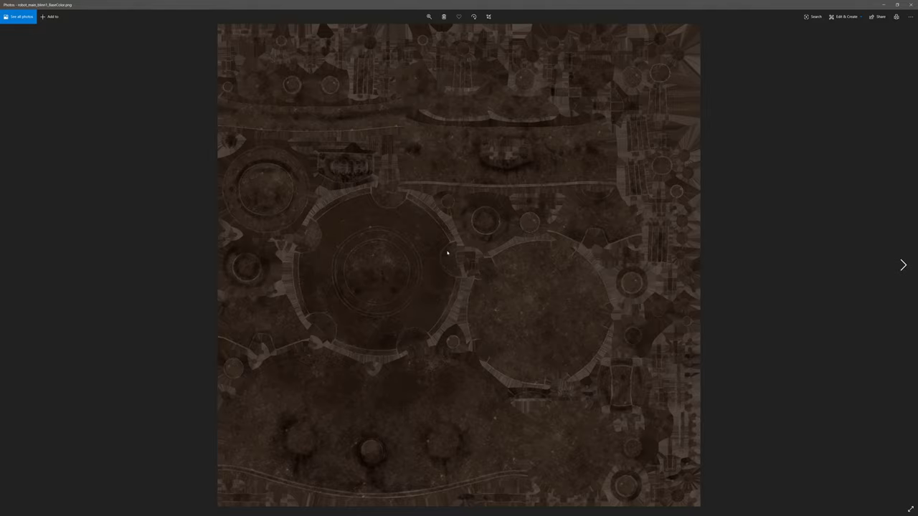
{"action": "key", "text": "Right"}
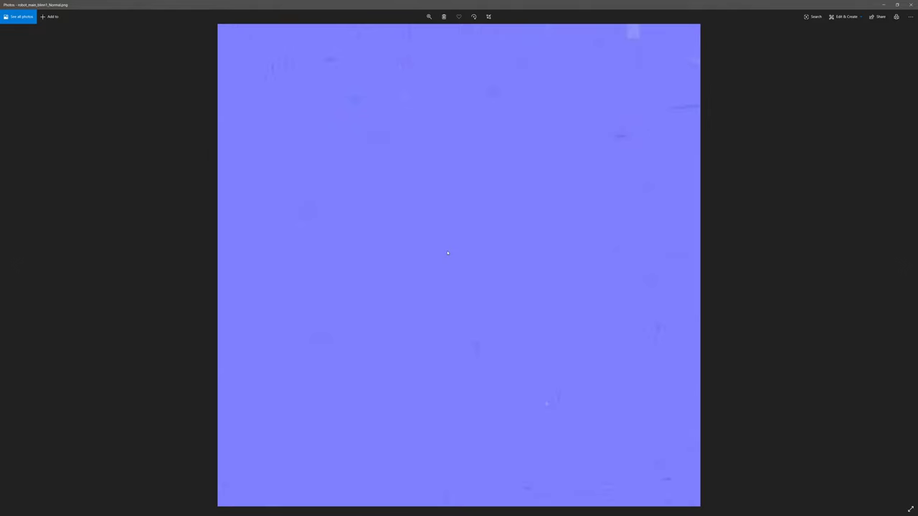
{"action": "key", "text": "Right"}
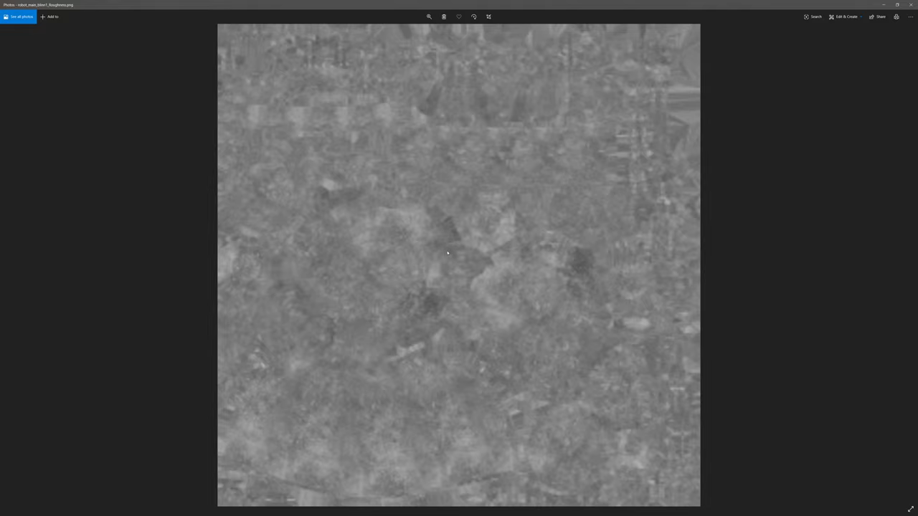
{"action": "key", "text": "Left"}
{"action": "key", "text": "Left"}
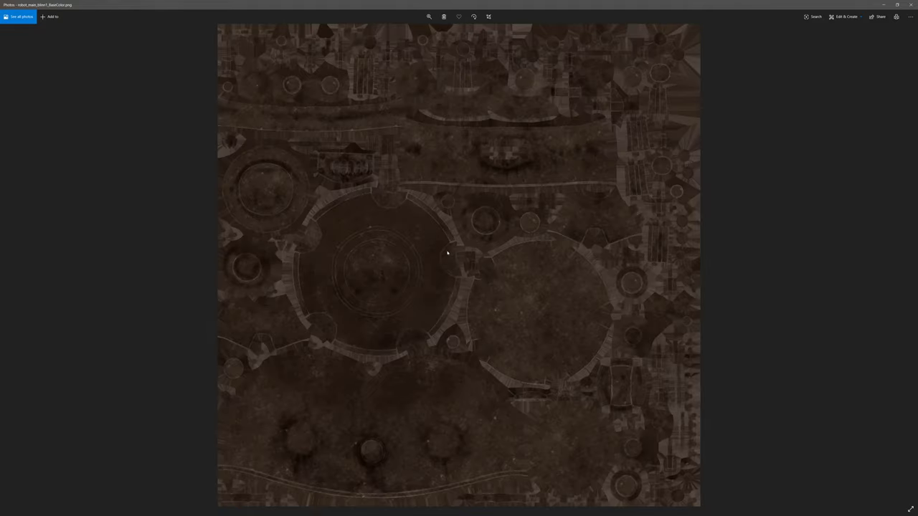
{"action": "key", "text": "Right"}
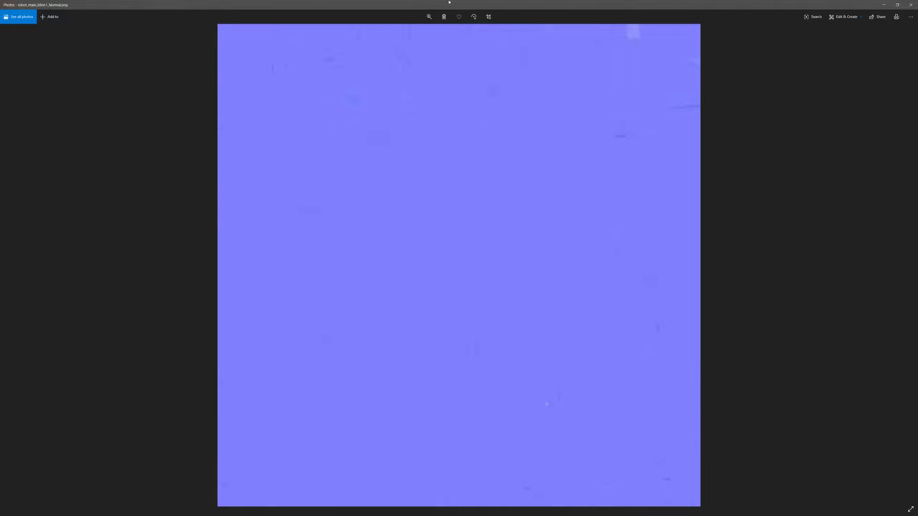
Zoom into the robot's normal map and inspect the scratch details across different areas of the texture
{"action": "double_click", "coordinate": [449, 3]}
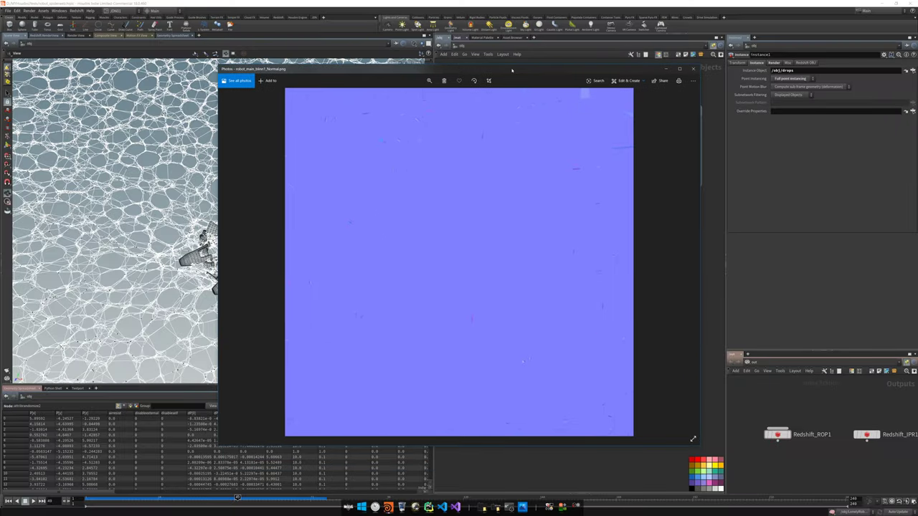
{"action": "double_click", "coordinate": [511, 69]}
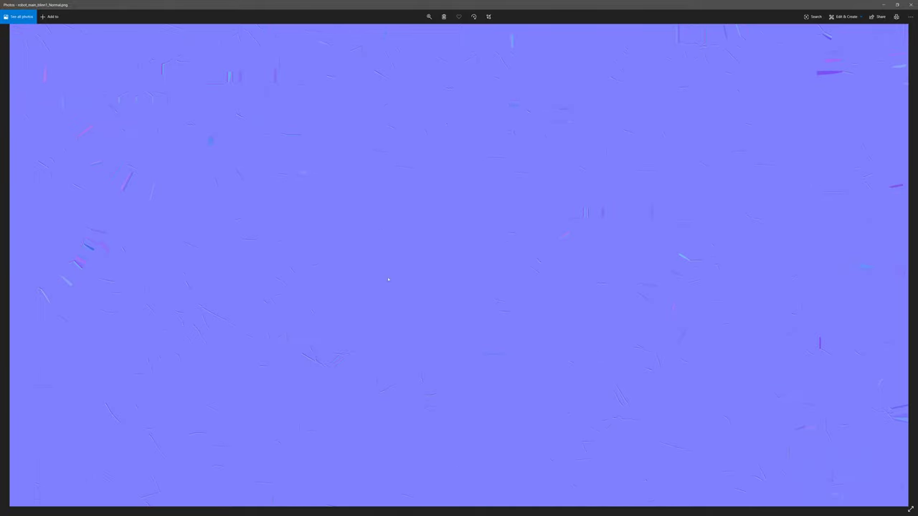
{"action": "left_click_drag", "start_coordinate": [367, 348], "coordinate": [500, 180]}
{"action": "scroll", "coordinate": [467, 235], "scroll_direction": "up", "scroll_amount": 3}
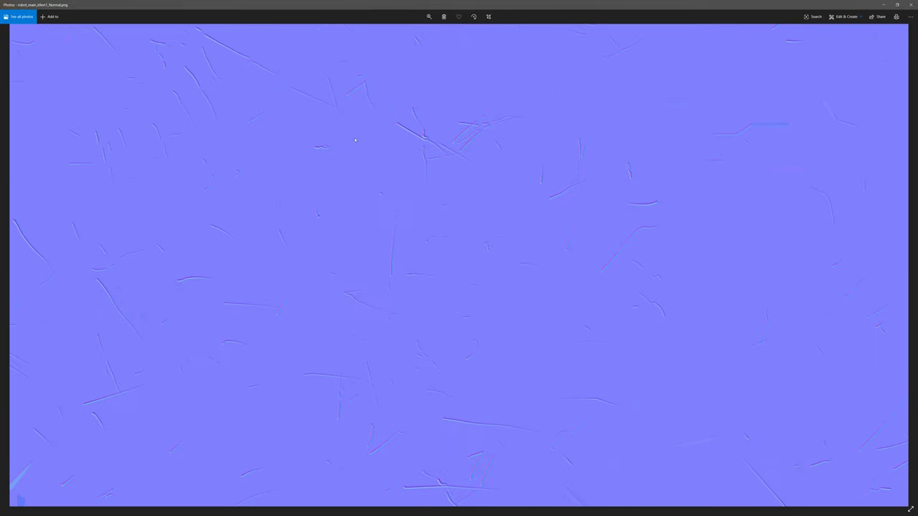
{"action": "left_click_drag", "start_coordinate": [189, 333], "coordinate": [431, 166]}
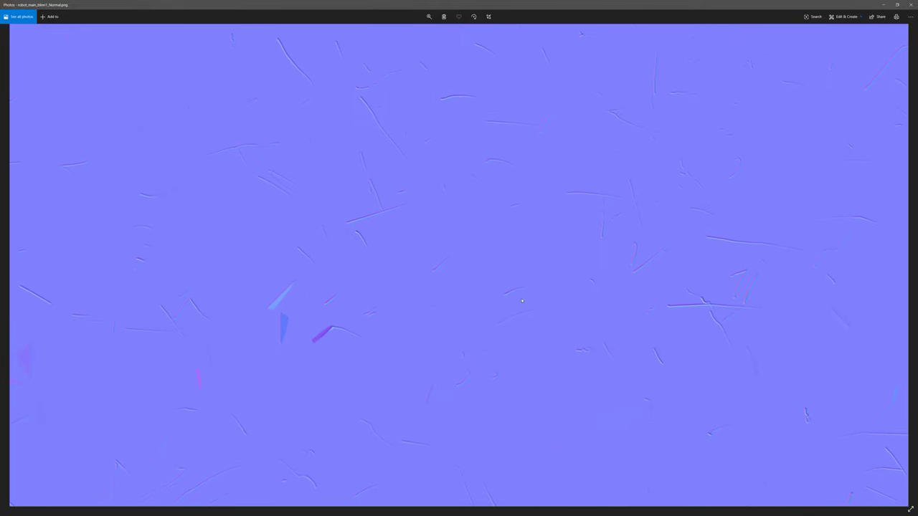
{"action": "left_click_drag", "start_coordinate": [179, 316], "coordinate": [536, 297]}
{"action": "scroll", "coordinate": [535, 297], "scroll_direction": "down", "scroll_amount": 3}
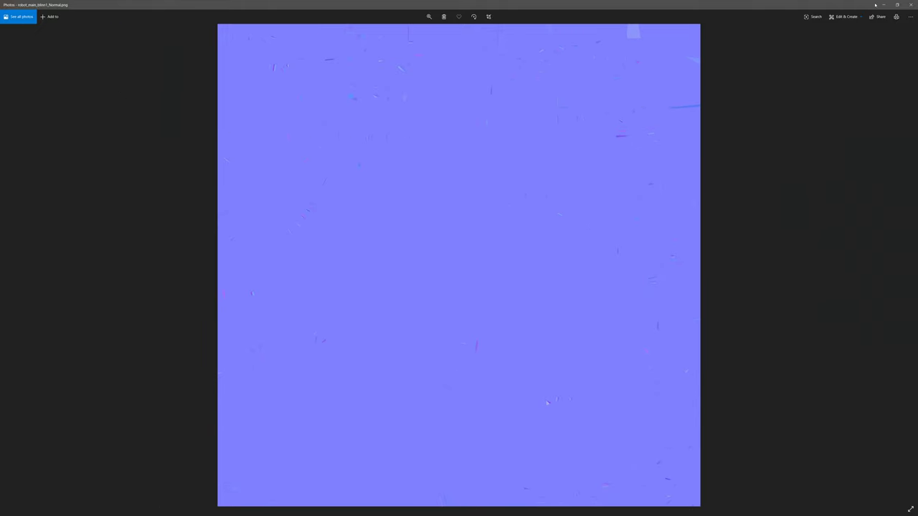
Close the normal map and open the robot's roughness texture from the sourceimages folder
{"action": "left_click", "coordinate": [911, 5]}
{"action": "left_click", "coordinate": [539, 243]}
{"action": "double_click", "coordinate": [520, 180]}
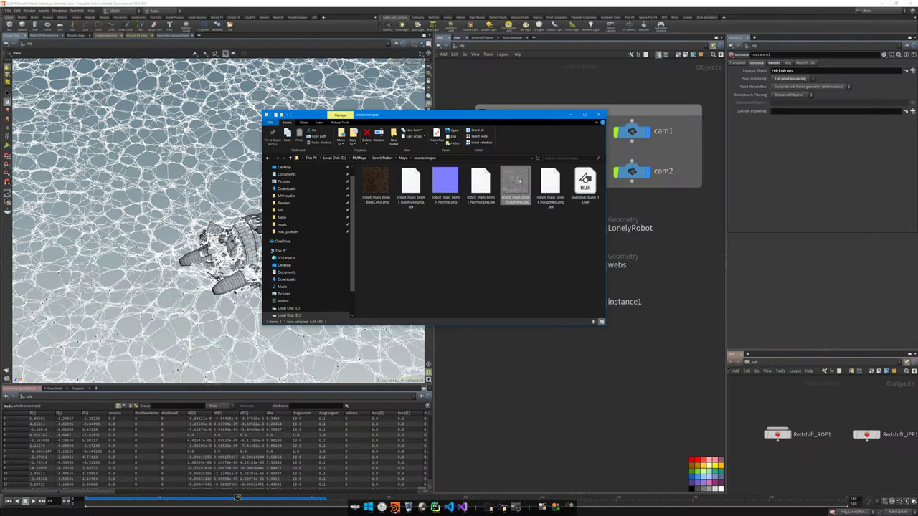
View the robot's roughness texture, close the image viewer and minimize File Explorer to return to Houdini
{"action": "double_click", "coordinate": [518, 182]}
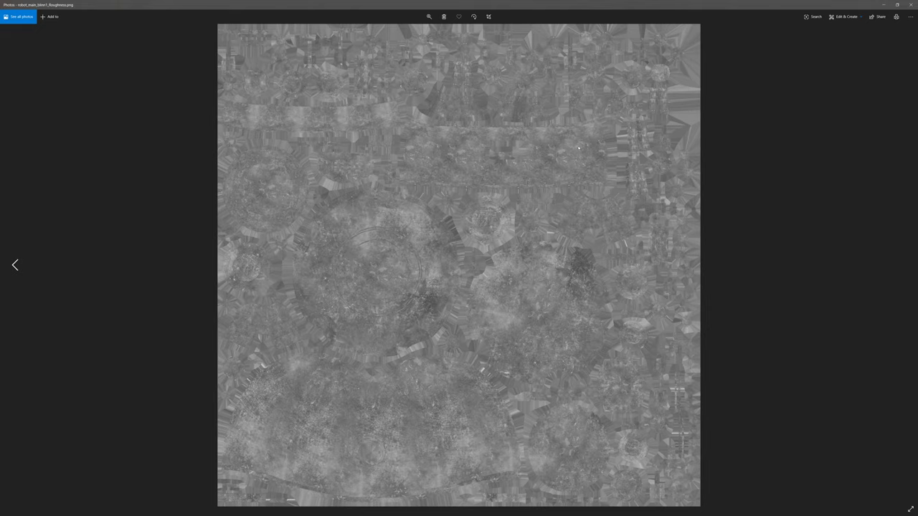
{"action": "left_click", "coordinate": [911, 5]}
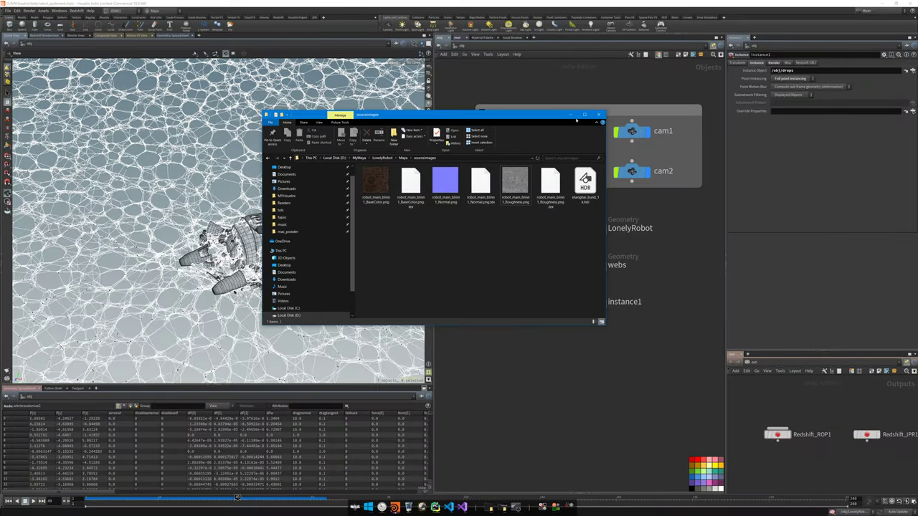
{"action": "left_click", "coordinate": [575, 117]}
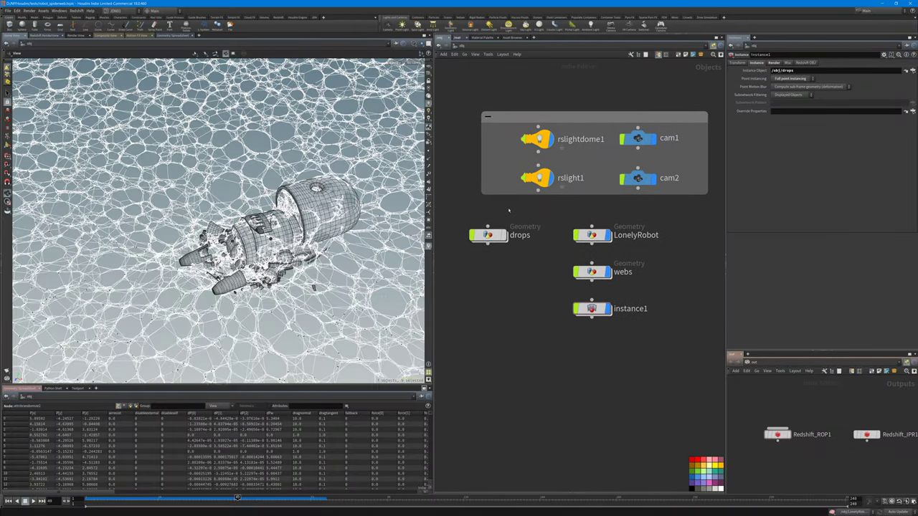
Open the material network and move the whole robot shader network upward, clear of the web and water materials
{"action": "left_click", "coordinate": [457, 38]}
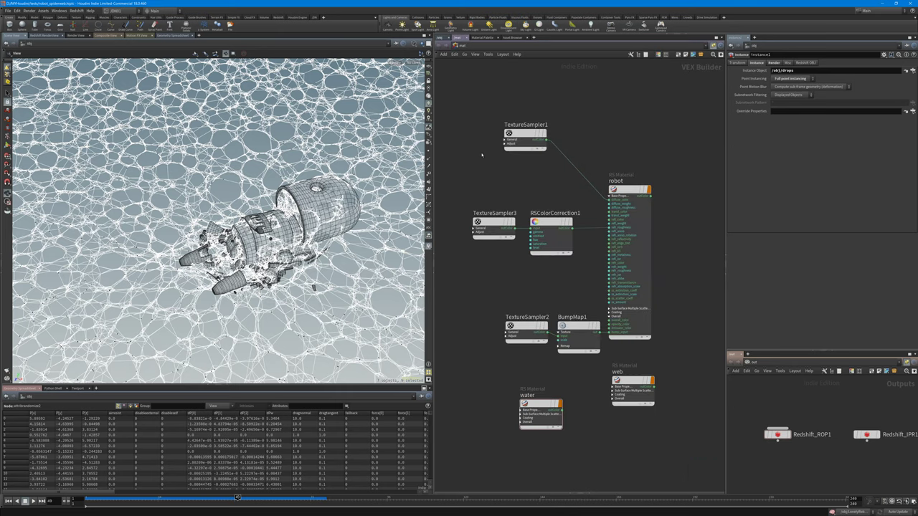
{"action": "middle_click_drag", "start_coordinate": [481, 171], "coordinate": [480, 130]}
{"action": "scroll", "coordinate": [679, 215], "scroll_direction": "down", "scroll_amount": 1}
{"action": "middle_click_drag", "start_coordinate": [679, 215], "coordinate": [661, 210]}
{"action": "scroll", "coordinate": [627, 240], "scroll_direction": "down", "scroll_amount": 1}
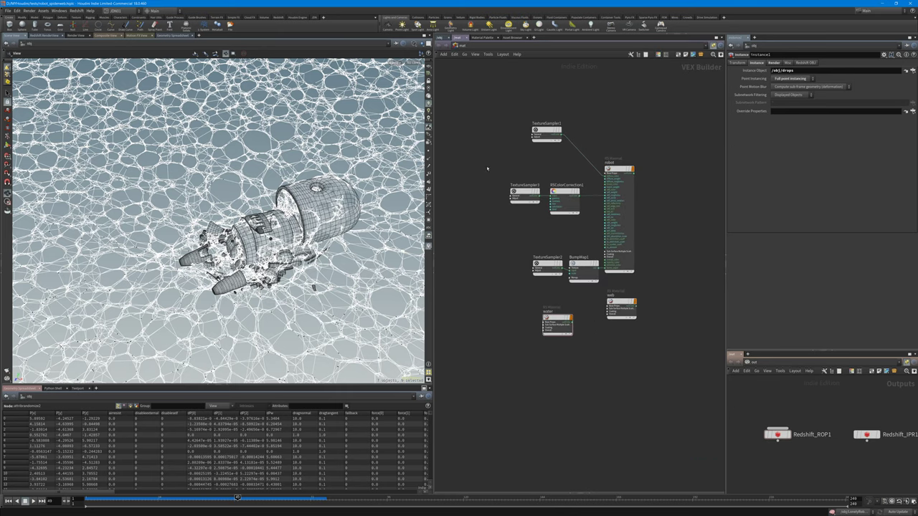
{"action": "left_click_drag", "start_coordinate": [481, 109], "coordinate": [642, 291]}
{"action": "left_click_drag", "start_coordinate": [584, 267], "coordinate": [581, 227]}
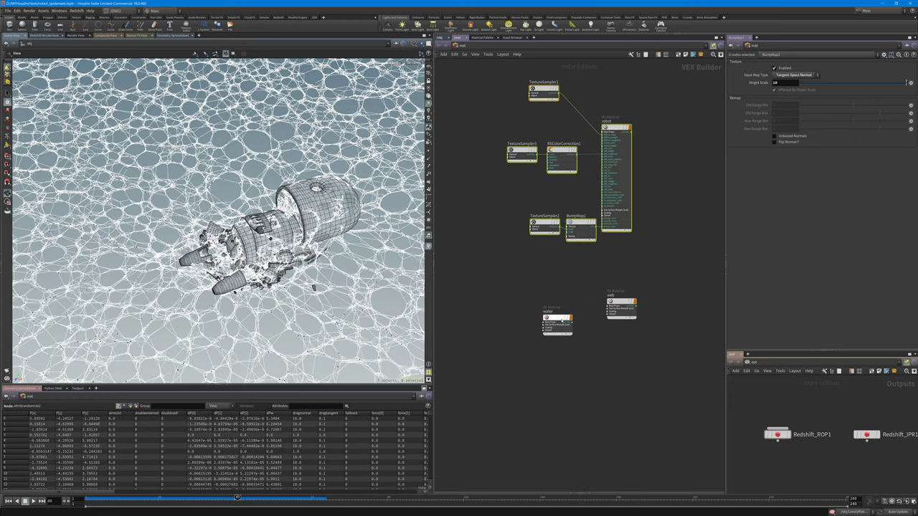
Stack the web and water materials in a column beneath the robot material, with web above water
{"action": "left_click_drag", "start_coordinate": [562, 321], "coordinate": [627, 340]}
{"action": "left_click_drag", "start_coordinate": [651, 290], "coordinate": [620, 339]}
{"action": "left_click_drag", "start_coordinate": [625, 303], "coordinate": [608, 280]}
{"action": "left_click_drag", "start_coordinate": [657, 294], "coordinate": [591, 327]}
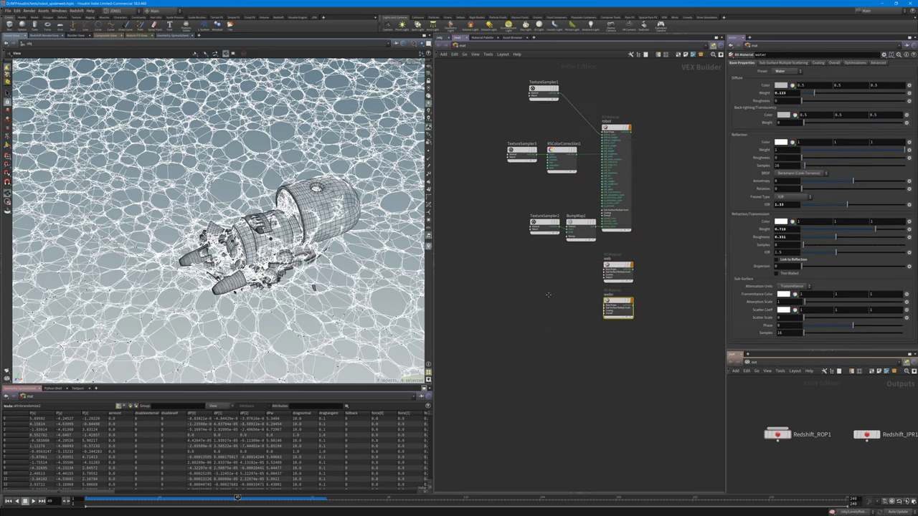
Examine the robot material's parameters and the image file path of TextureSampler1, which feeds its diffuse color
{"action": "middle_click_drag", "start_coordinate": [549, 295], "coordinate": [516, 337]}
{"action": "scroll", "coordinate": [609, 213], "scroll_direction": "up", "scroll_amount": 3}
{"action": "middle_click_drag", "start_coordinate": [618, 214], "coordinate": [658, 218]}
{"action": "middle_click_drag", "start_coordinate": [550, 246], "coordinate": [563, 263]}
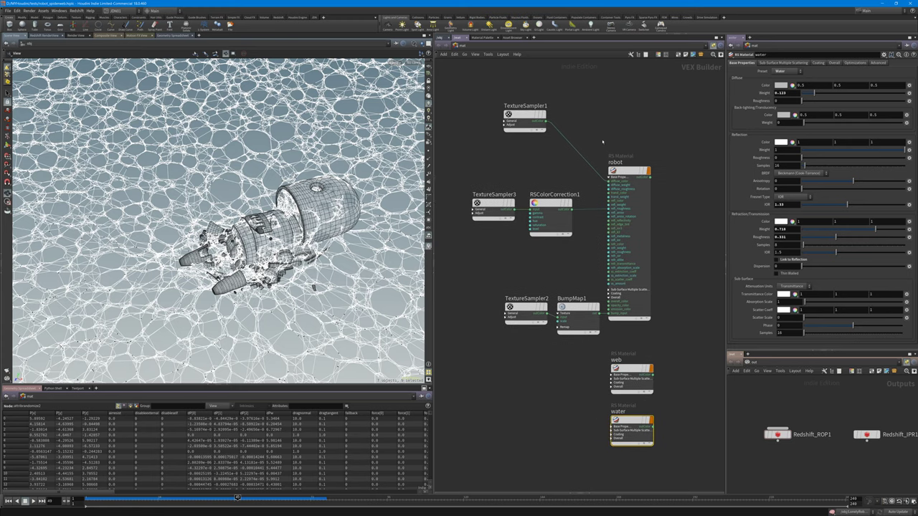
{"action": "left_click_drag", "start_coordinate": [607, 148], "coordinate": [637, 199]}
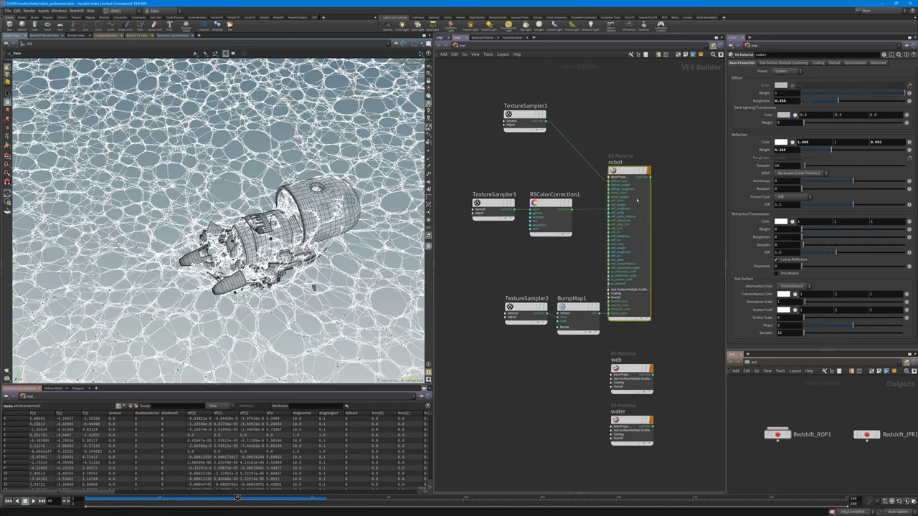
{"action": "left_click_drag", "start_coordinate": [539, 116], "coordinate": [469, 162]}
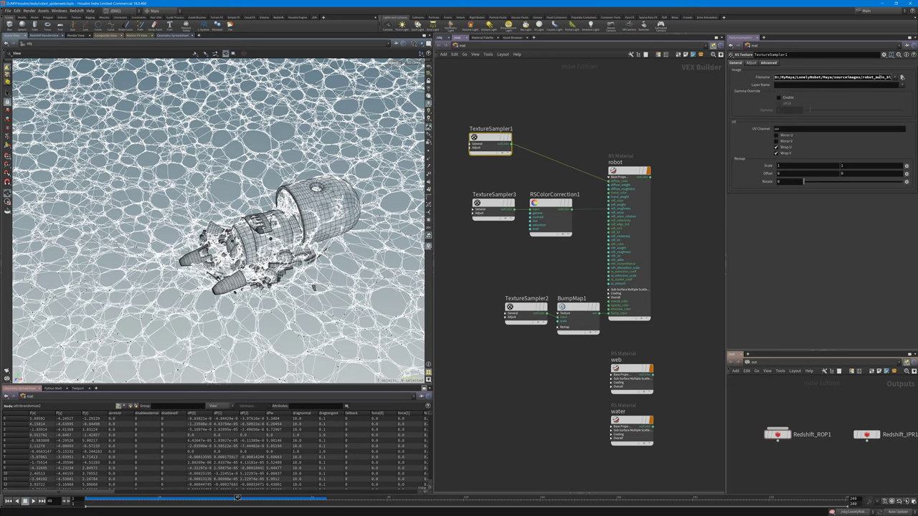
{"action": "left_click", "coordinate": [880, 77]}
{"action": "left_click", "coordinate": [543, 178]}
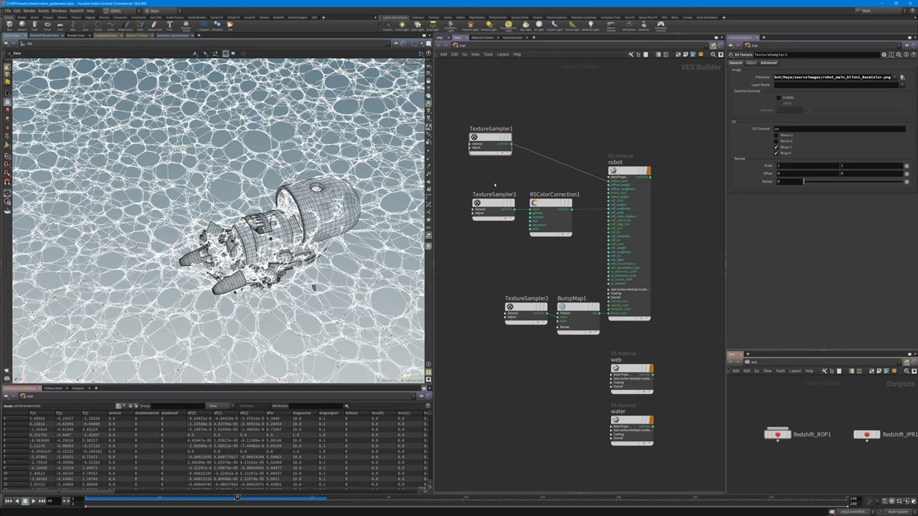
Examine TextureSampler3 and the RSColorCorrection1 gamma and contrast settings that feed the robot's reflection roughness
{"action": "scroll", "coordinate": [495, 185], "scroll_direction": "up", "scroll_amount": 3}
{"action": "left_click_drag", "start_coordinate": [487, 173], "coordinate": [487, 241]}
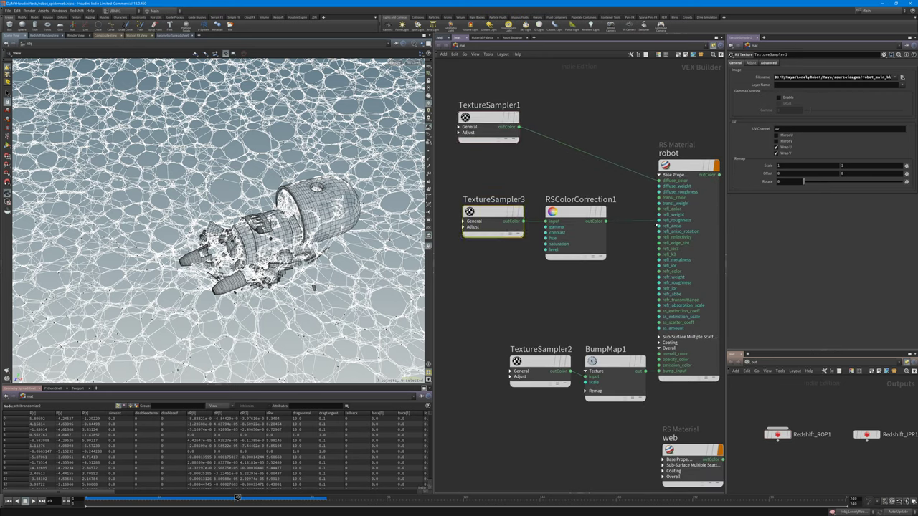
{"action": "left_click_drag", "start_coordinate": [584, 190], "coordinate": [569, 213]}
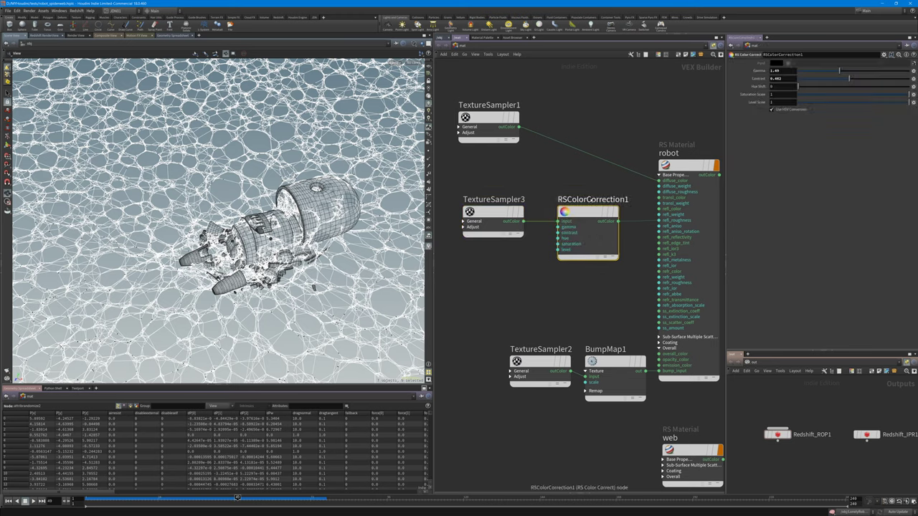
Examine the BumpMap1 settings and the TextureSampler2 image connected to the robot material's bump input
{"action": "middle_click_drag", "start_coordinate": [538, 329], "coordinate": [514, 248]}
{"action": "left_click_drag", "start_coordinate": [502, 282], "coordinate": [468, 289]}
{"action": "left_click_drag", "start_coordinate": [557, 246], "coordinate": [583, 329]}
{"action": "left_click_drag", "start_coordinate": [585, 282], "coordinate": [573, 282]}
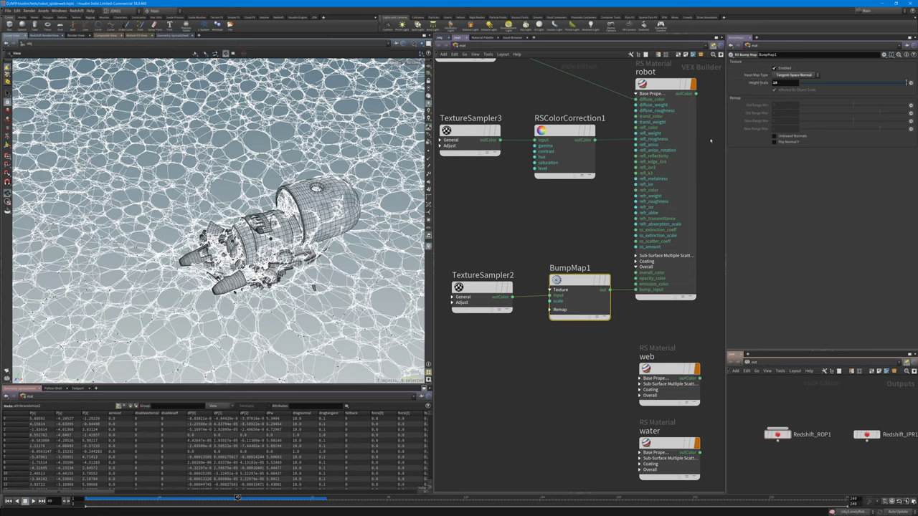
{"action": "left_click_drag", "start_coordinate": [517, 257], "coordinate": [491, 340]}
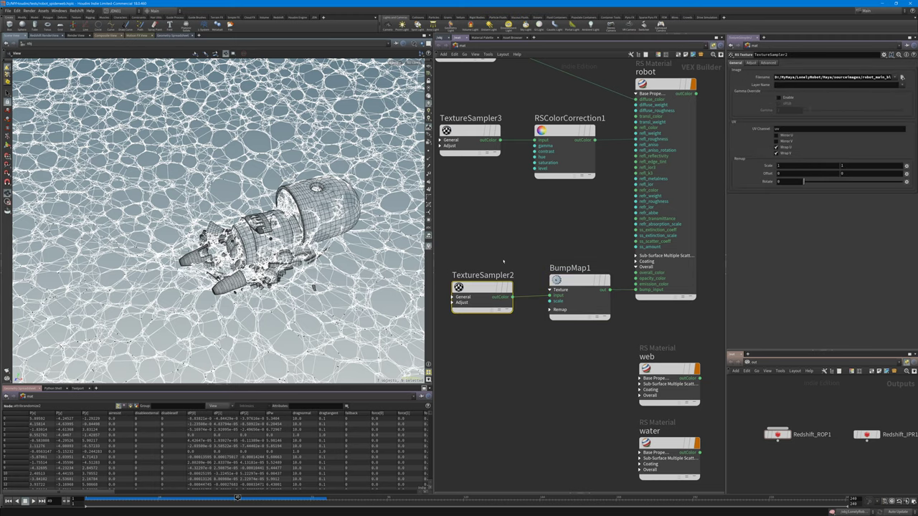
Select the web material and view its base properties alongside the rest of the material network
{"action": "middle_click_drag", "start_coordinate": [540, 404], "coordinate": [503, 277]}
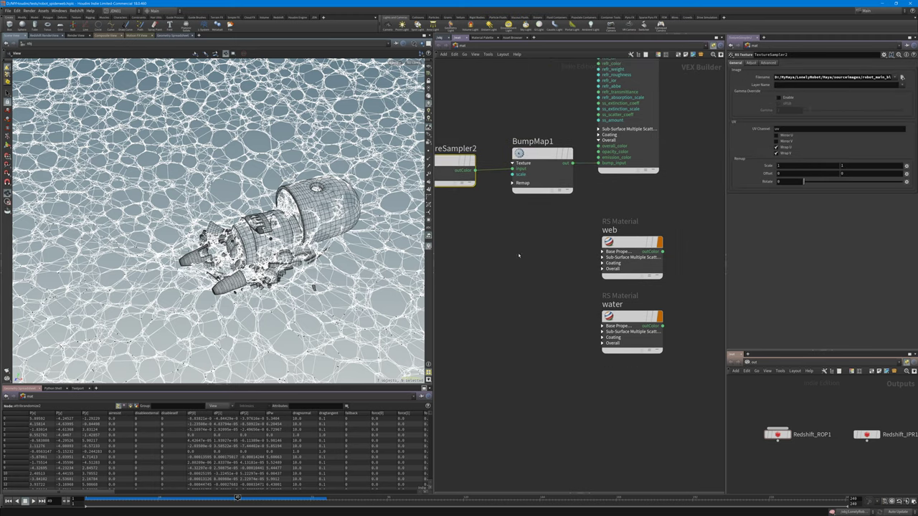
{"action": "left_click_drag", "start_coordinate": [539, 227], "coordinate": [664, 280]}
{"action": "scroll", "coordinate": [679, 249], "scroll_direction": "down", "scroll_amount": 2}
{"action": "middle_click_drag", "start_coordinate": [679, 249], "coordinate": [642, 303]}
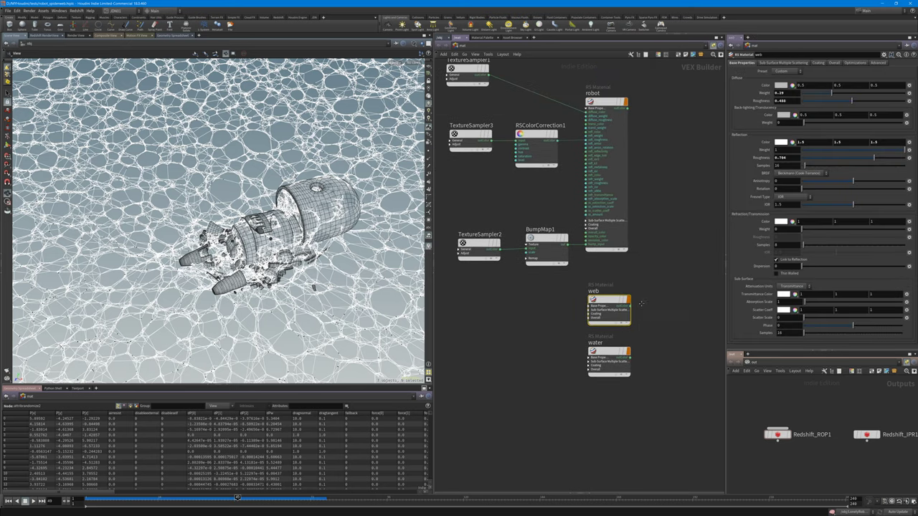
Select the robot material and tidy its network by moving TextureSampler1 directly above TextureSampler3
{"action": "left_click_drag", "start_coordinate": [670, 167], "coordinate": [607, 218]}
{"action": "scroll", "coordinate": [508, 185], "scroll_direction": "down", "scroll_amount": 1}
{"action": "middle_click_drag", "start_coordinate": [512, 204], "coordinate": [522, 259]}
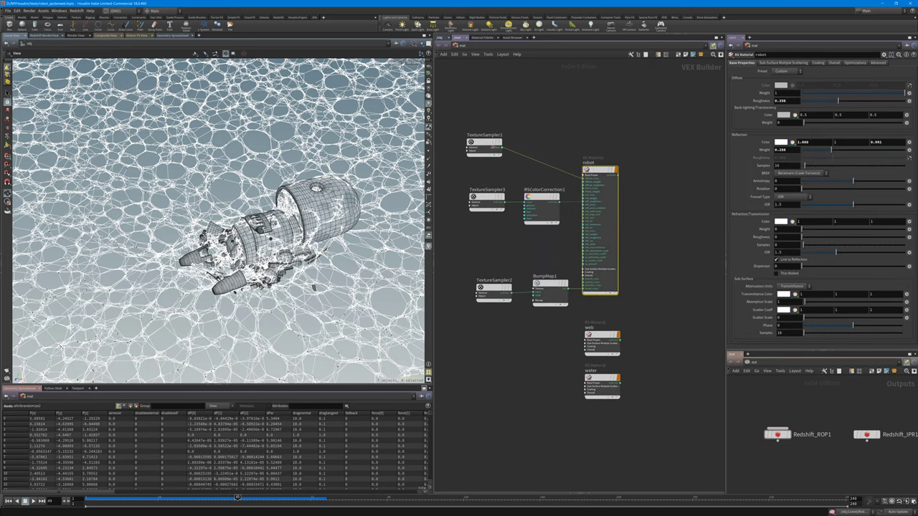
{"action": "left_click_drag", "start_coordinate": [485, 145], "coordinate": [487, 172]}
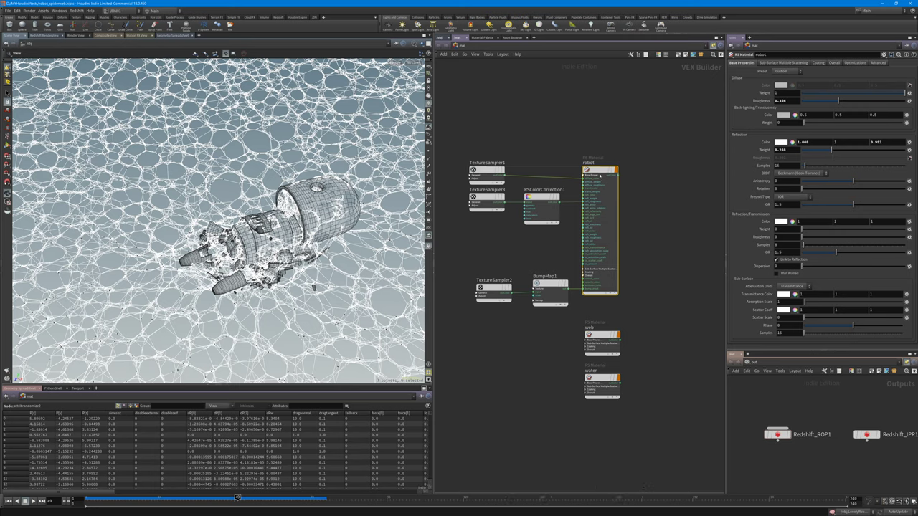
{"action": "left_click_drag", "start_coordinate": [594, 193], "coordinate": [594, 189]}
Examine the web material's diffuse weight, reflection roughness, coating, overall, optimization, advanced and subsurface scattering settings
{"action": "left_click", "coordinate": [602, 337]}
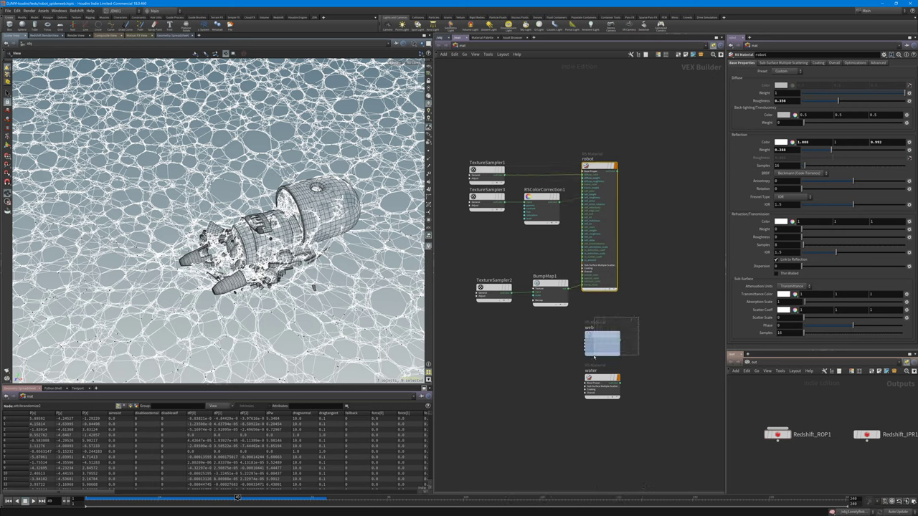
{"action": "middle_click_drag", "start_coordinate": [602, 337], "coordinate": [585, 302]}
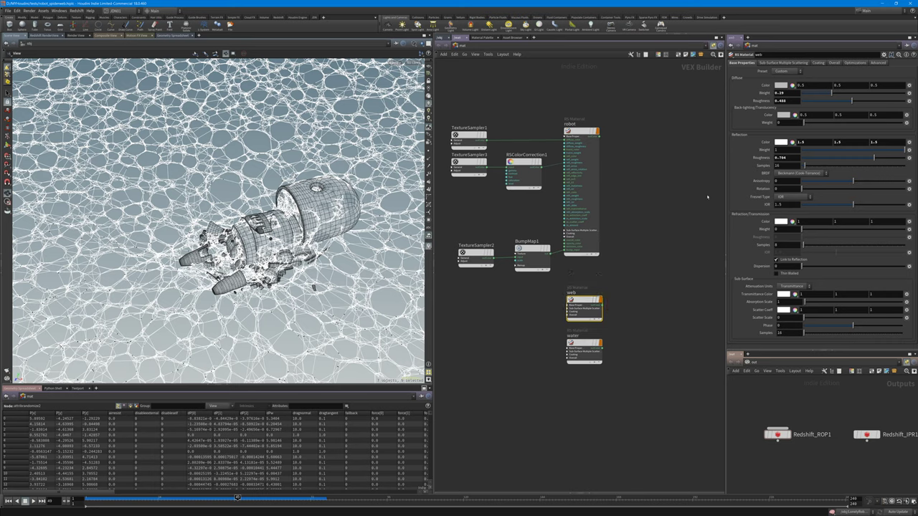
{"action": "scroll", "coordinate": [592, 338], "scroll_direction": "up", "scroll_amount": 8}
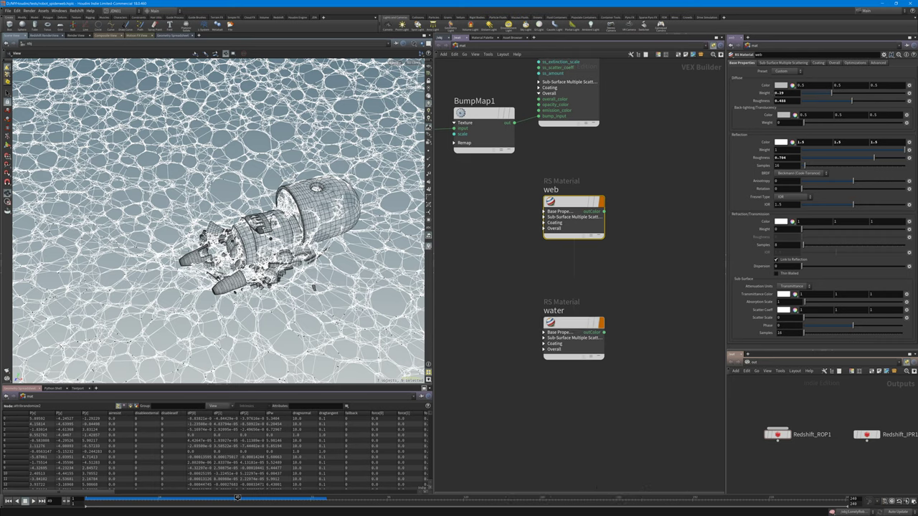
{"action": "left_click_drag", "start_coordinate": [792, 94], "coordinate": [772, 94]}
{"action": "left_click", "coordinate": [790, 158]}
{"action": "left_click", "coordinate": [819, 62]}
{"action": "left_click", "coordinate": [834, 63]}
{"action": "left_click", "coordinate": [856, 64]}
{"action": "left_click", "coordinate": [878, 63]}
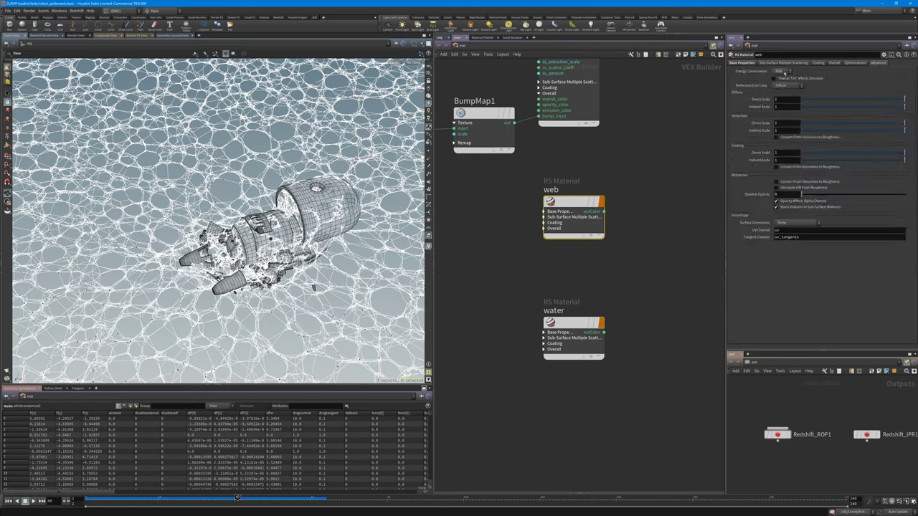
{"action": "left_click", "coordinate": [769, 63]}
{"action": "left_click", "coordinate": [743, 63]}
Inspect the water material's base properties and its list of presets, choosing Water
{"action": "left_click", "coordinate": [574, 336]}
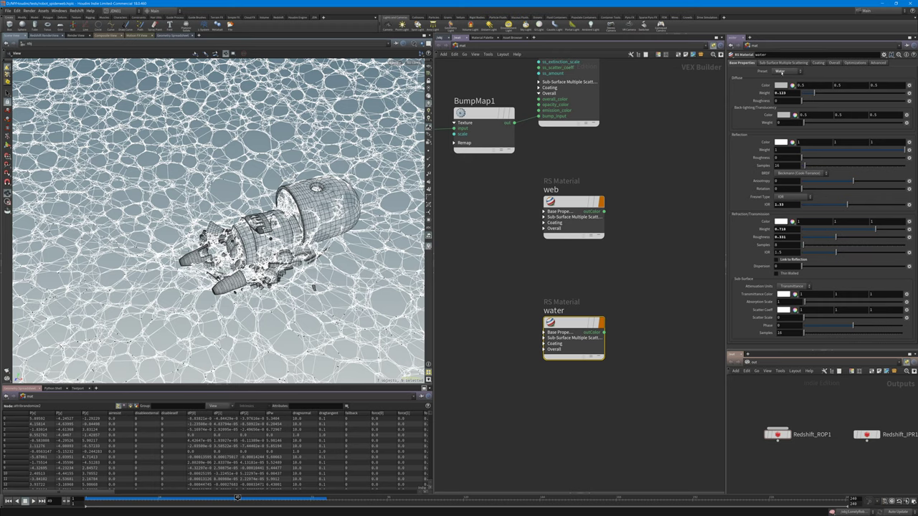
{"action": "left_click", "coordinate": [781, 72]}
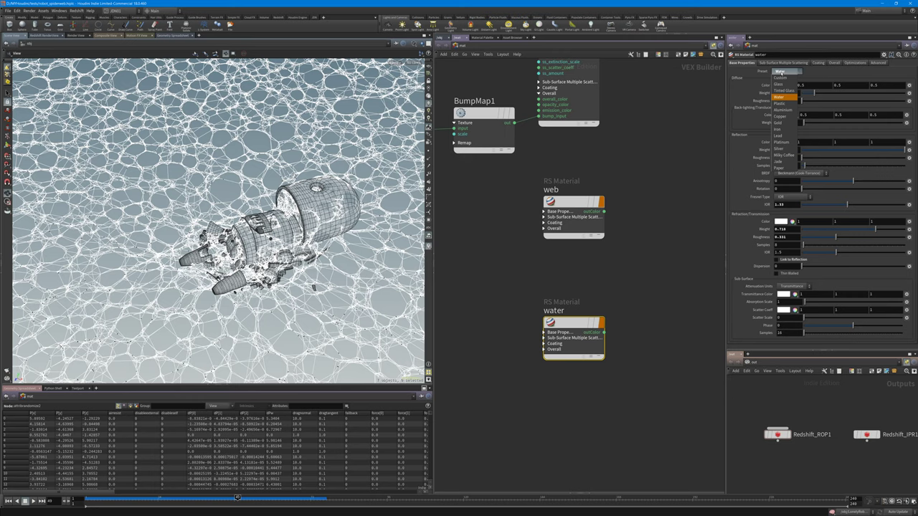
{"action": "left_click", "coordinate": [781, 97]}
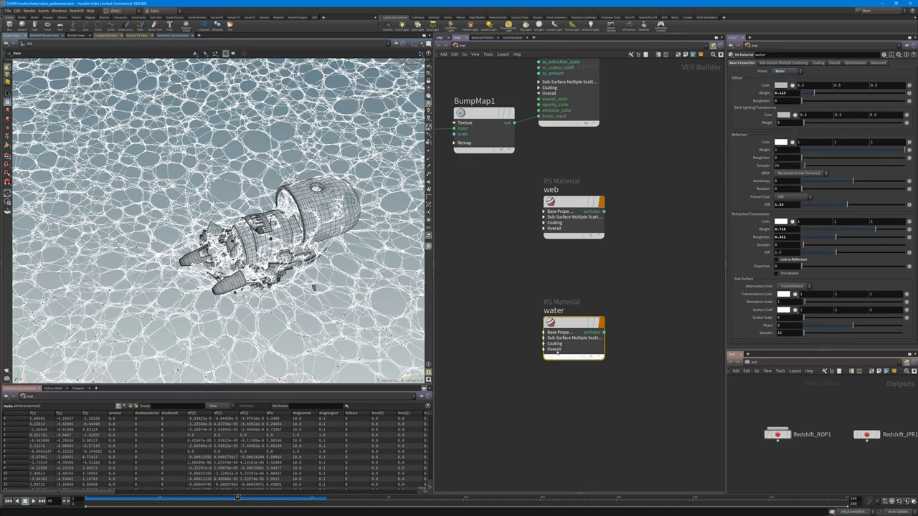
Return to the object level and examine the view settings of cam1
{"action": "left_click", "coordinate": [440, 39]}
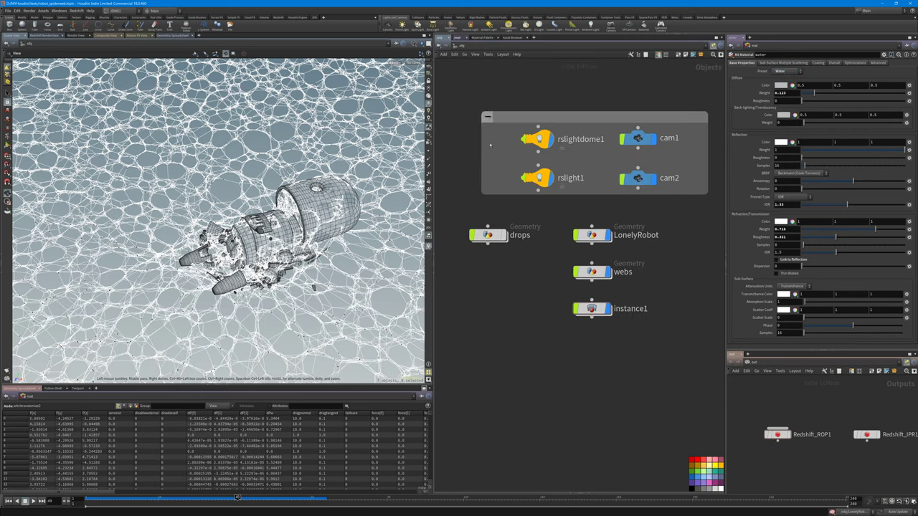
{"action": "middle_click_drag", "start_coordinate": [537, 337], "coordinate": [557, 363]}
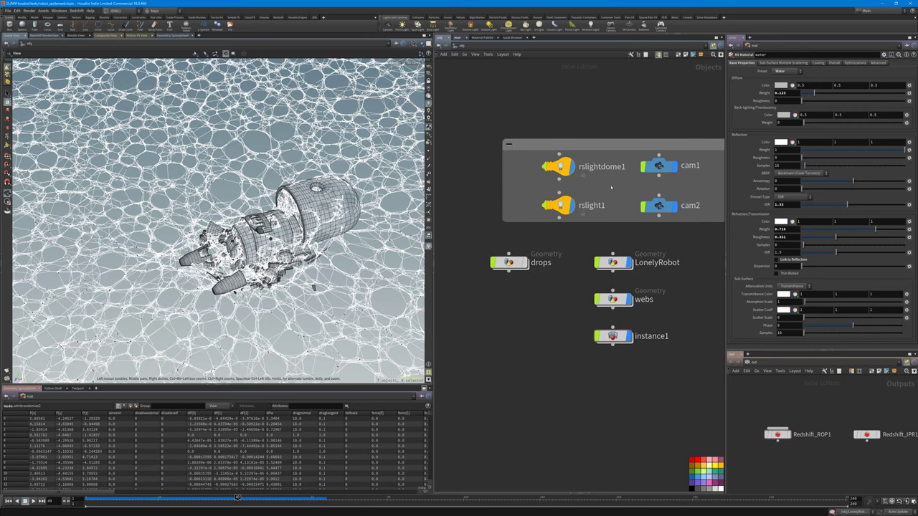
{"action": "left_click", "coordinate": [659, 166]}
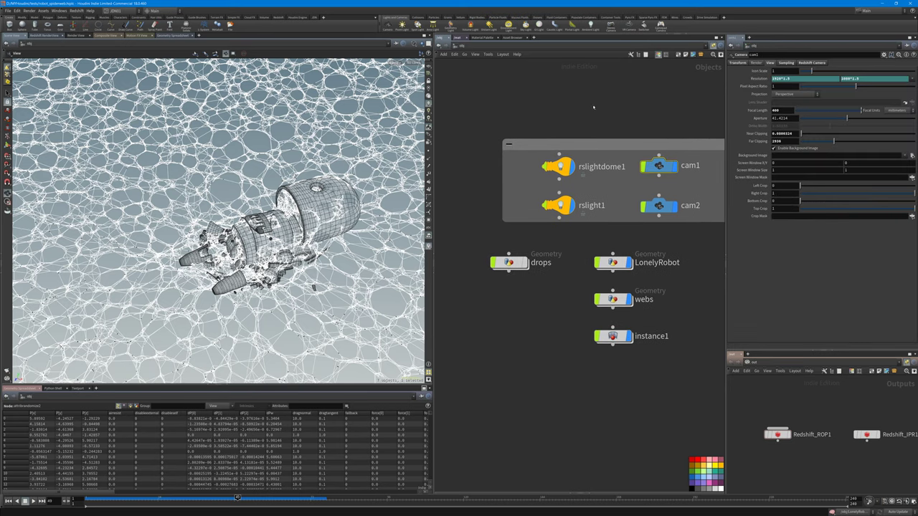
Look through cam1, show the viewport smooth shaded without wireframe, and look through cam2
{"action": "left_click", "coordinate": [413, 65]}
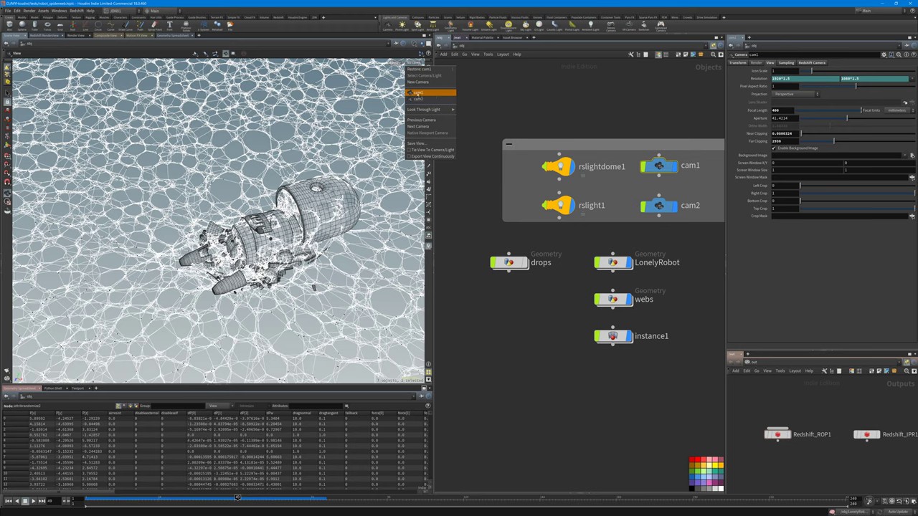
{"action": "left_click", "coordinate": [419, 93]}
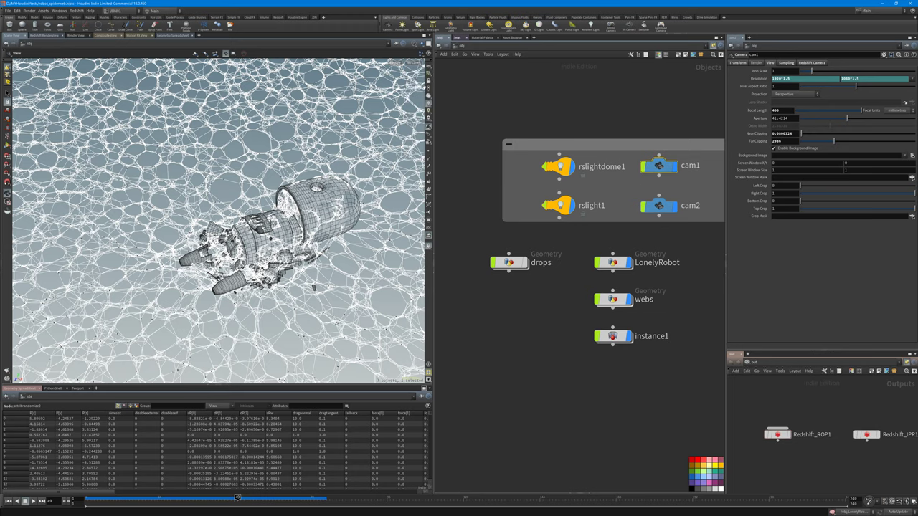
{"action": "left_click", "coordinate": [416, 55]}
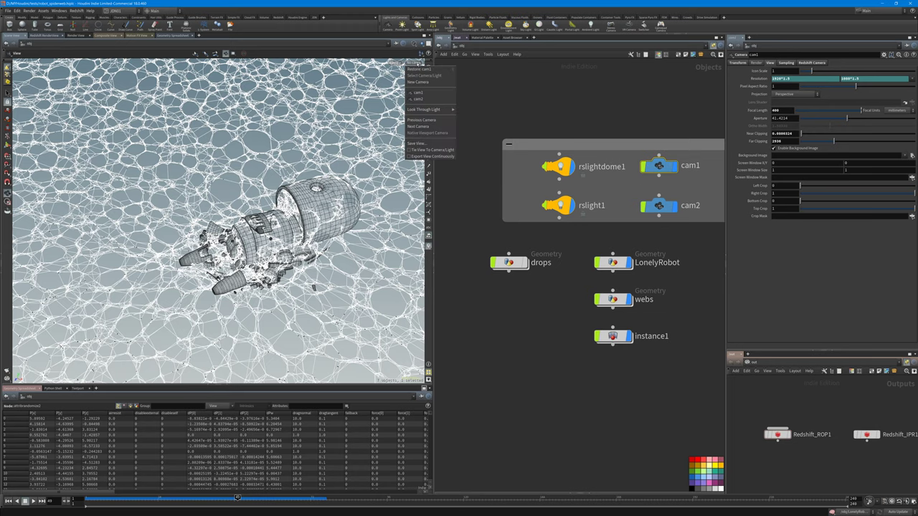
{"action": "left_click", "coordinate": [418, 92]}
{"action": "key", "text": "w"}
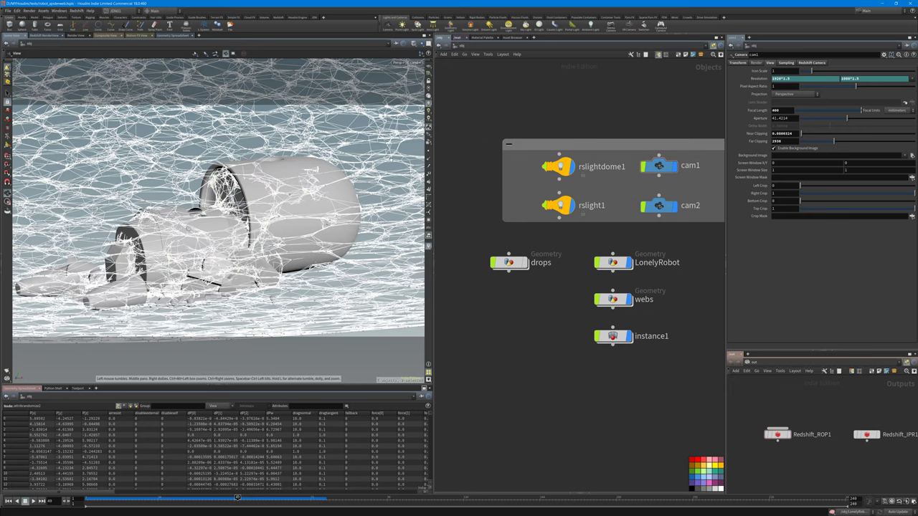
{"action": "left_click", "coordinate": [416, 54]}
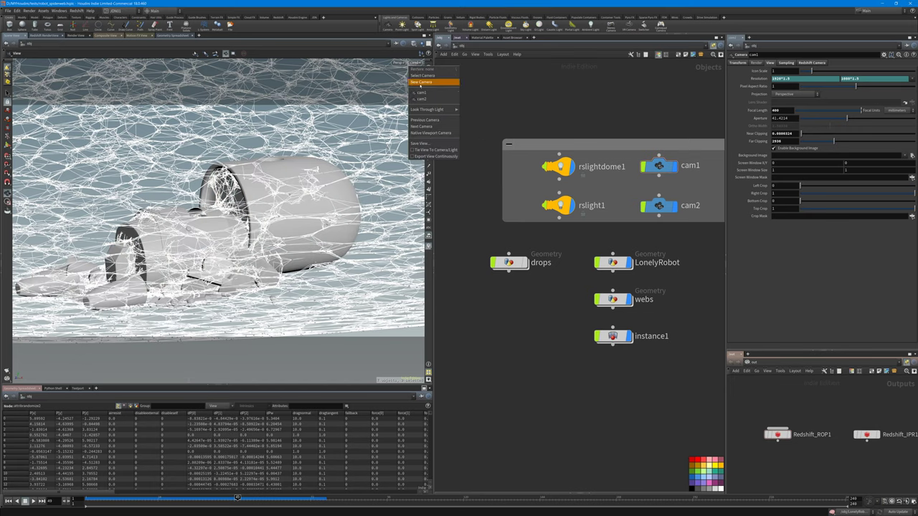
{"action": "left_click", "coordinate": [418, 99]}
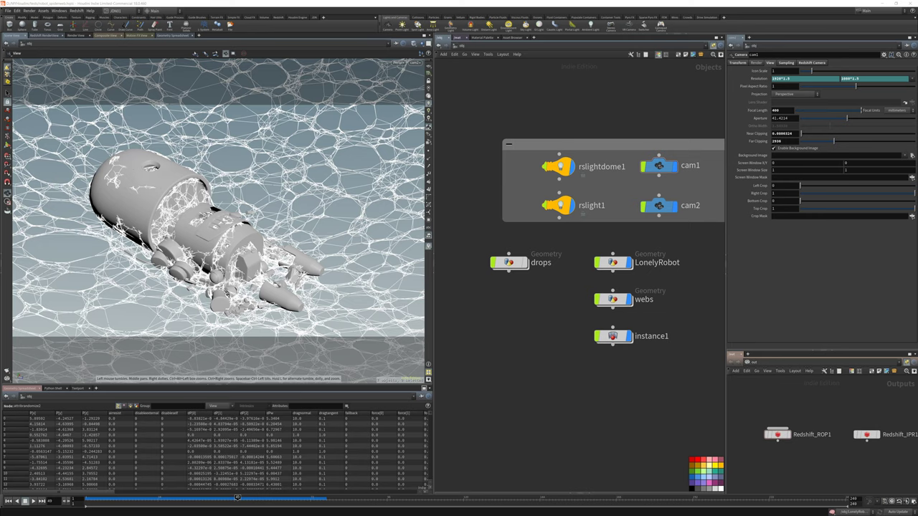
Switch the viewport back to cam1 and examine that camera's focal length setting
{"action": "left_click", "coordinate": [416, 62]}
{"action": "left_click", "coordinate": [418, 94]}
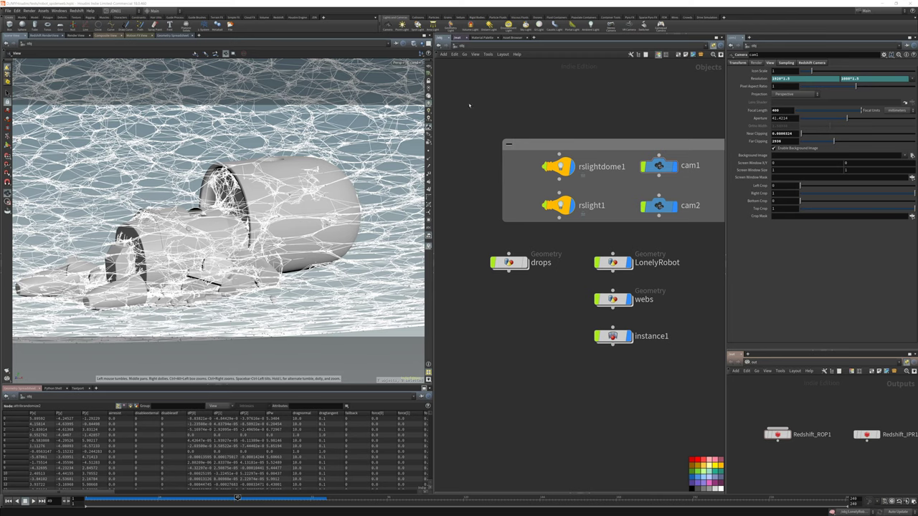
{"action": "middle_click_drag", "start_coordinate": [569, 121], "coordinate": [527, 96]}
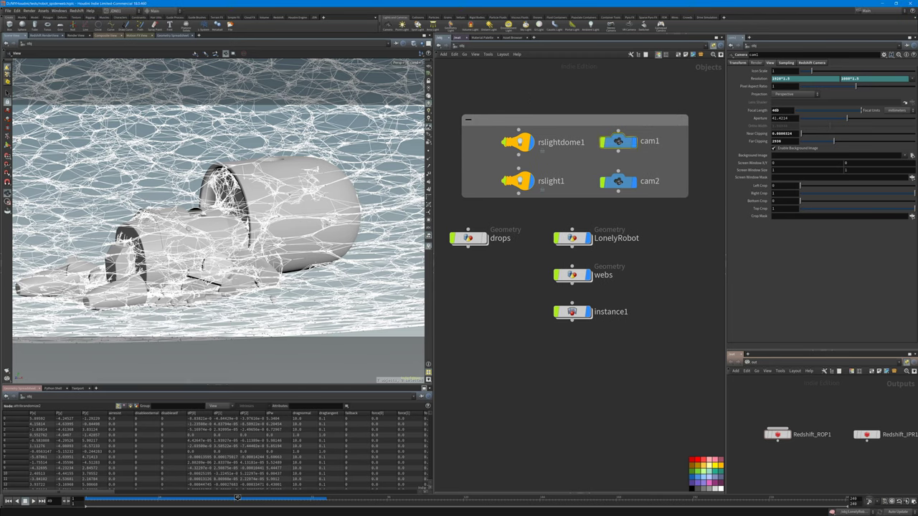
{"action": "double_click", "coordinate": [782, 111]}
{"action": "left_click", "coordinate": [537, 99]}
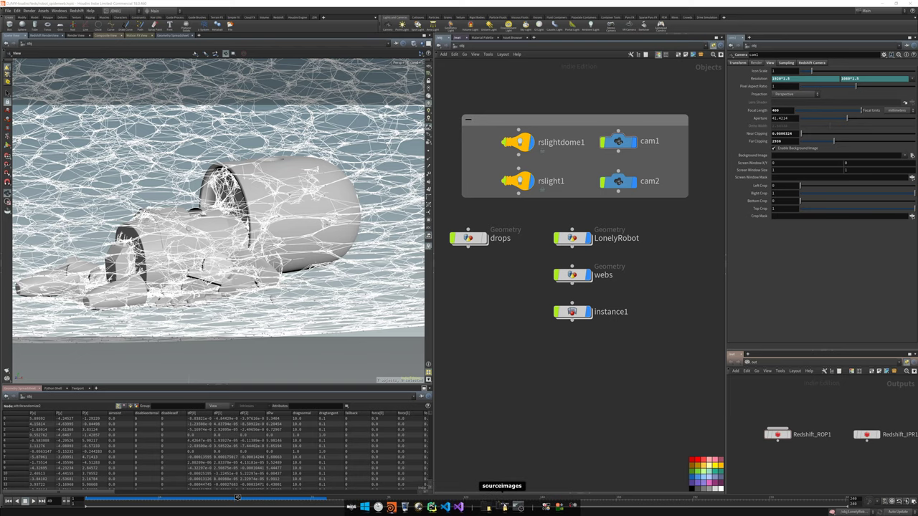
Open the rendered still dead_robot_V001.jpg from the trapped output folder, examine the framing, and close the image and folder
{"action": "left_click", "coordinate": [491, 507]}
{"action": "left_click", "coordinate": [490, 508]}
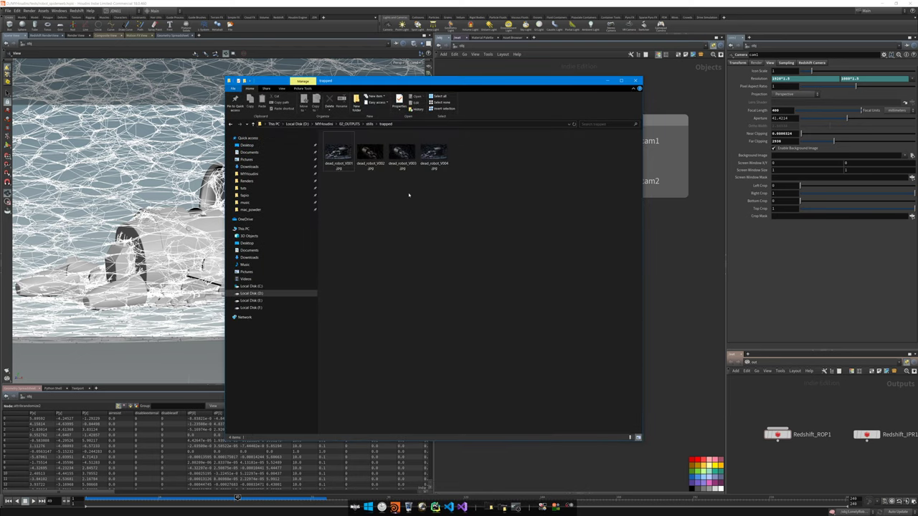
{"action": "double_click", "coordinate": [339, 151]}
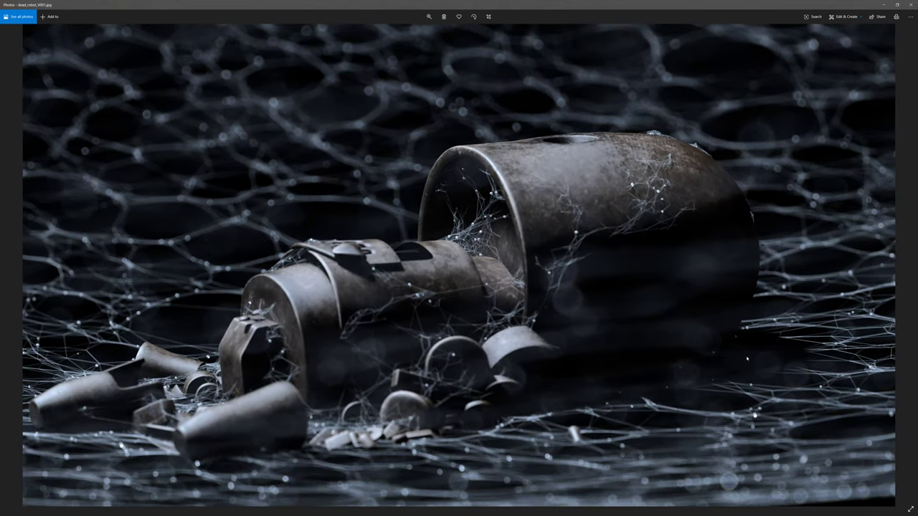
{"action": "left_click_drag", "start_coordinate": [747, 358], "coordinate": [687, 237]}
{"action": "left_click", "coordinate": [911, 5]}
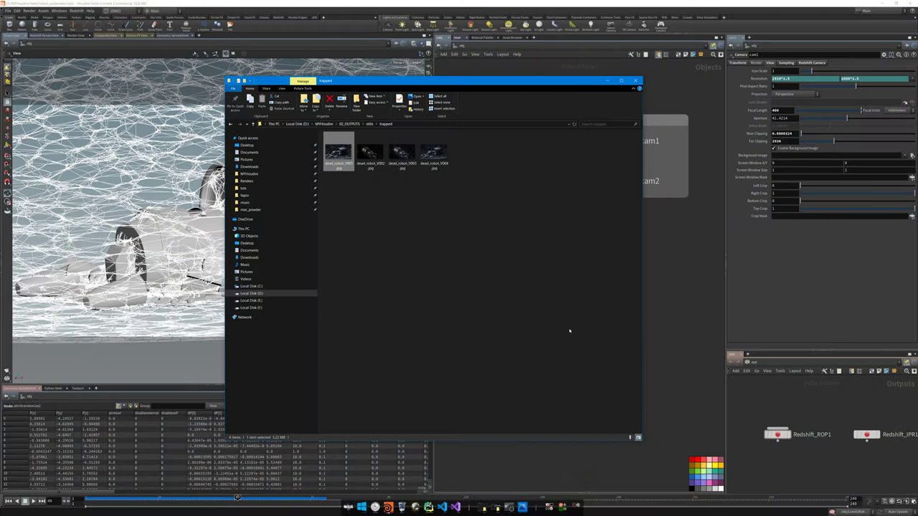
{"action": "key", "text": "alt+F4"}
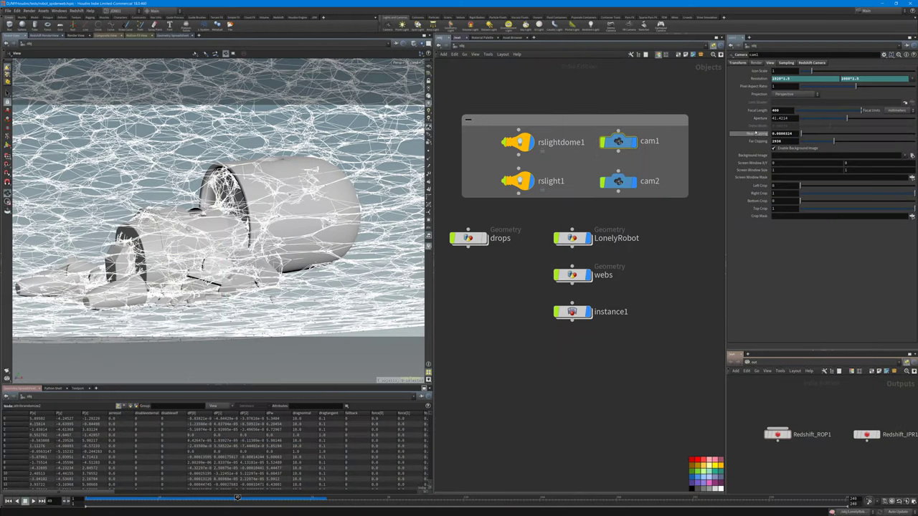
Examine cam1's shutter, focus distance and f-stop sampling values and its Redshift depth-of-field settings
{"action": "left_click", "coordinate": [784, 64]}
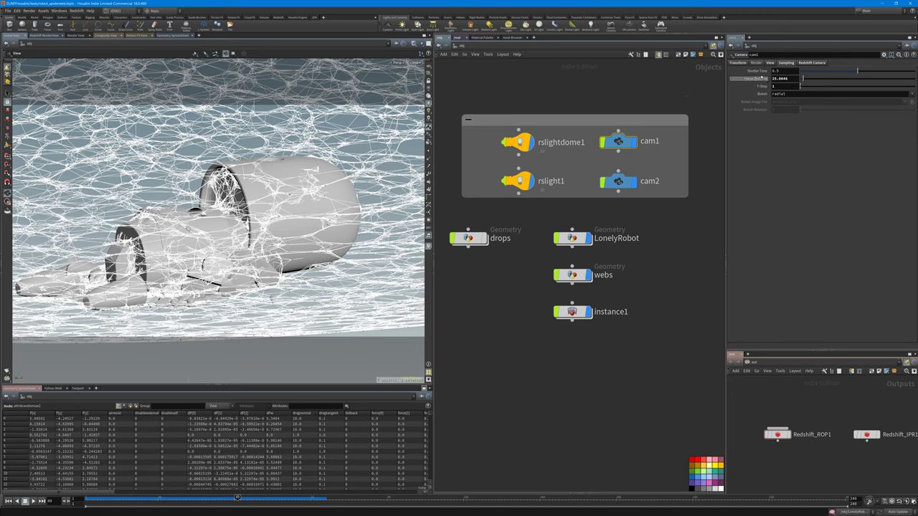
{"action": "left_click", "coordinate": [805, 63]}
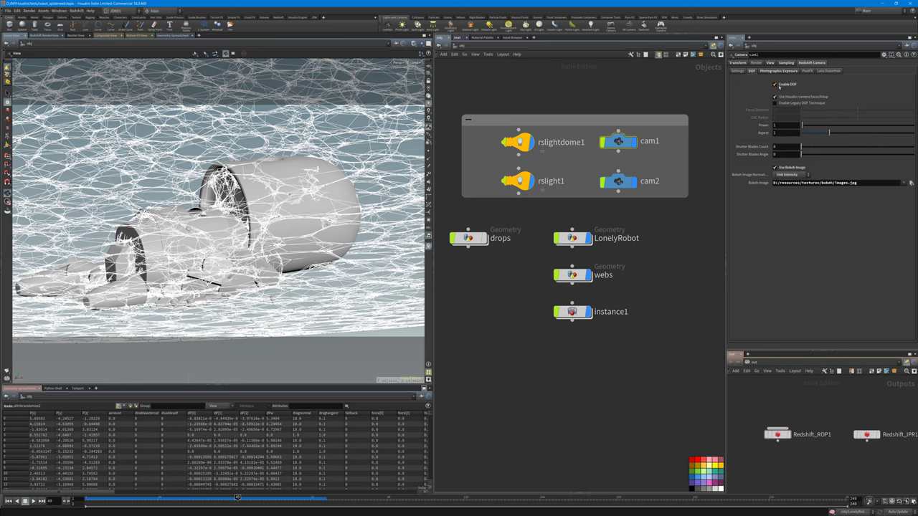
Reopen dead_robot_V001.jpg, examine the bokeh on the blurred background webs, and return to the Houdini scene
{"action": "key", "text": "alt+Tab"}
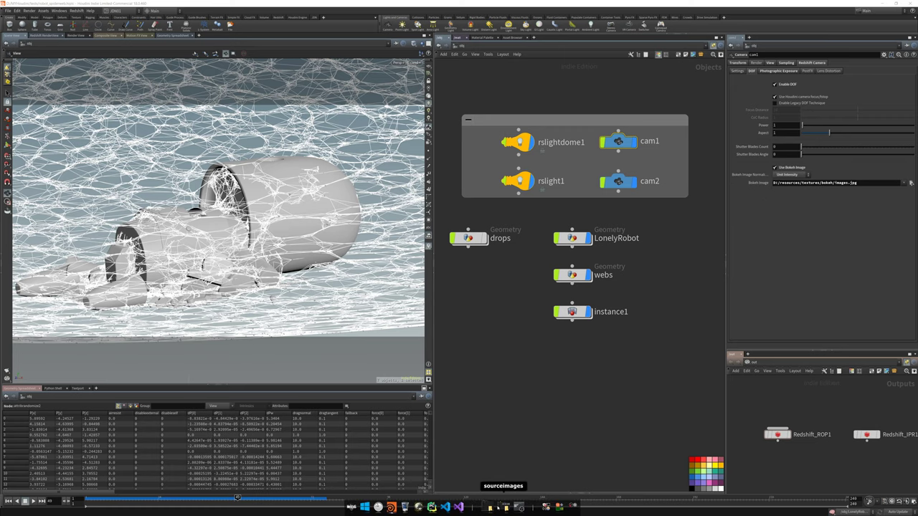
{"action": "left_click", "coordinate": [490, 506]}
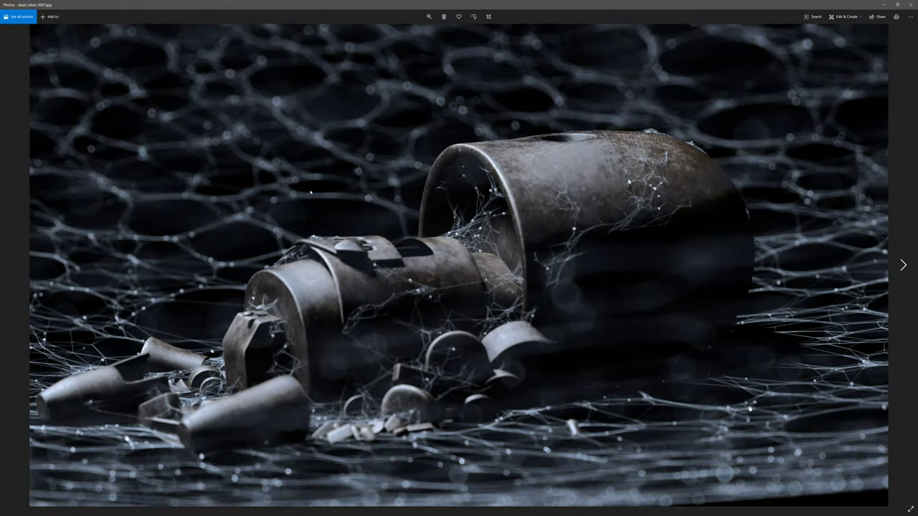
{"action": "scroll", "coordinate": [310, 191], "scroll_direction": "up", "scroll_amount": 2}
{"action": "left_click_drag", "start_coordinate": [282, 145], "coordinate": [472, 302]}
{"action": "left_click_drag", "start_coordinate": [338, 182], "coordinate": [367, 182]}
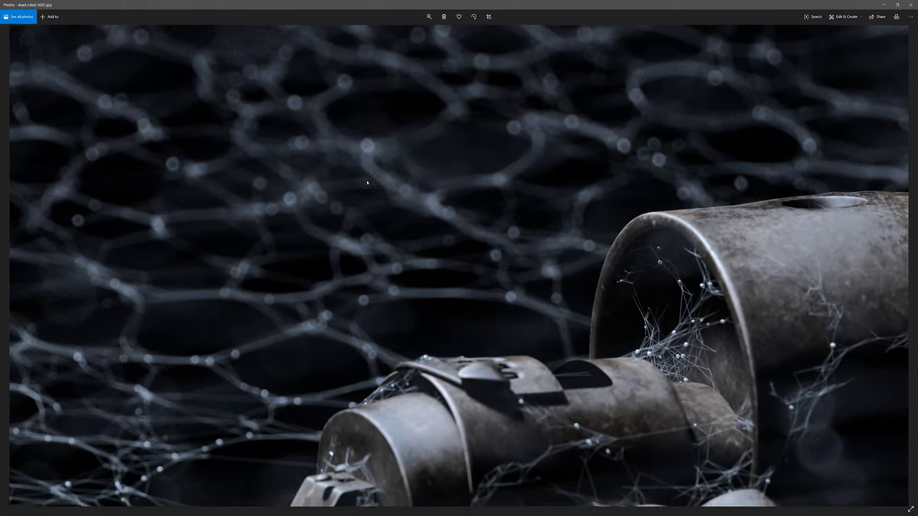
{"action": "scroll", "coordinate": [367, 182], "scroll_direction": "up", "scroll_amount": 1}
{"action": "scroll", "coordinate": [691, 121], "scroll_direction": "up", "scroll_amount": 3}
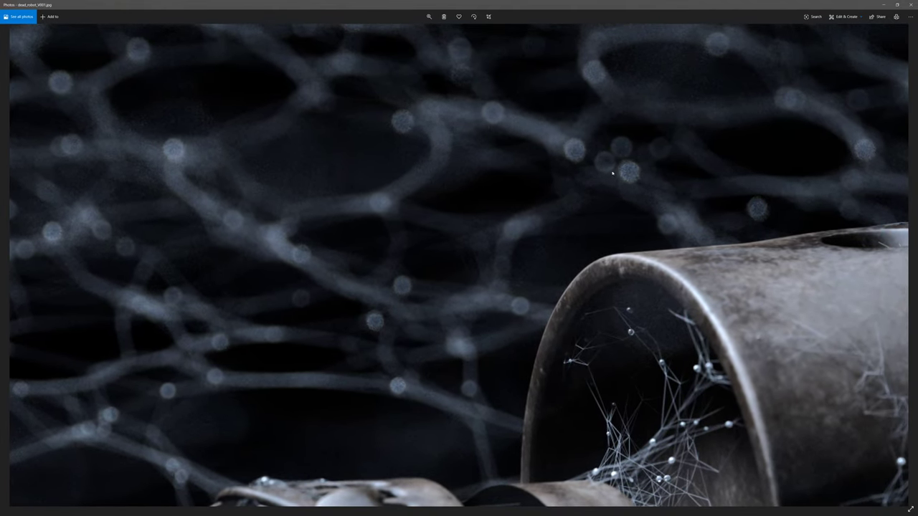
{"action": "left_click", "coordinate": [911, 5]}
{"action": "left_click", "coordinate": [786, 250]}
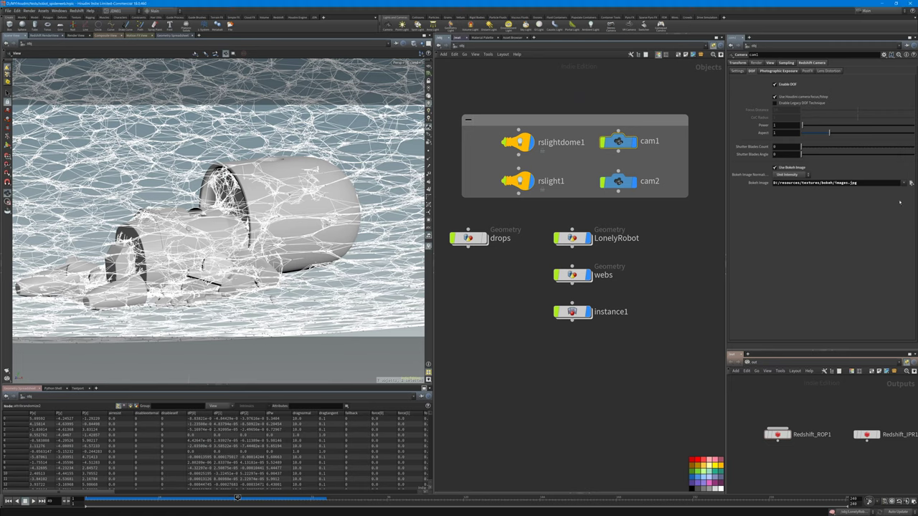
Browse the available bokeh images for cam1 without replacing the current one, and examine its Photographic Exposure settings
{"action": "left_click", "coordinate": [911, 183]}
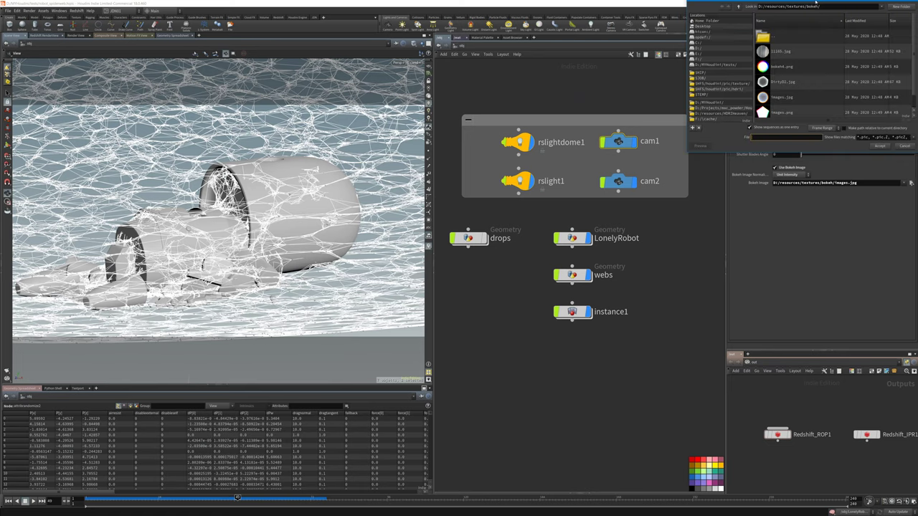
{"action": "left_click", "coordinate": [772, 53]}
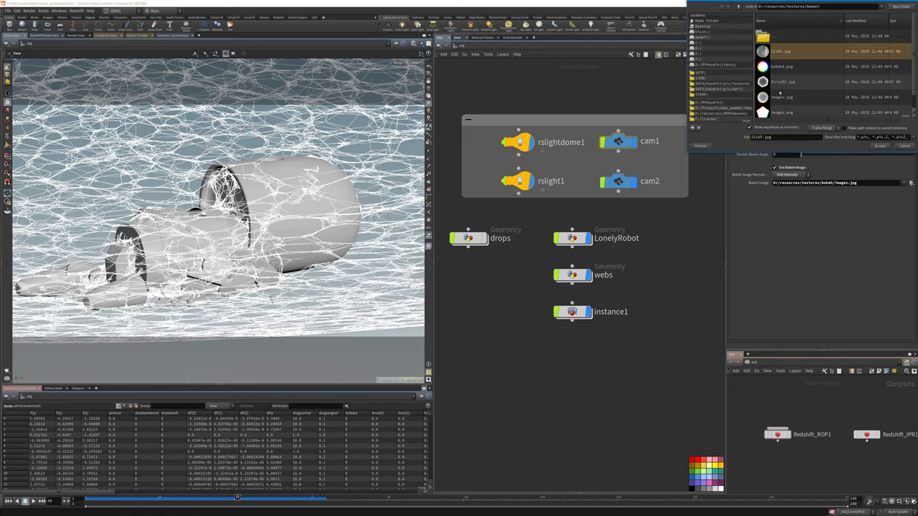
{"action": "scroll", "coordinate": [780, 91], "scroll_direction": "down", "scroll_amount": 1}
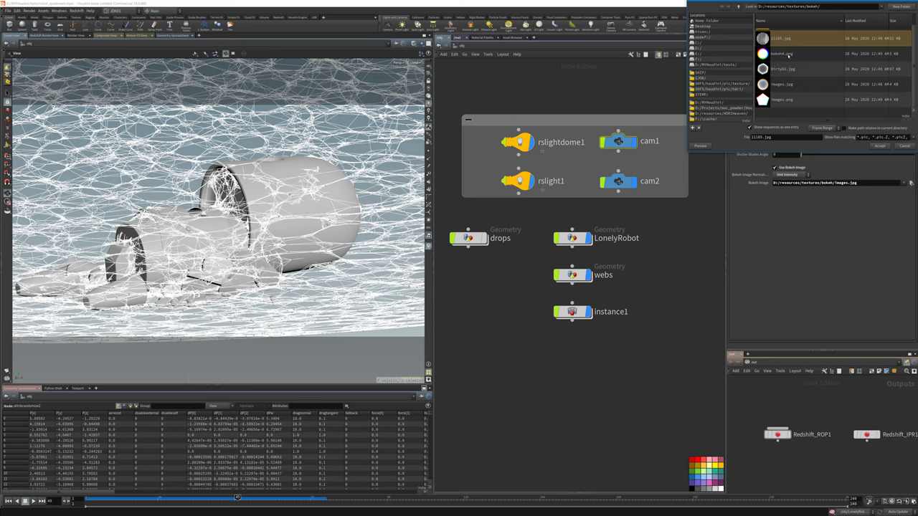
{"action": "left_click", "coordinate": [907, 146]}
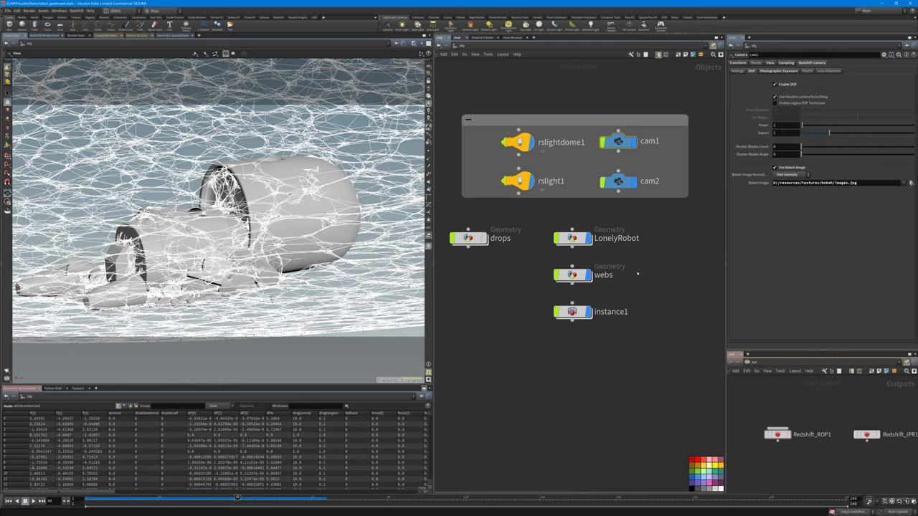
{"action": "left_click", "coordinate": [767, 72]}
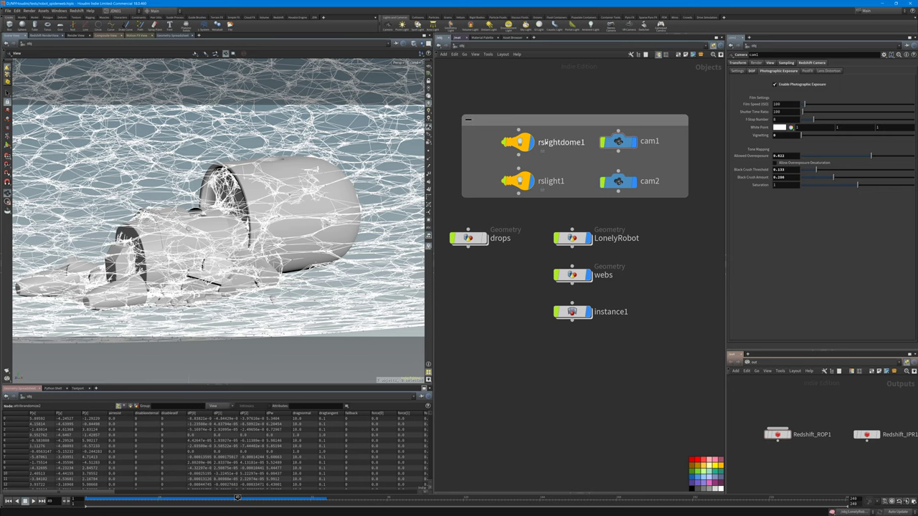
Inspect the light settings of rslightdome1 and browse the HDRIHeaven folder for its dome map
{"action": "middle_click_drag", "start_coordinate": [542, 221], "coordinate": [550, 245]}
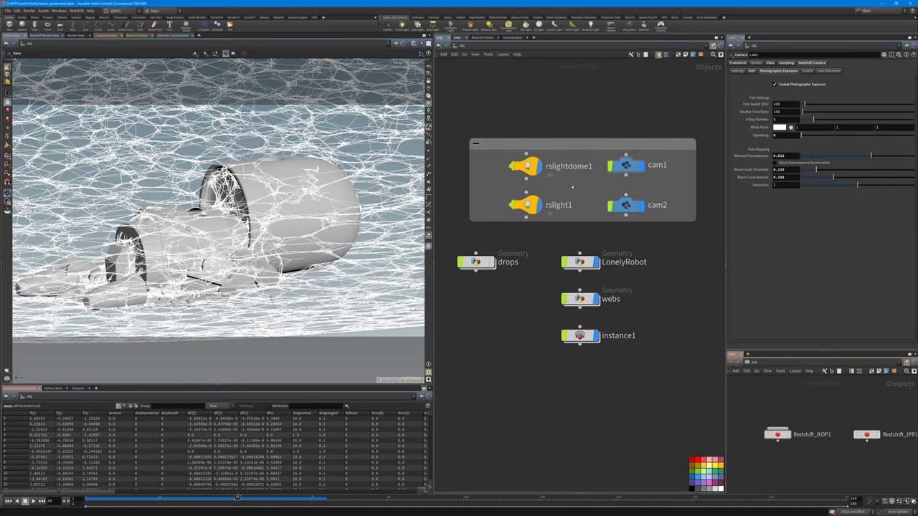
{"action": "left_click", "coordinate": [525, 166]}
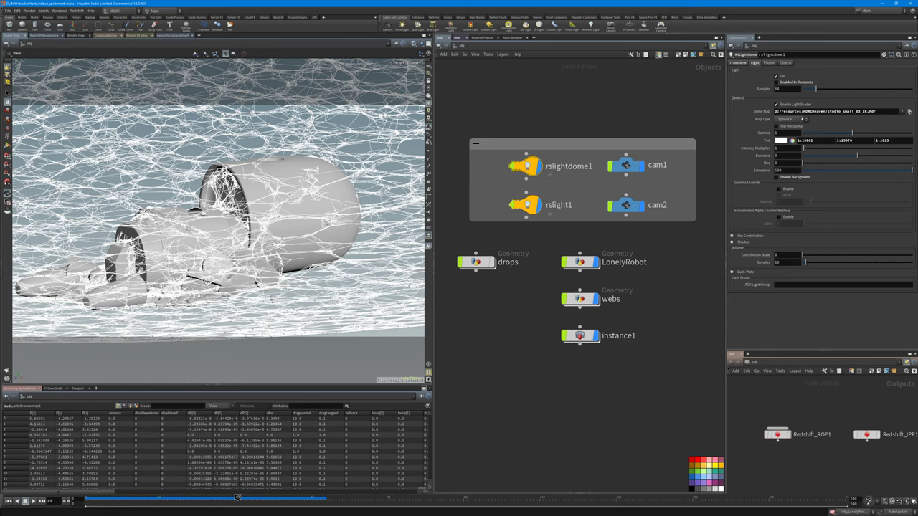
{"action": "left_click", "coordinate": [908, 112]}
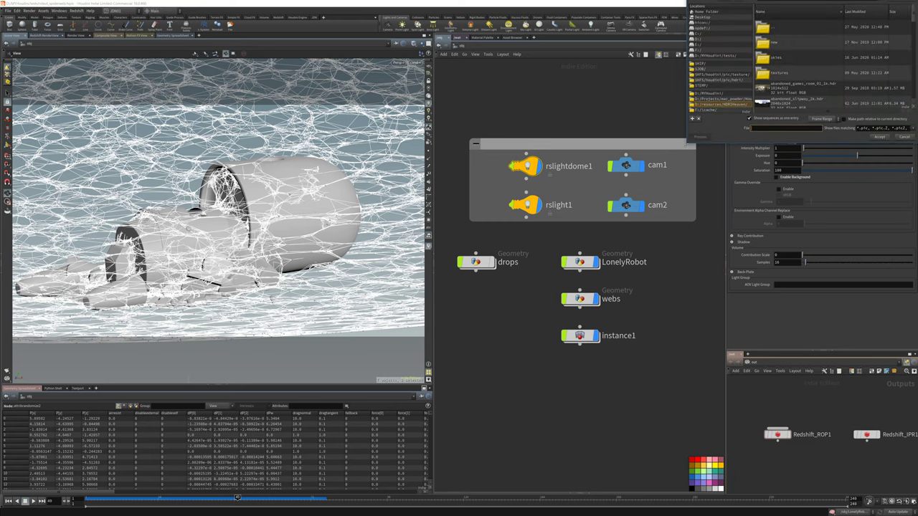
{"action": "left_click_drag", "start_coordinate": [687, 142], "coordinate": [500, 313]}
{"action": "scroll", "coordinate": [616, 206], "scroll_direction": "down", "scroll_amount": 5}
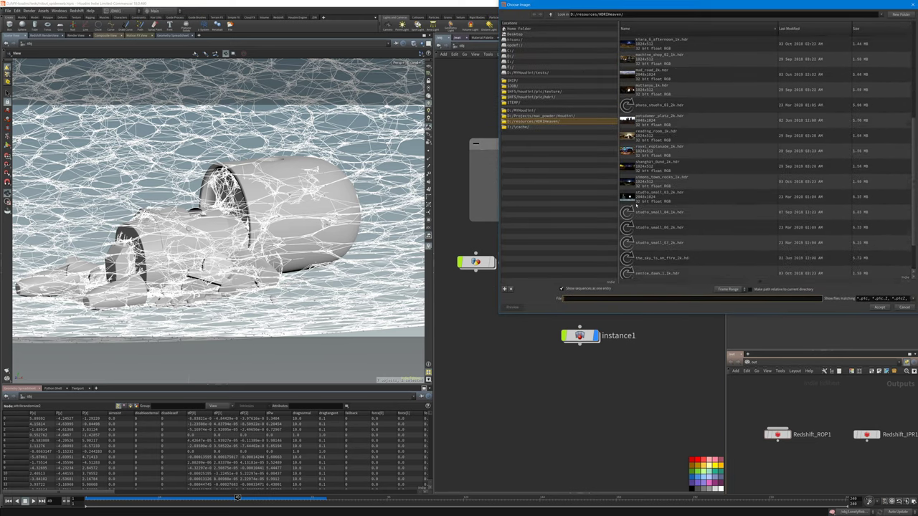
{"action": "scroll", "coordinate": [637, 205], "scroll_direction": "down", "scroll_amount": 3}
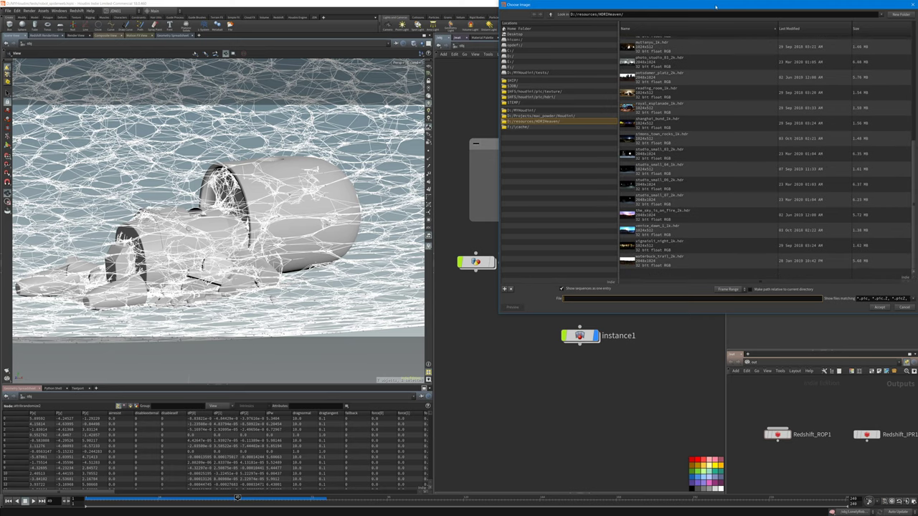
{"action": "left_click_drag", "start_coordinate": [715, 7], "coordinate": [495, 91]}
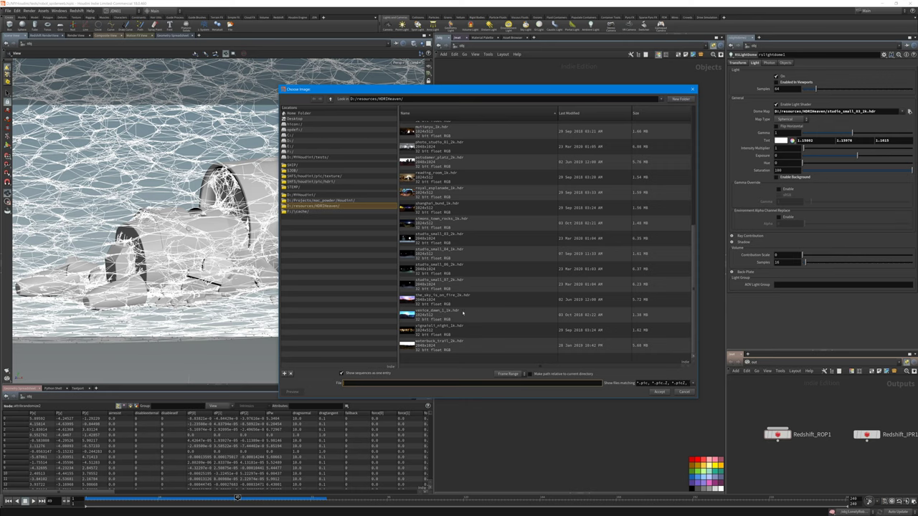
Compare the studio_small HDR images in the file list and cancel without changing the dome map
{"action": "left_click", "coordinate": [448, 269]}
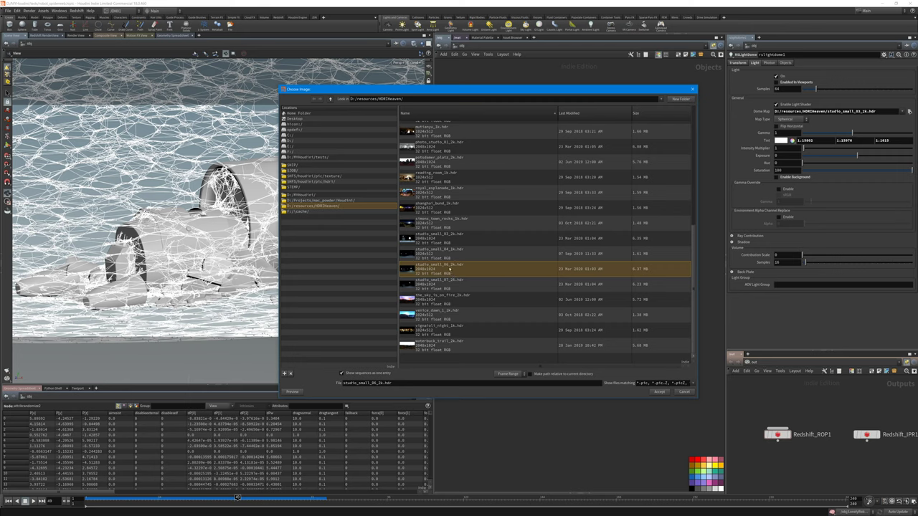
{"action": "left_click", "coordinate": [446, 242]}
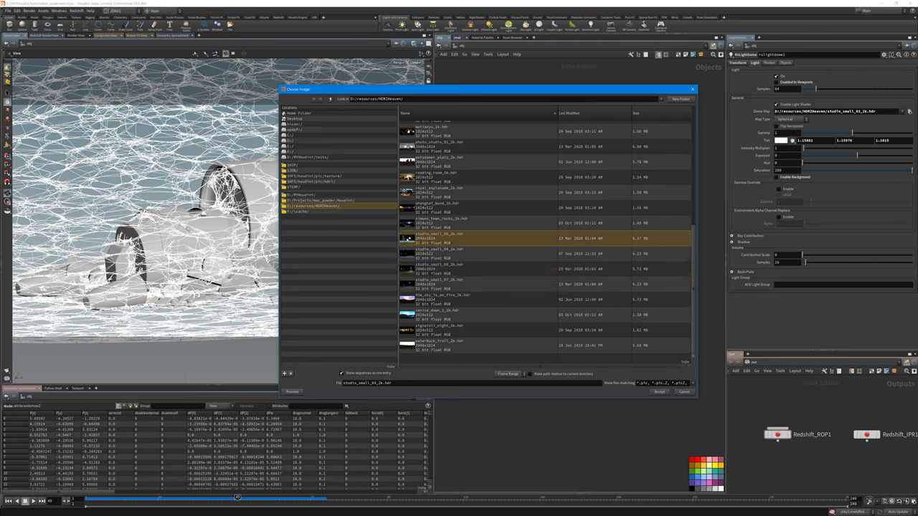
{"action": "scroll", "coordinate": [416, 254], "scroll_direction": "up", "scroll_amount": 1}
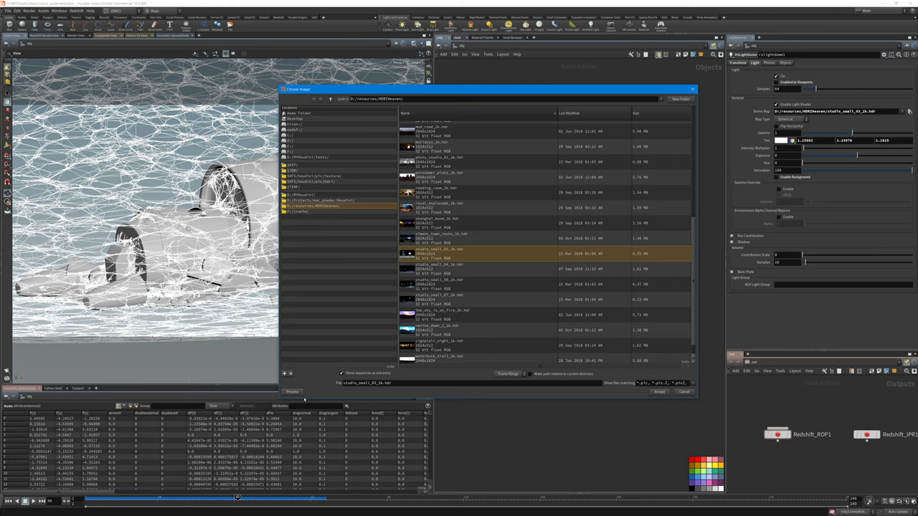
{"action": "left_click", "coordinate": [689, 392]}
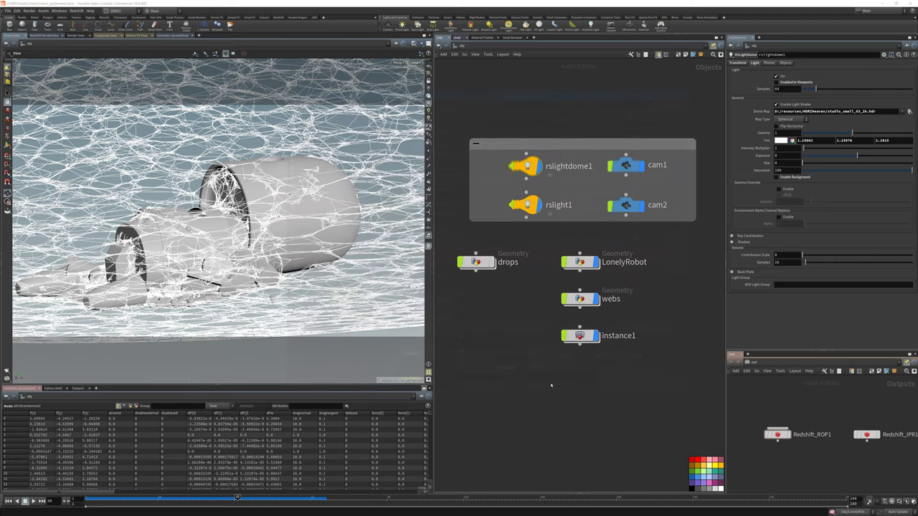
Examine the instancing settings of instance1 and the Redshift strand settings of the webs object
{"action": "scroll", "coordinate": [604, 353], "scroll_direction": "up", "scroll_amount": 3}
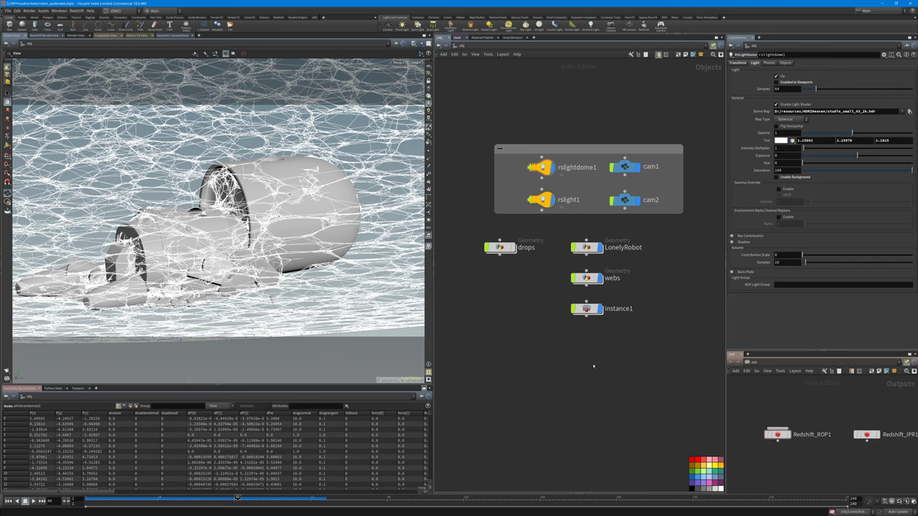
{"action": "left_click", "coordinate": [585, 308]}
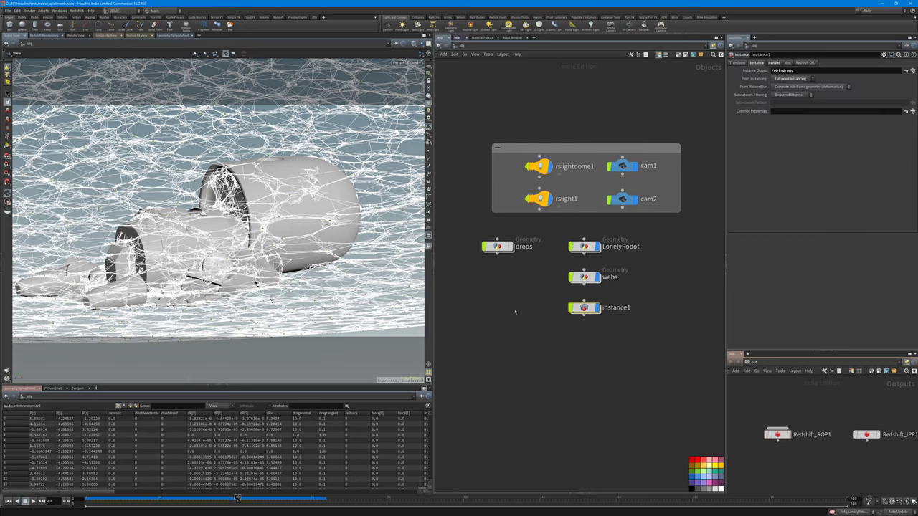
{"action": "left_click", "coordinate": [585, 277]}
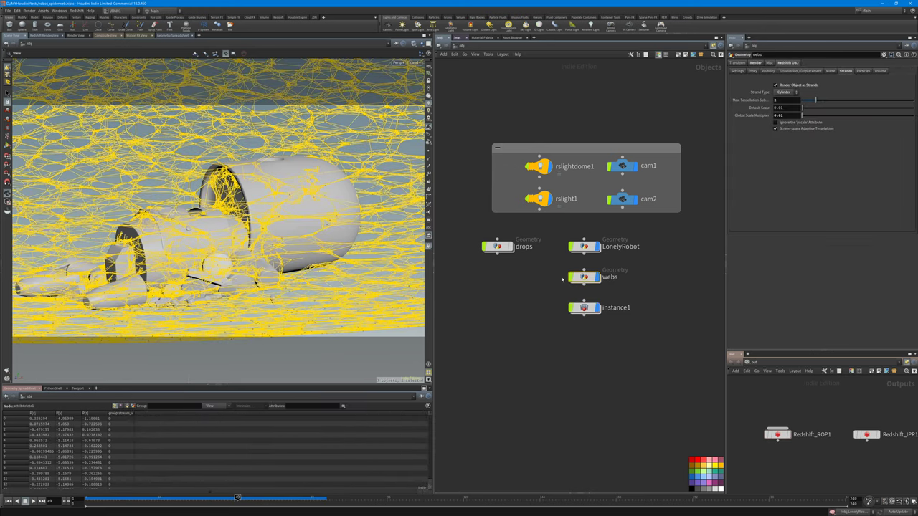
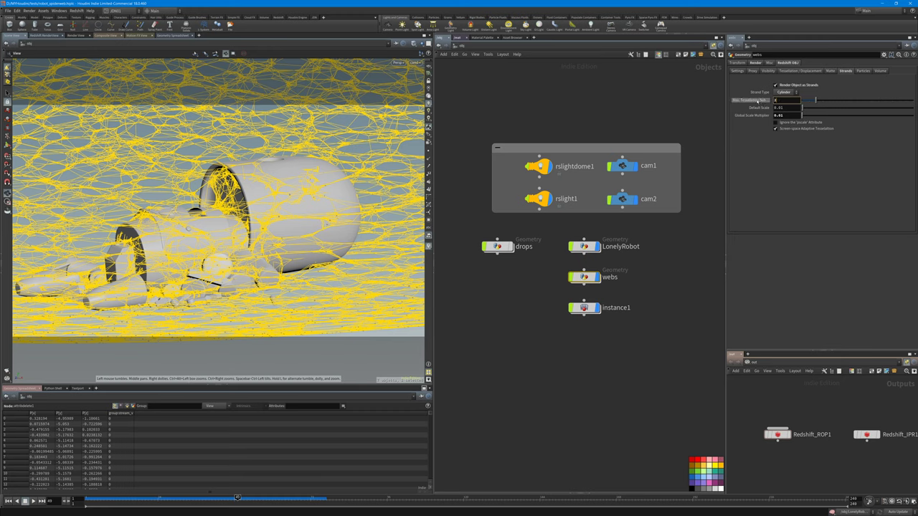
Try the default maximum strand tessellation subdivisions on the webs, restore the value to 2, and deselect the object
{"action": "middle_click", "coordinate": [757, 102], "text": "ctrl"}
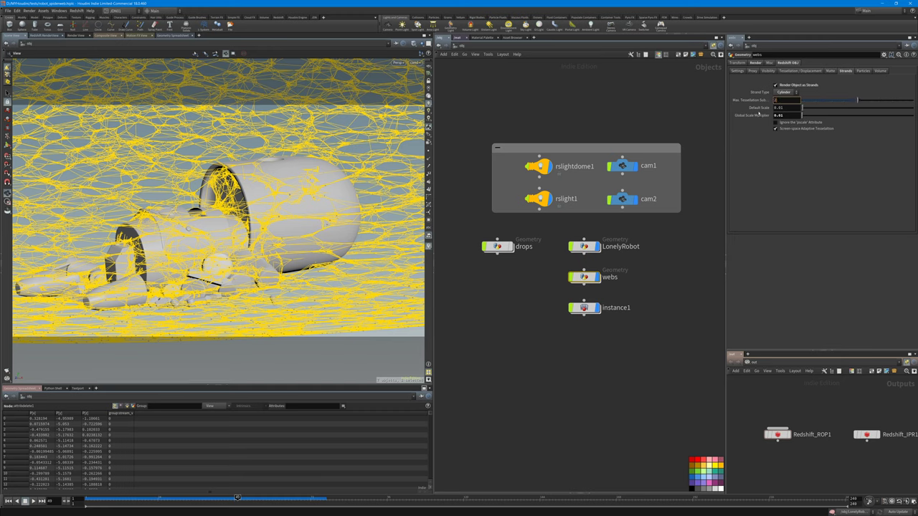
{"action": "key", "text": "Return"}
{"action": "left_click", "coordinate": [616, 242]}
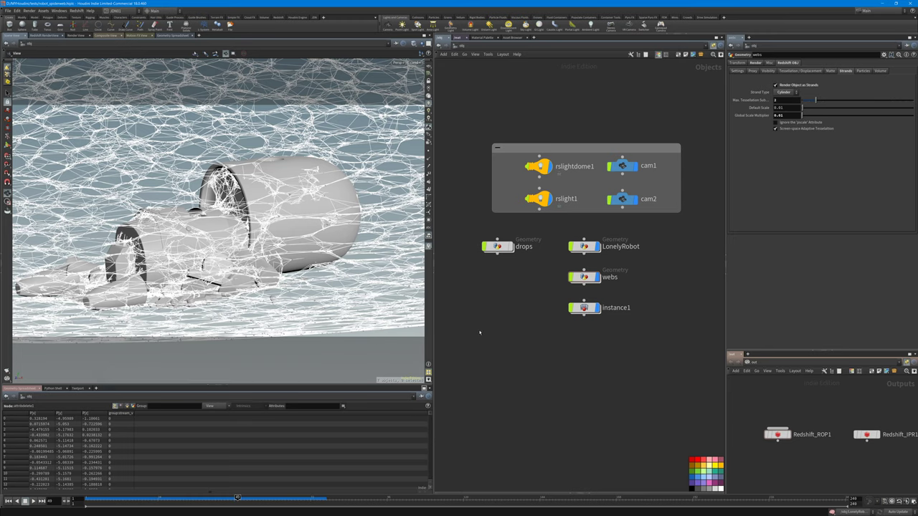
Bring up the Redshift_ROP1 settings, widen their pane, and inspect the rendered robot and webs from cam2 up close
{"action": "left_click", "coordinate": [778, 434]}
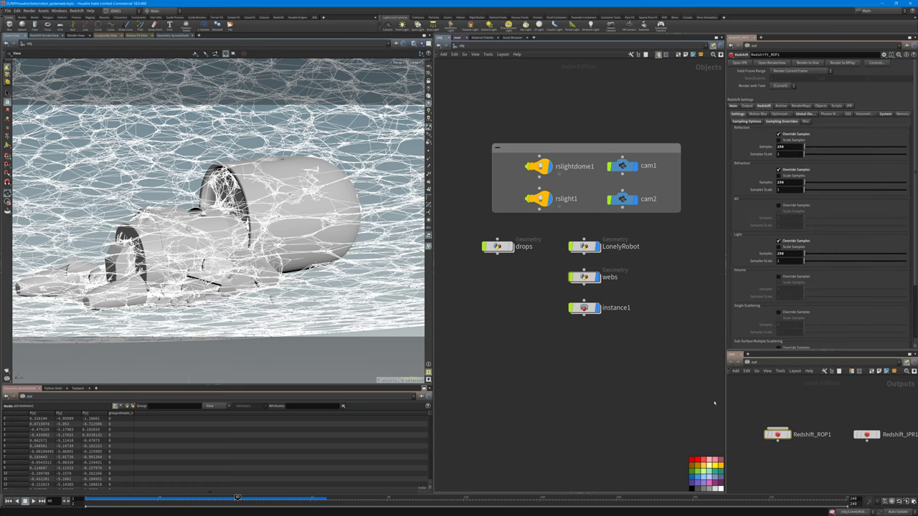
{"action": "left_click_drag", "start_coordinate": [722, 406], "coordinate": [696, 407]}
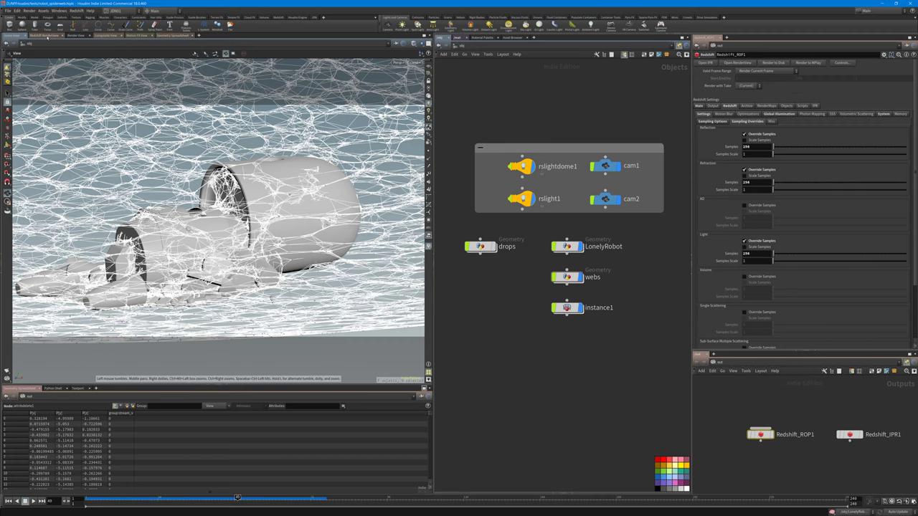
{"action": "left_click", "coordinate": [44, 34]}
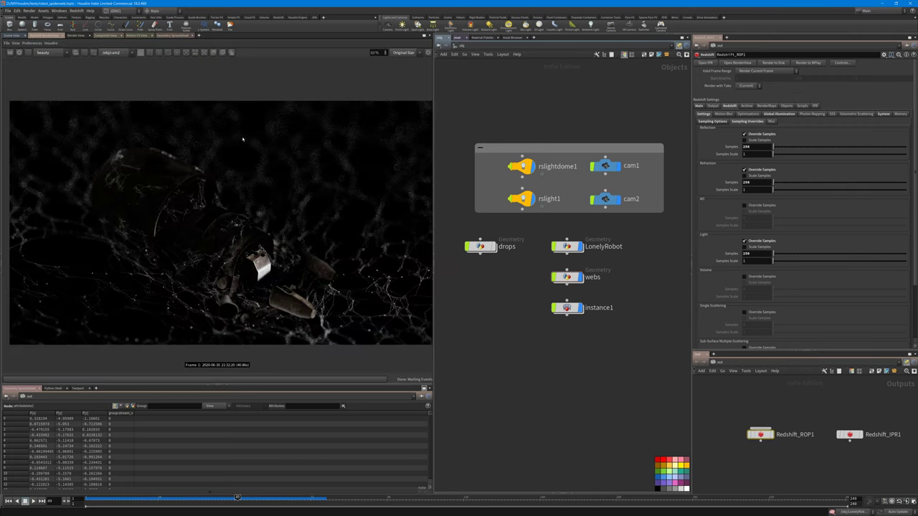
{"action": "scroll", "coordinate": [122, 194], "scroll_direction": "up", "scroll_amount": 4}
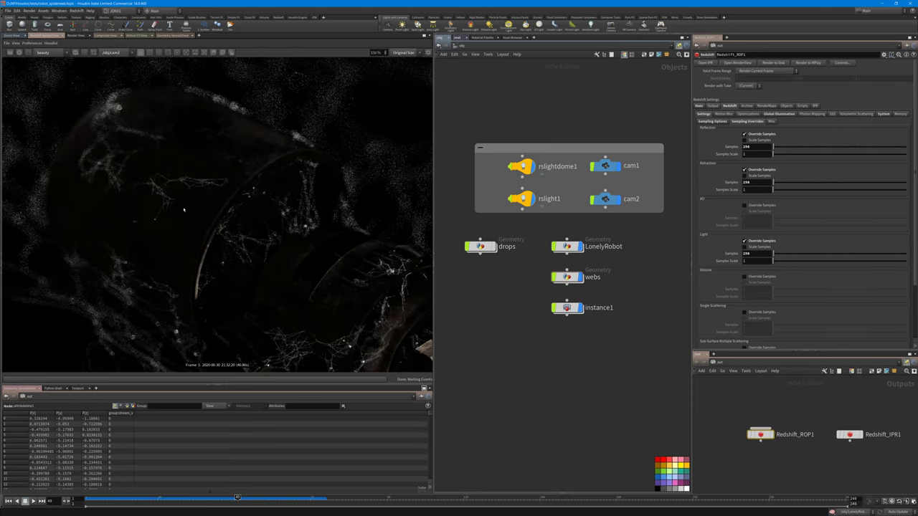
{"action": "scroll", "coordinate": [270, 227], "scroll_direction": "down", "scroll_amount": 4}
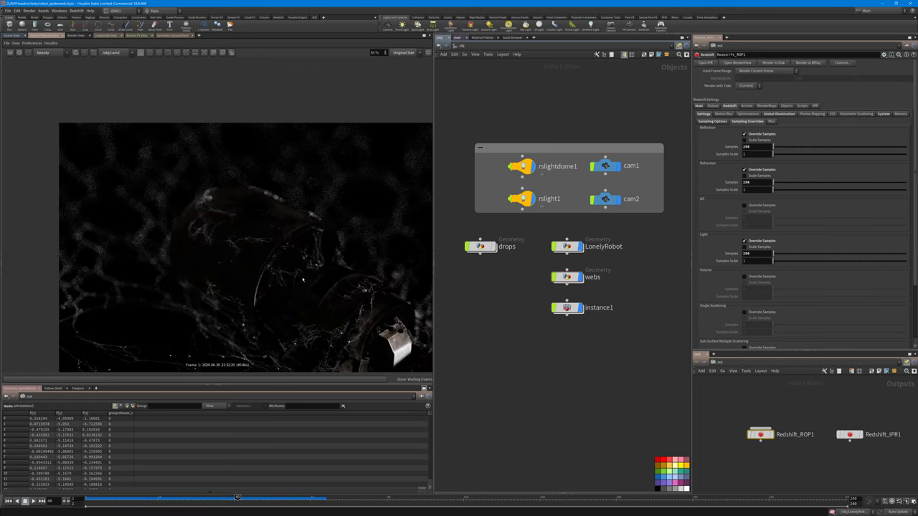
View the finished still dead_robot_V002.jpg from the trapped folder, compare it with the Redshift render, and return to the scene view
{"action": "key", "text": "alt+Tab"}
{"action": "key", "text": "alt+Tab"}
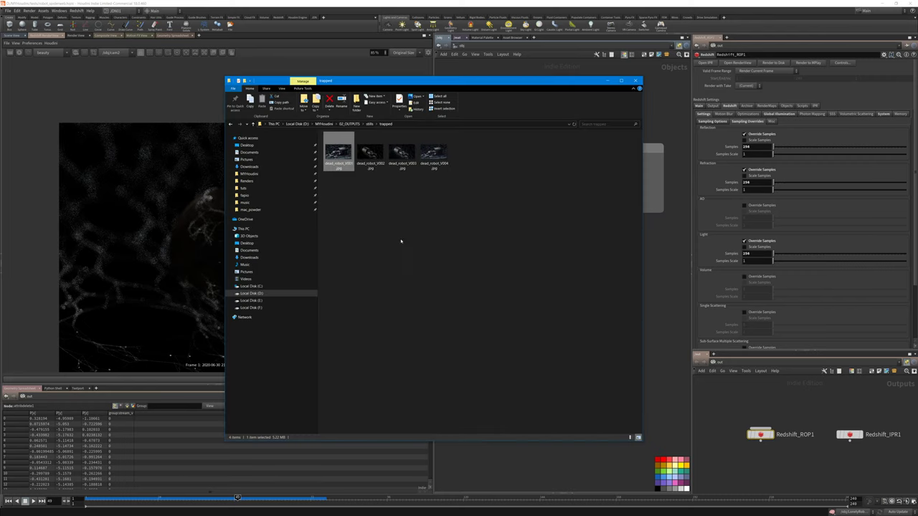
{"action": "double_click", "coordinate": [370, 152]}
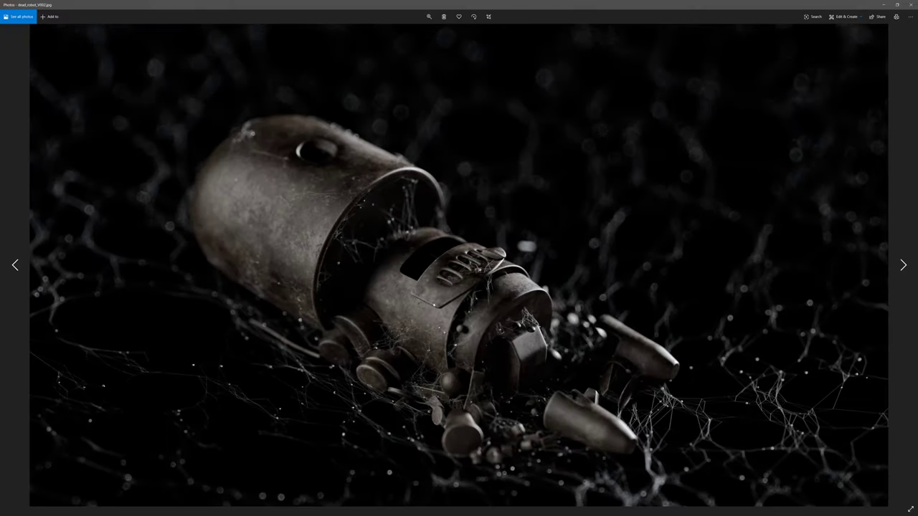
{"action": "left_click", "coordinate": [911, 5]}
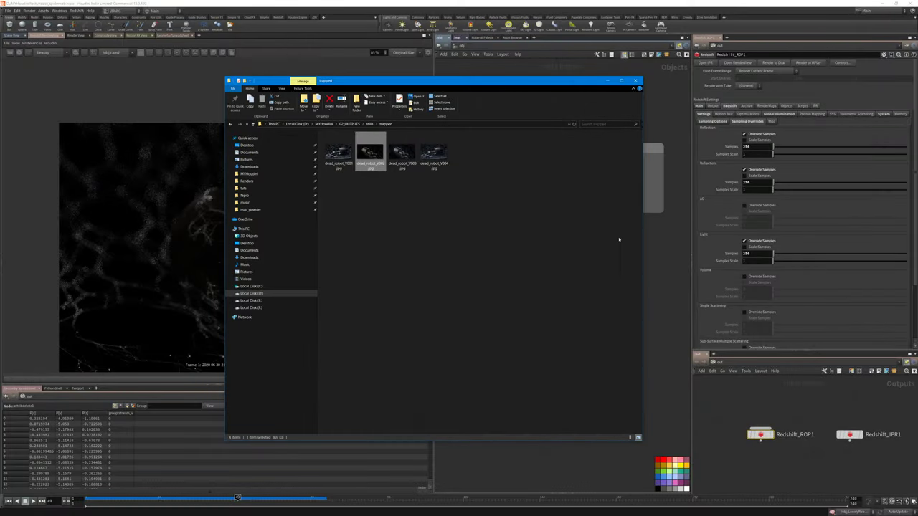
{"action": "left_click", "coordinate": [609, 82]}
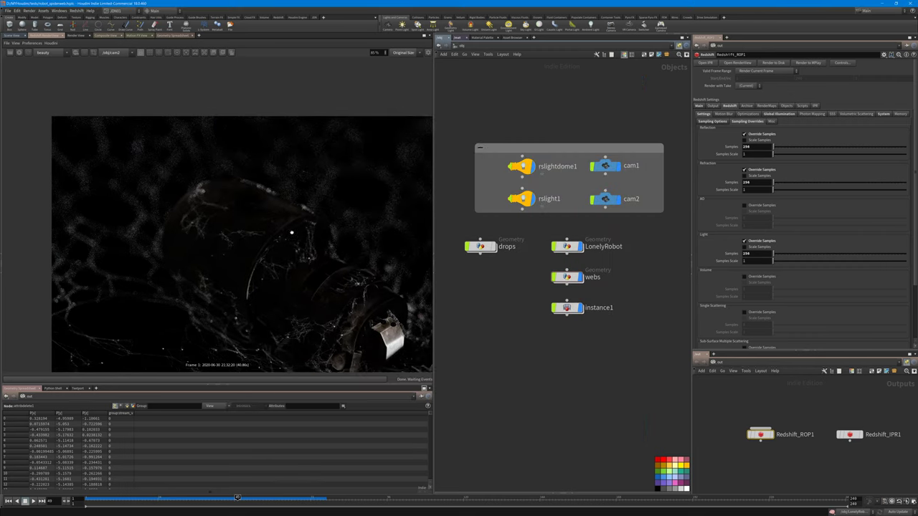
{"action": "middle_click_drag", "start_coordinate": [294, 243], "coordinate": [252, 231]}
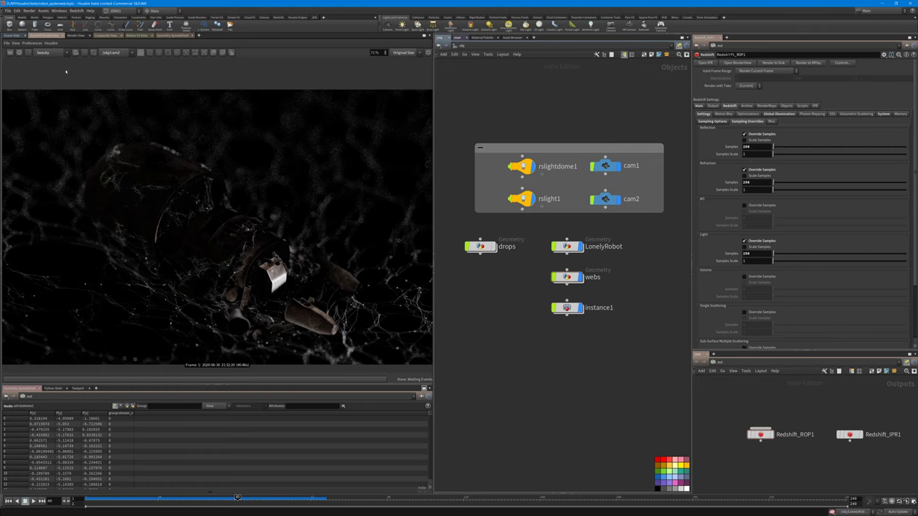
{"action": "left_click", "coordinate": [16, 36]}
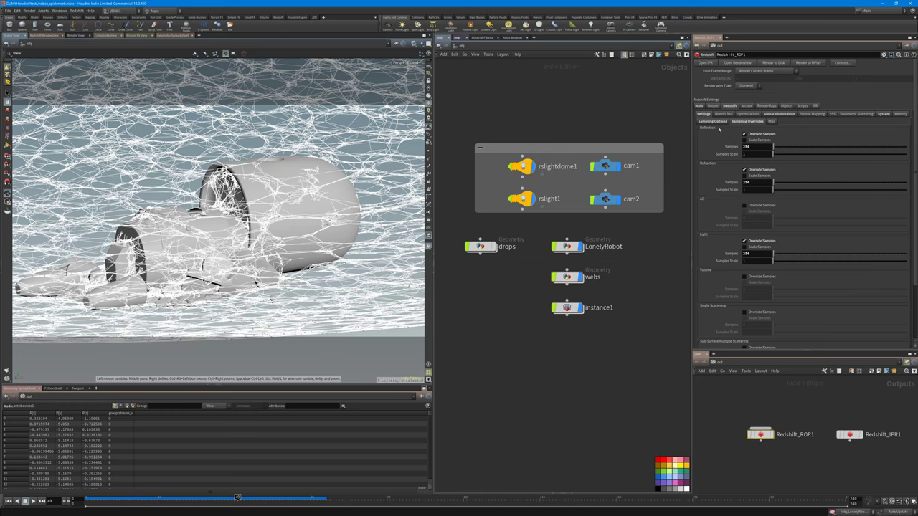
Examine the minimum and maximum unified sampling values in the sampling options of Redshift_ROP1
{"action": "left_click", "coordinate": [713, 122]}
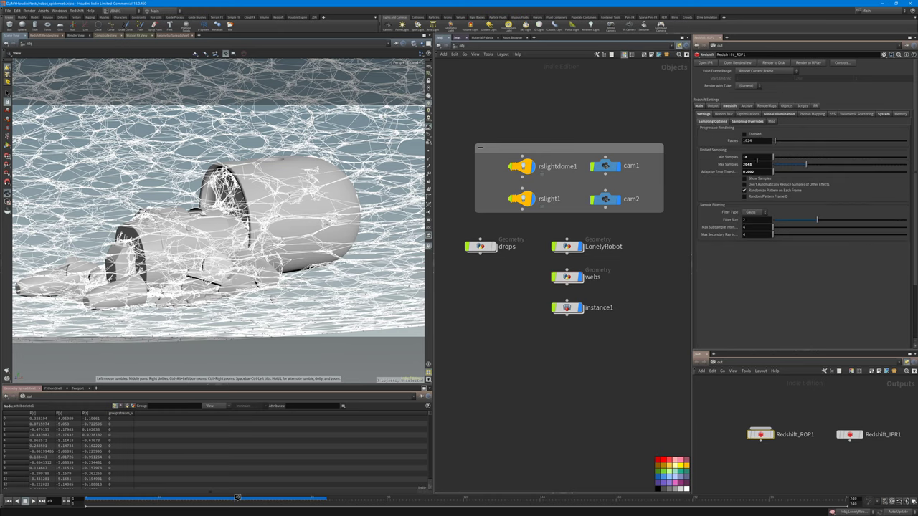
{"action": "left_click", "coordinate": [753, 156]}
{"action": "left_click", "coordinate": [759, 164]}
{"action": "left_click_drag", "start_coordinate": [759, 164], "coordinate": [728, 165]}
Set the reflection sample override of Redshift_ROP1 to 1024 and check the refraction samples
{"action": "left_click", "coordinate": [734, 121]}
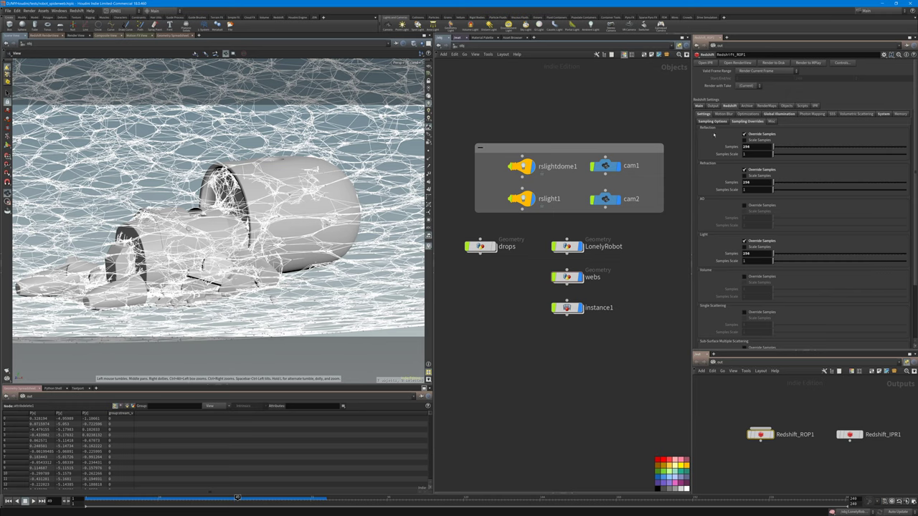
{"action": "left_click", "coordinate": [759, 146]}
{"action": "type", "text": "1024"}
{"action": "key", "text": "Return"}
{"action": "left_click", "coordinate": [754, 182]}
Examine the global illumination engines and brute force ray count of Redshift_ROP1
{"action": "left_click", "coordinate": [775, 113]}
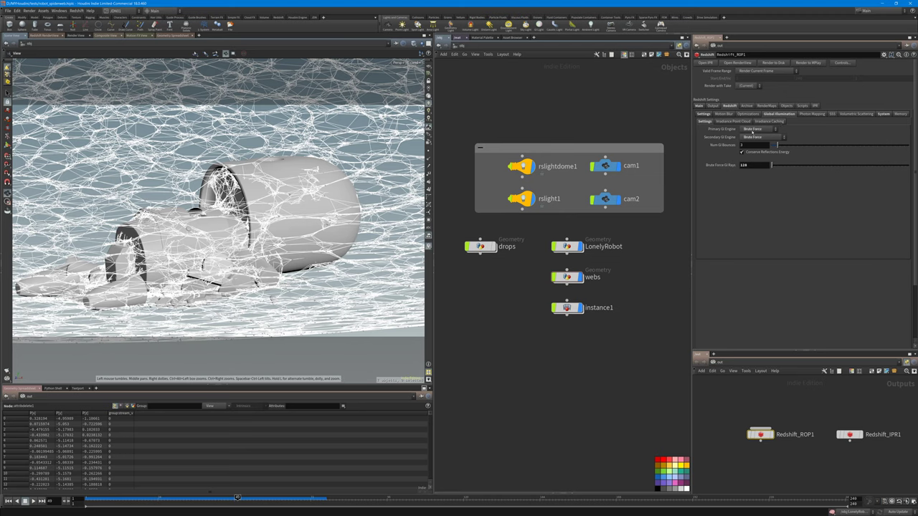
{"action": "left_click", "coordinate": [759, 165]}
{"action": "left_click", "coordinate": [773, 262]}
{"action": "scroll", "coordinate": [532, 332], "scroll_direction": "down", "scroll_amount": 1}
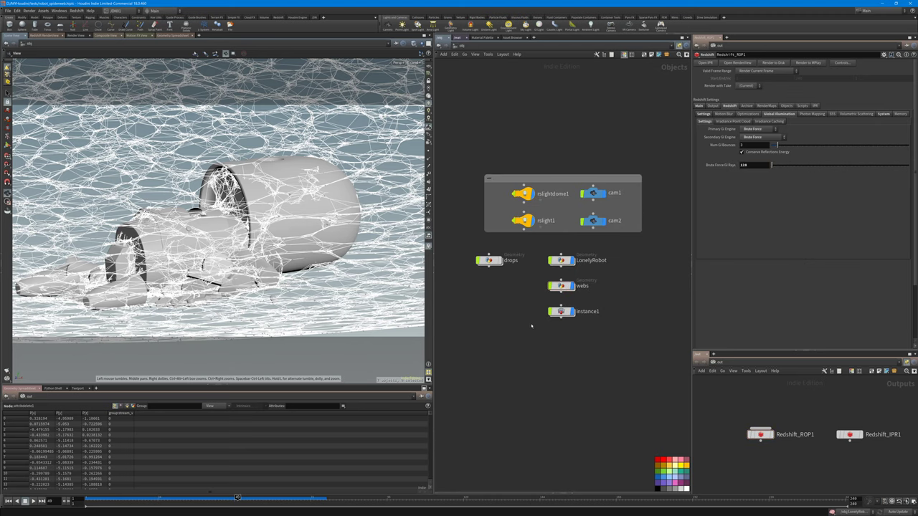